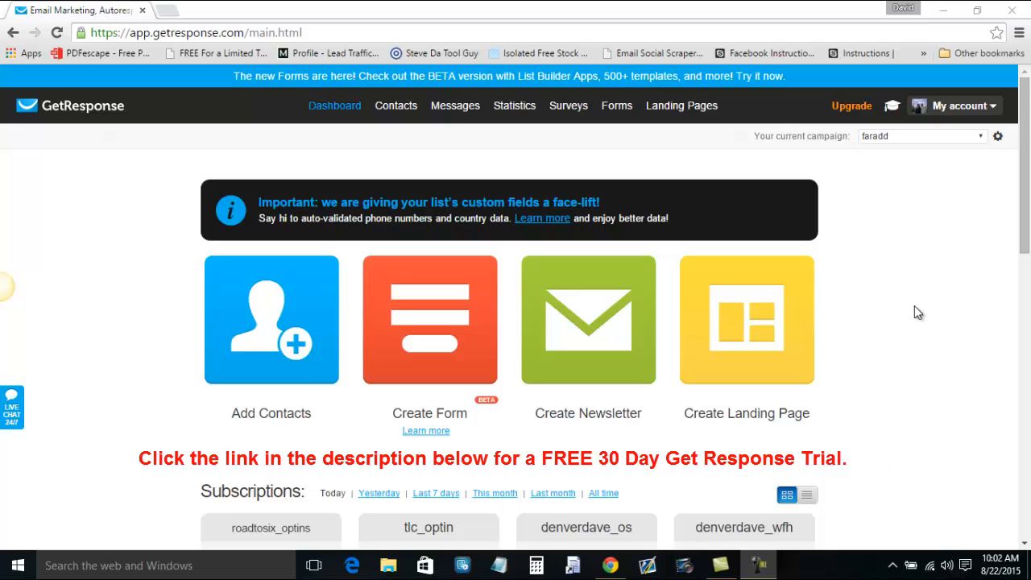
Show the Create/Manage dropdown under Landing Pages in the top navigation.
mouse_move(690, 120)
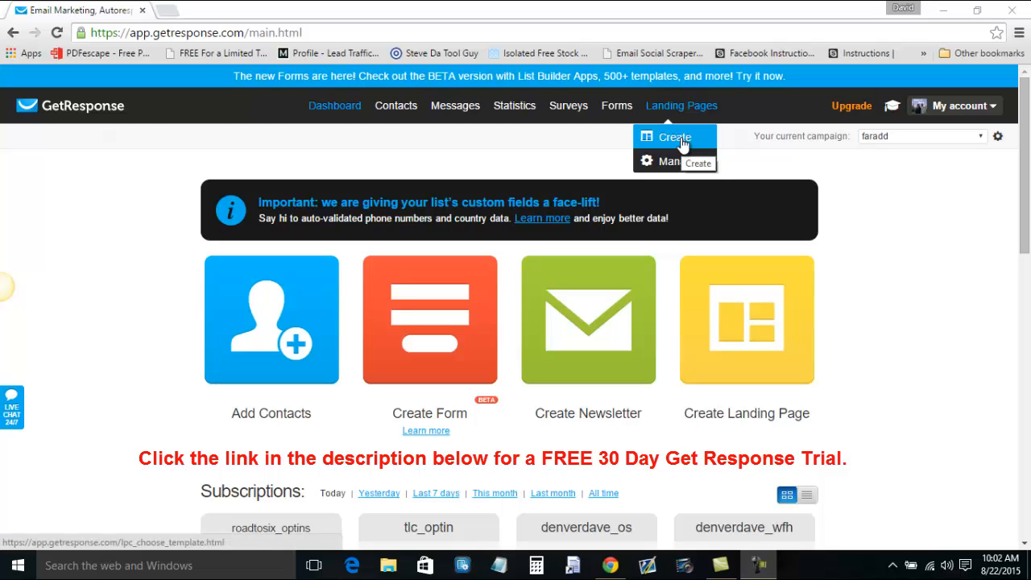
Start a new landing page with Create and browse the template chooser.
click(681, 143)
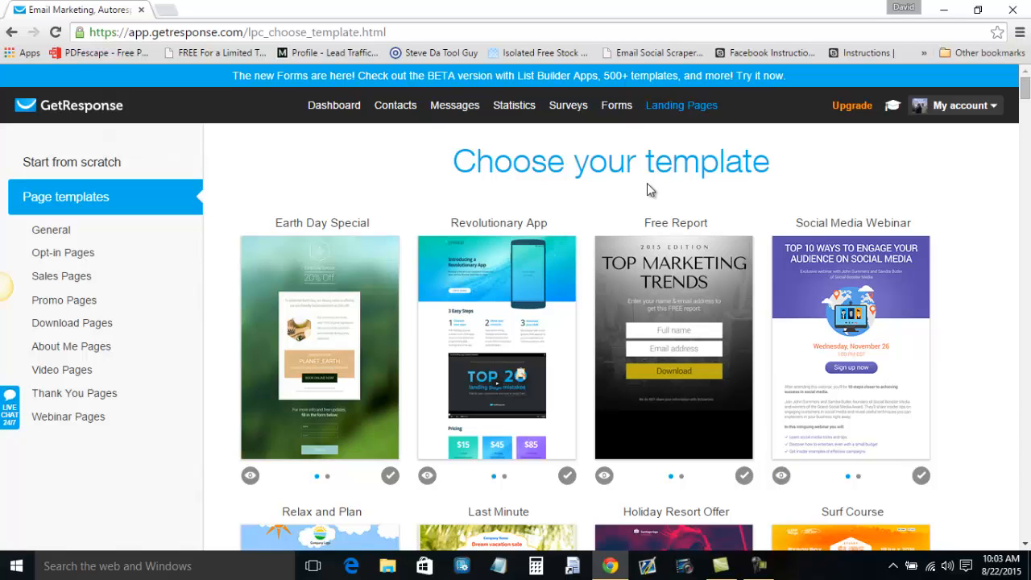
mouse_move(1027, 91)
mouse_down()
mouse_move(1027, 174)
mouse_move(1027, 92)
mouse_up()
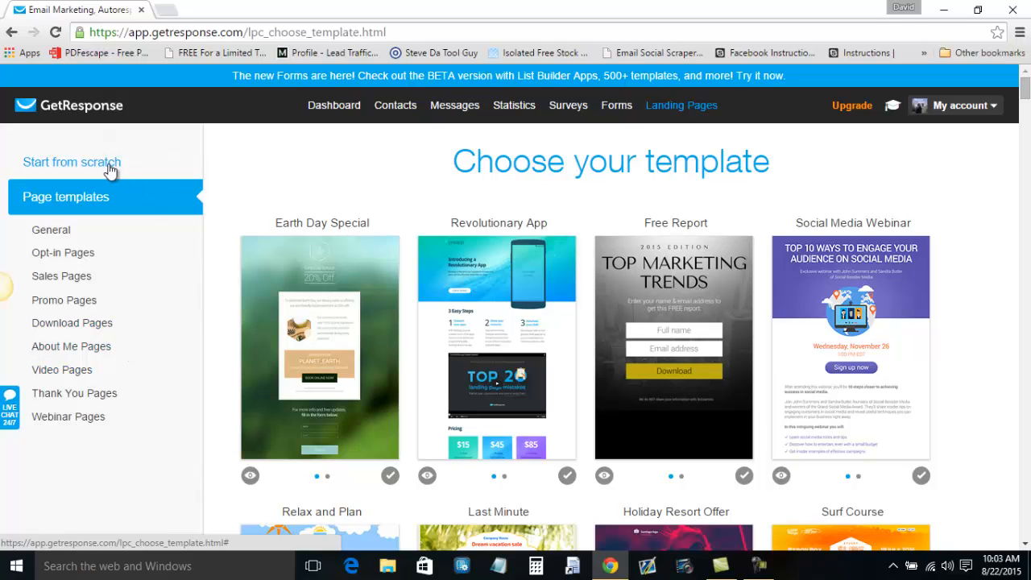
Begin the landing page from the blank Plain Template 1 under Start from scratch.
click(82, 166)
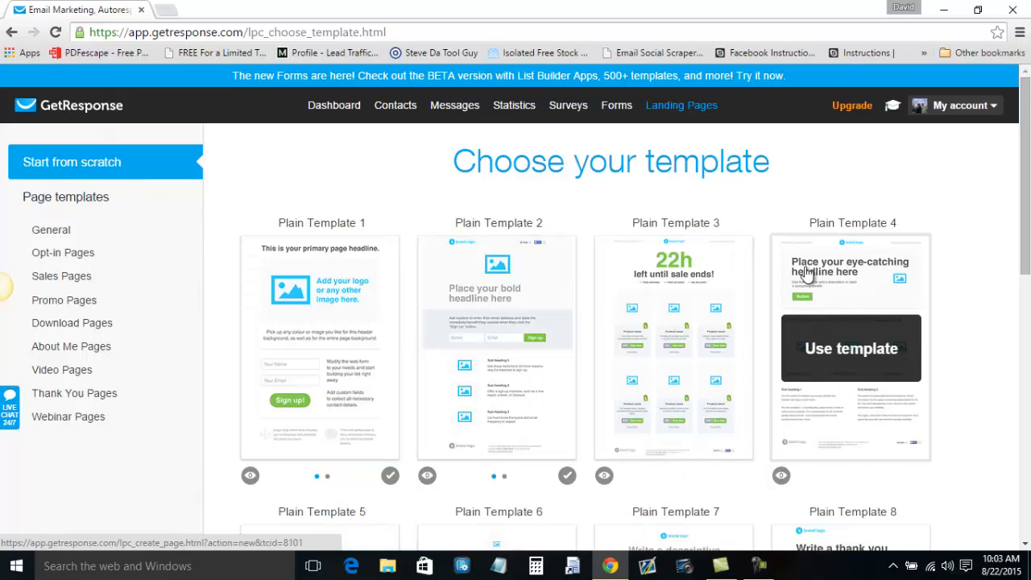
click(342, 357)
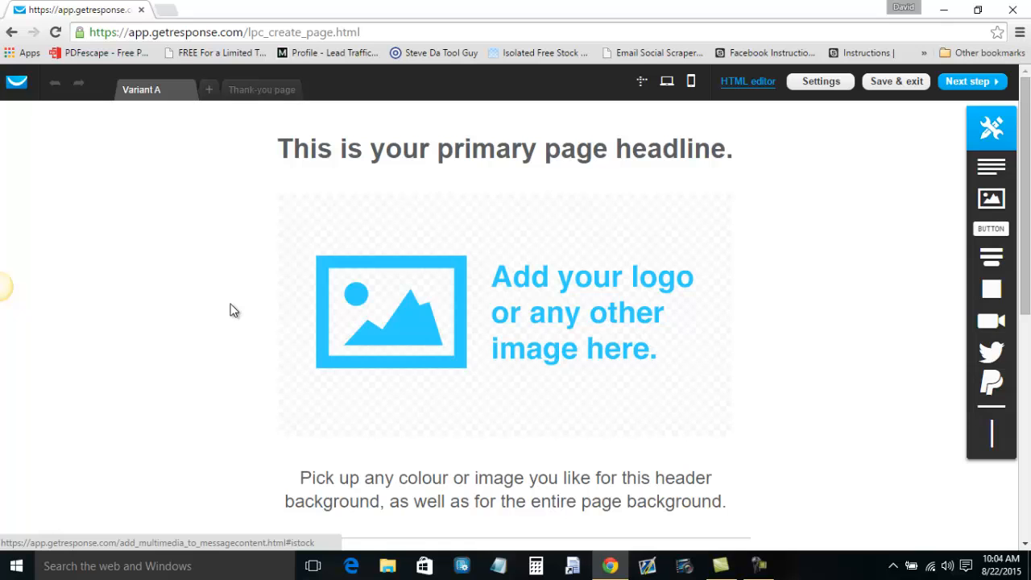
click(260, 90)
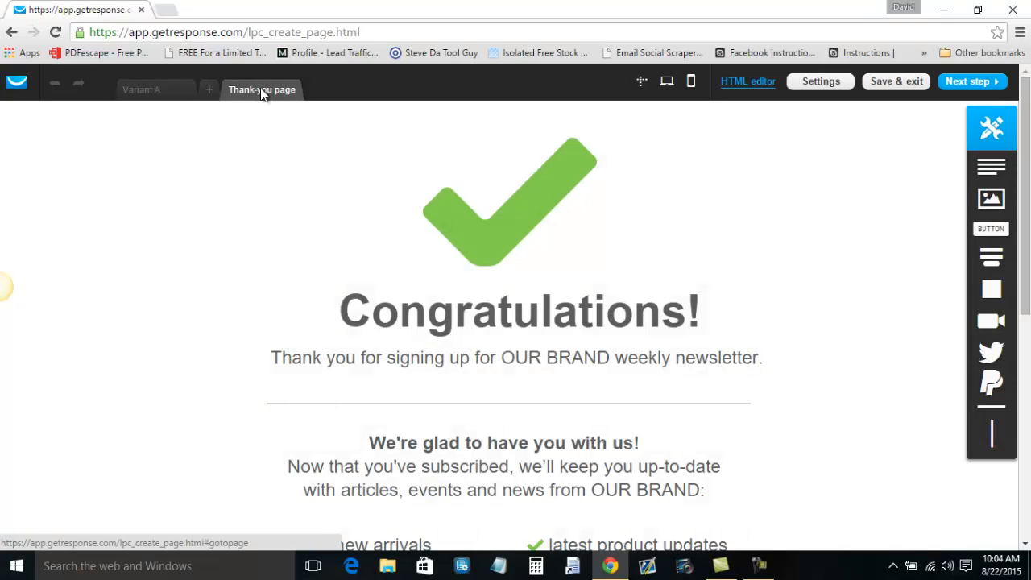
click(143, 91)
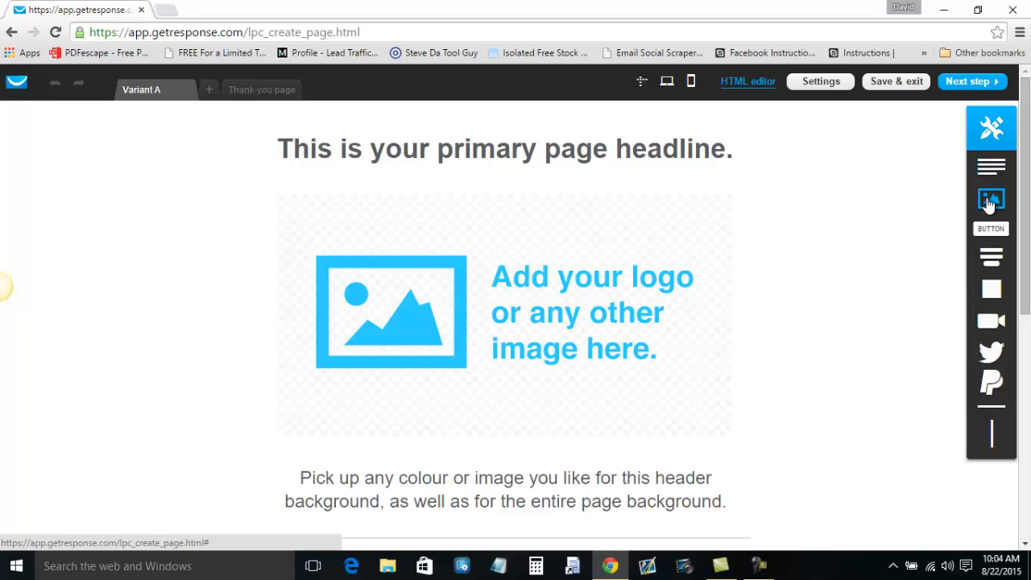
mouse_move(991, 386)
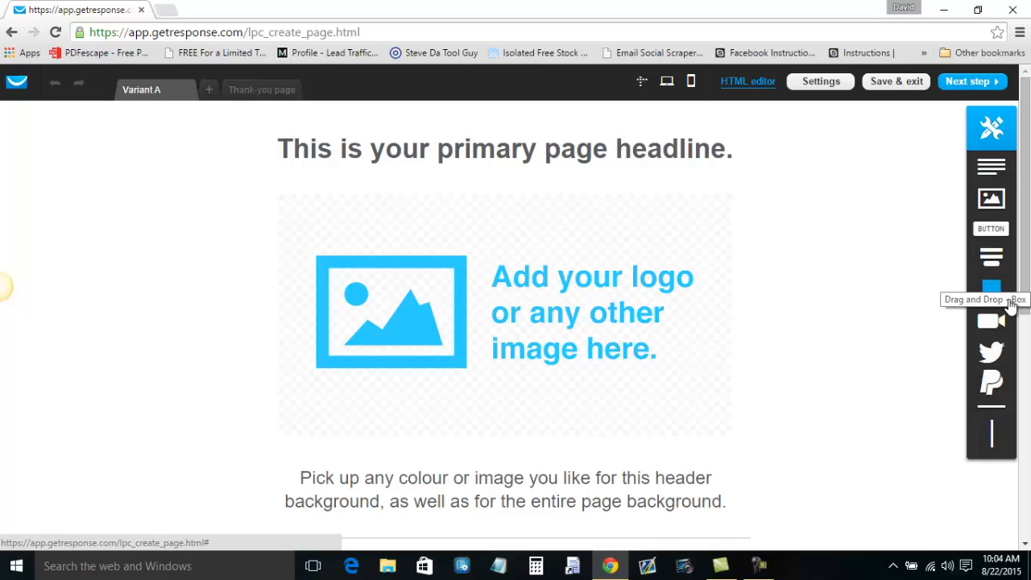
mouse_move(995, 352)
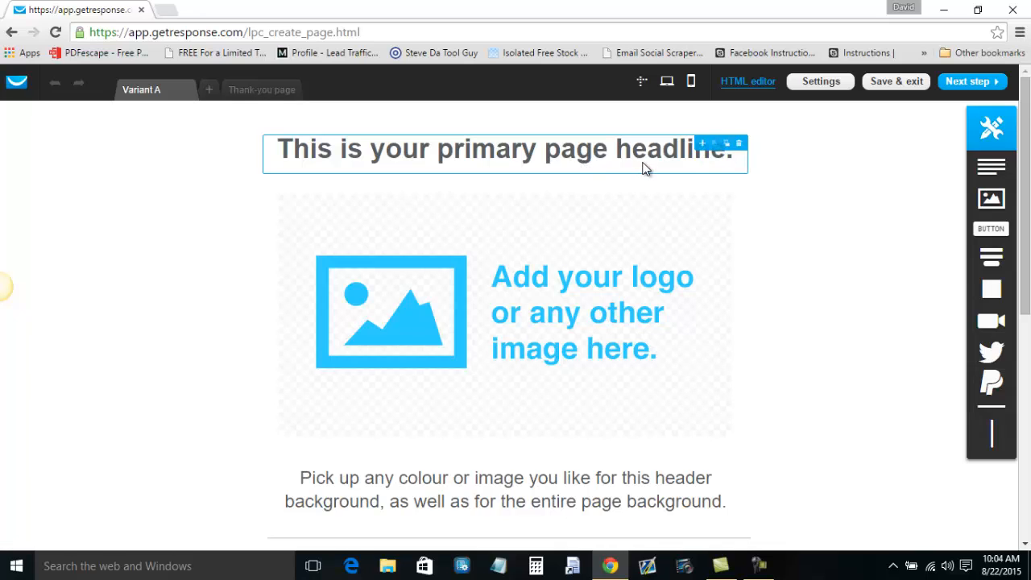
Delete the placeholder headline and move the logo image block to the top of the page.
click(739, 145)
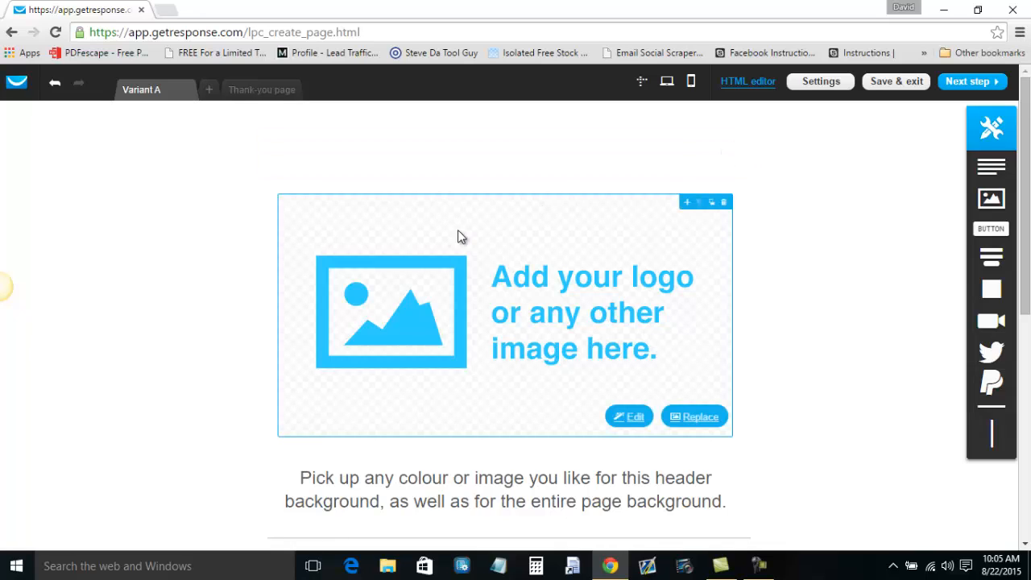
drag(525, 295, 535, 157)
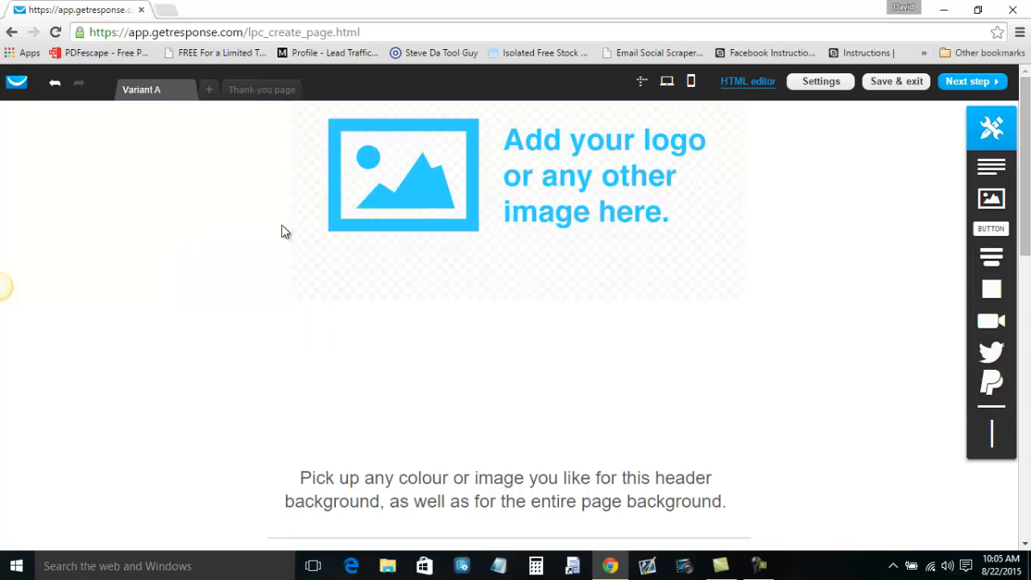
drag(593, 214, 602, 232)
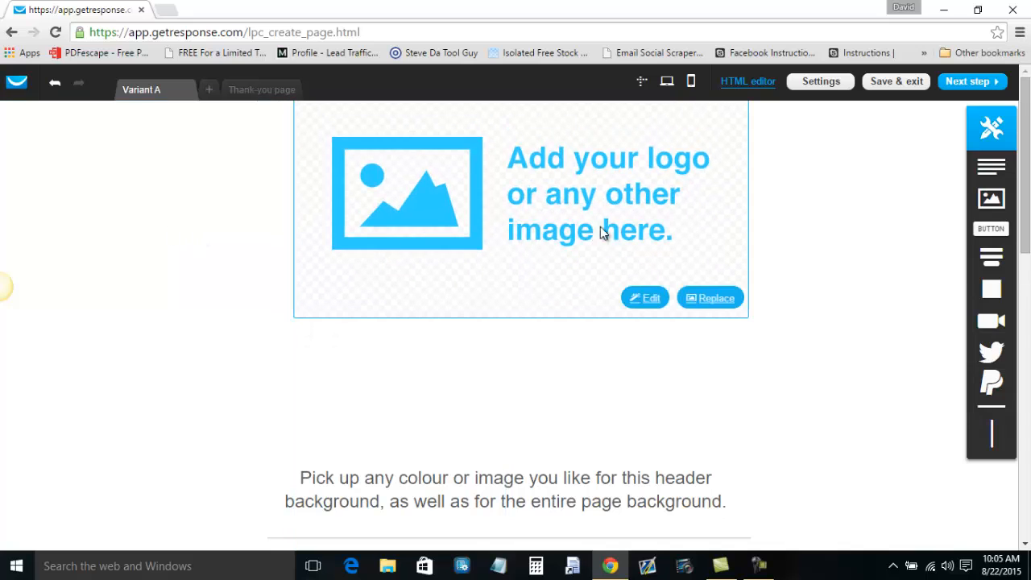
drag(562, 195, 562, 236)
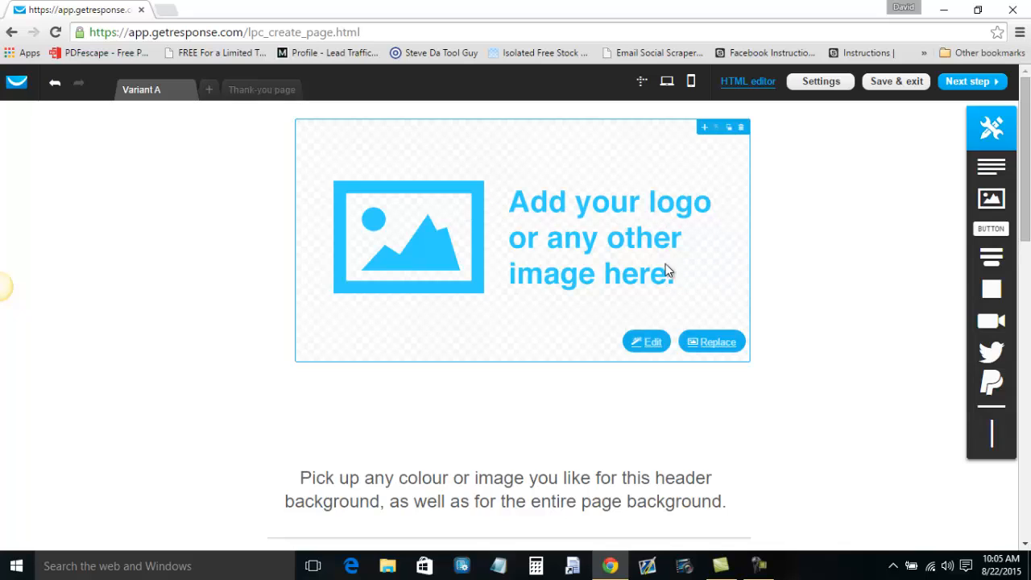
Replace the logo placeholder with the rtsf-header-cappage image from My Images and enlarge it.
click(711, 344)
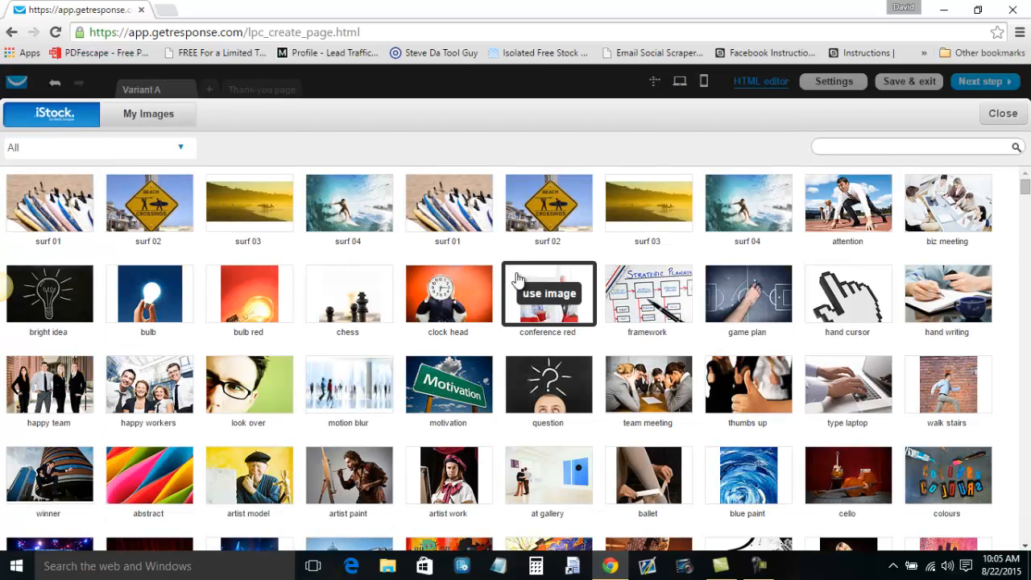
mouse_move(171, 204)
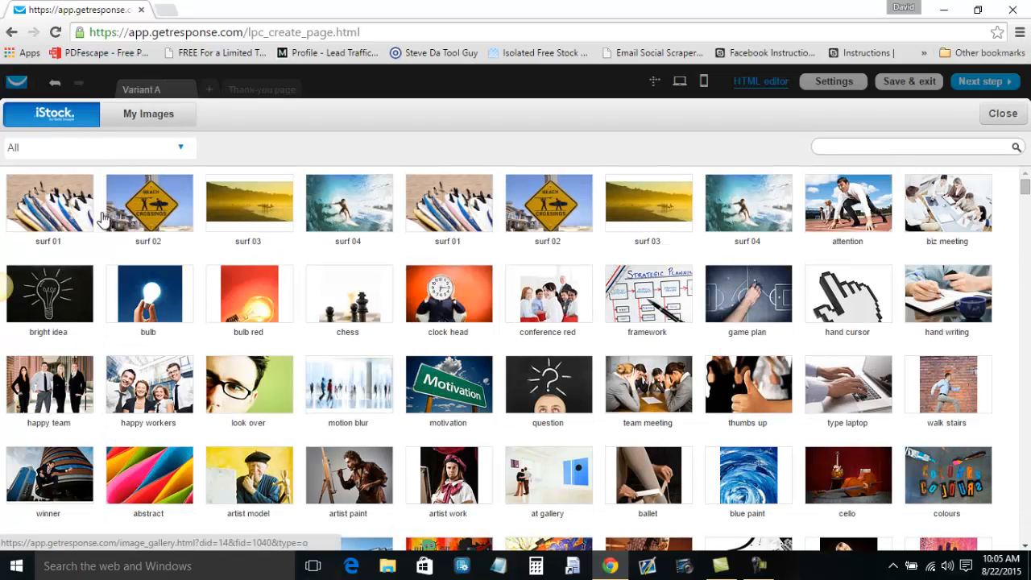
click(157, 116)
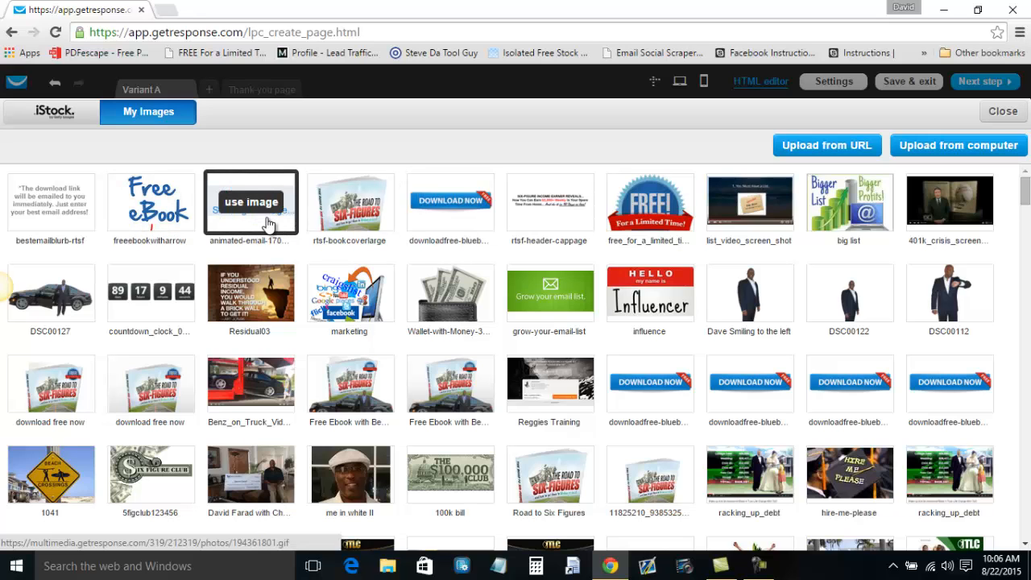
click(551, 202)
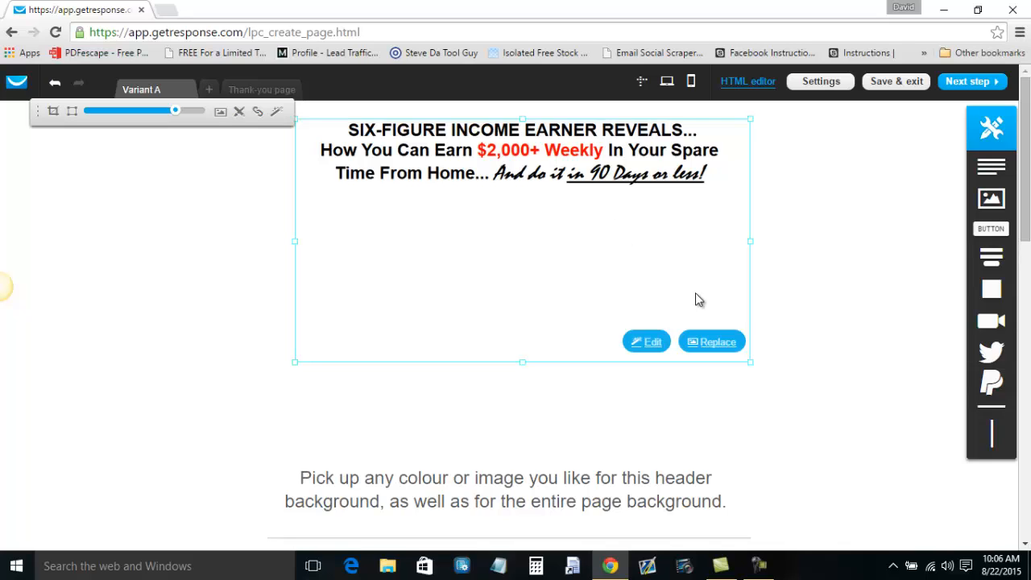
drag(748, 364, 771, 372)
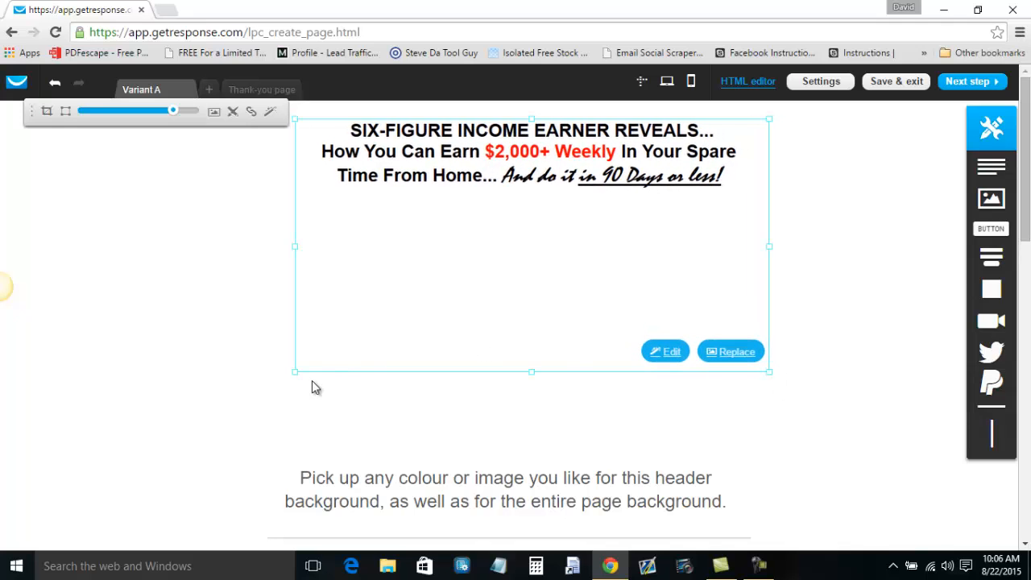
Crop and resize the header image so its frame ends just below the headline text.
click(288, 374)
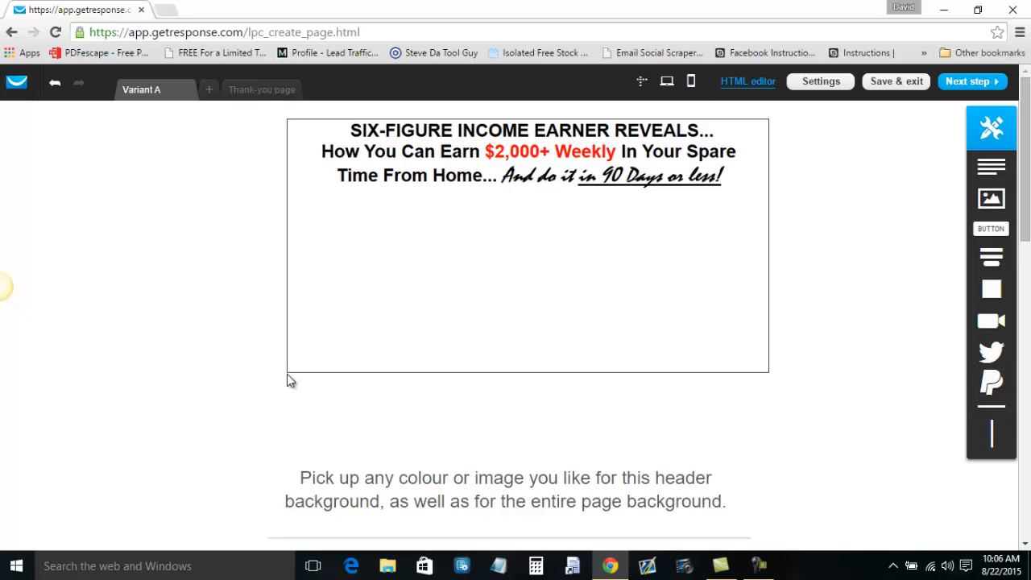
click(545, 238)
double_click(537, 237)
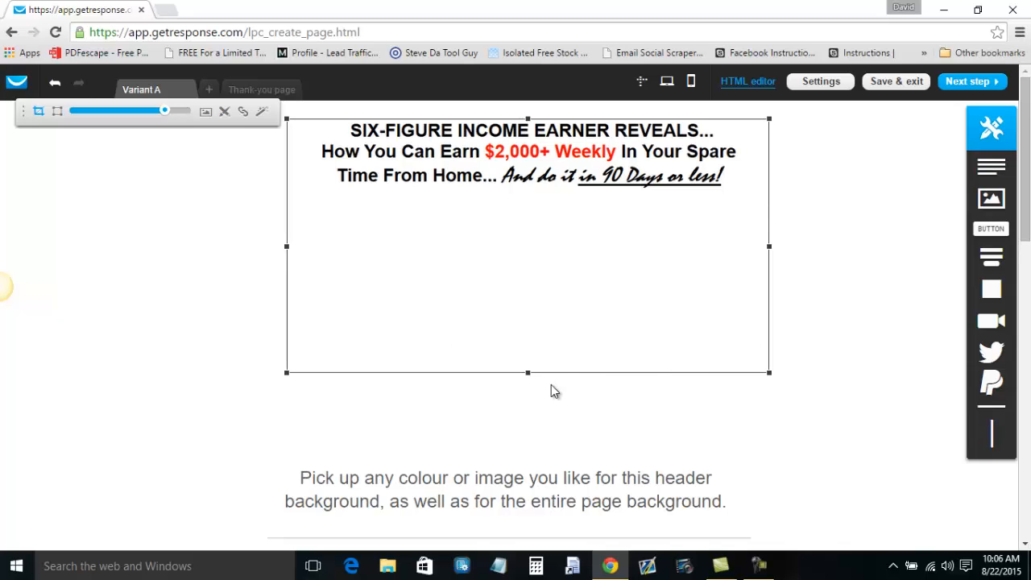
drag(528, 371, 553, 176)
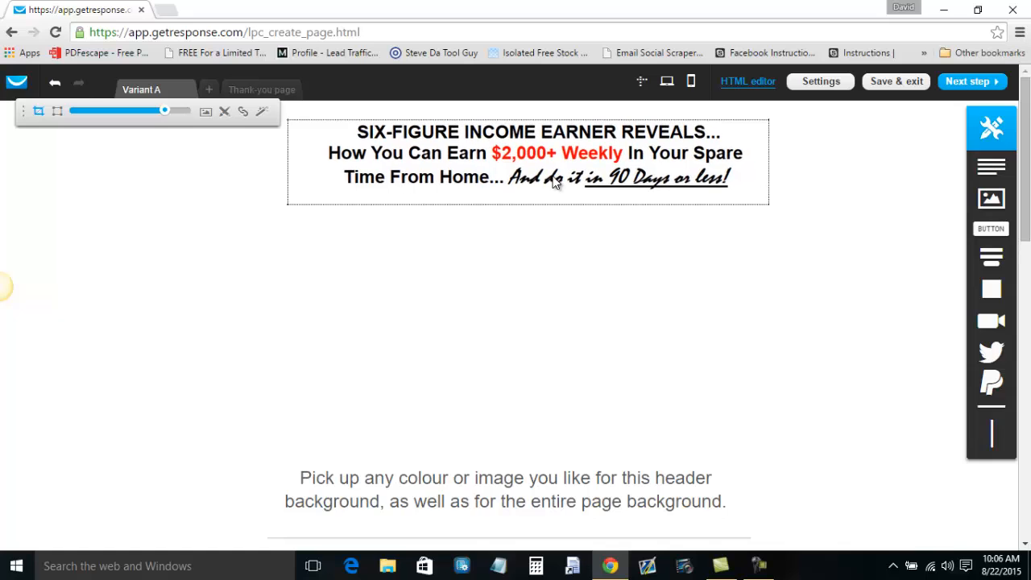
click(113, 280)
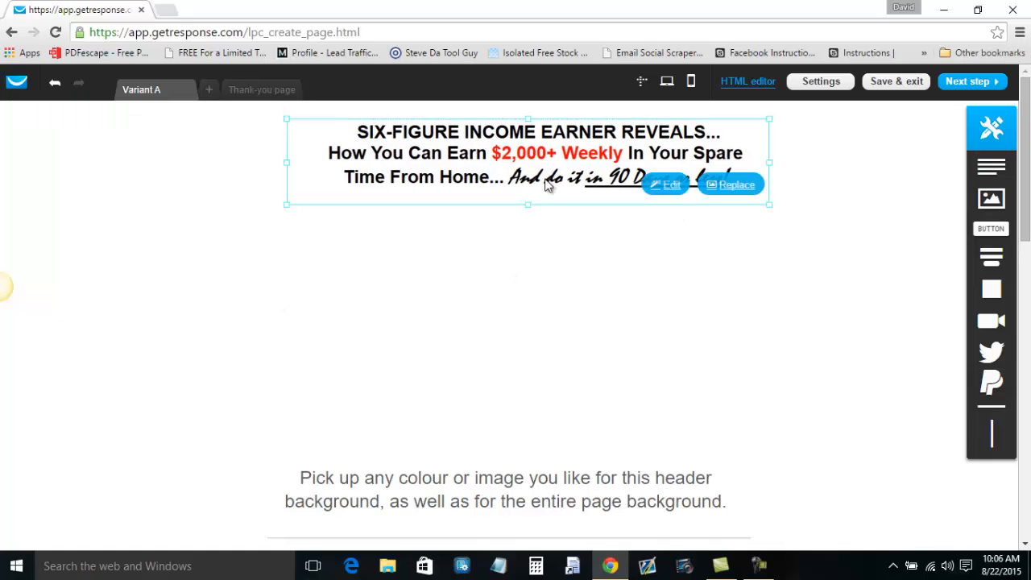
drag(770, 205, 787, 218)
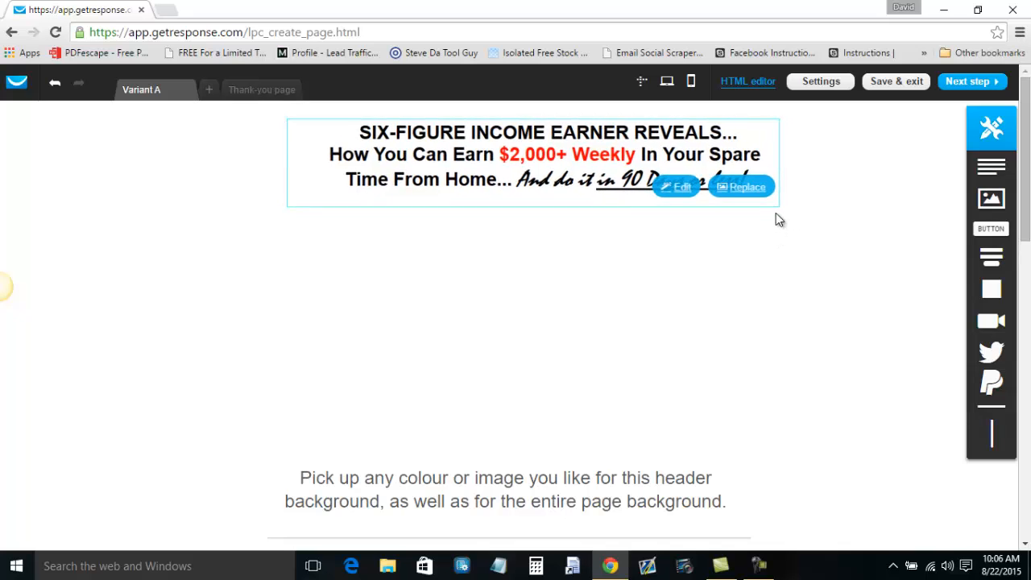
click(492, 179)
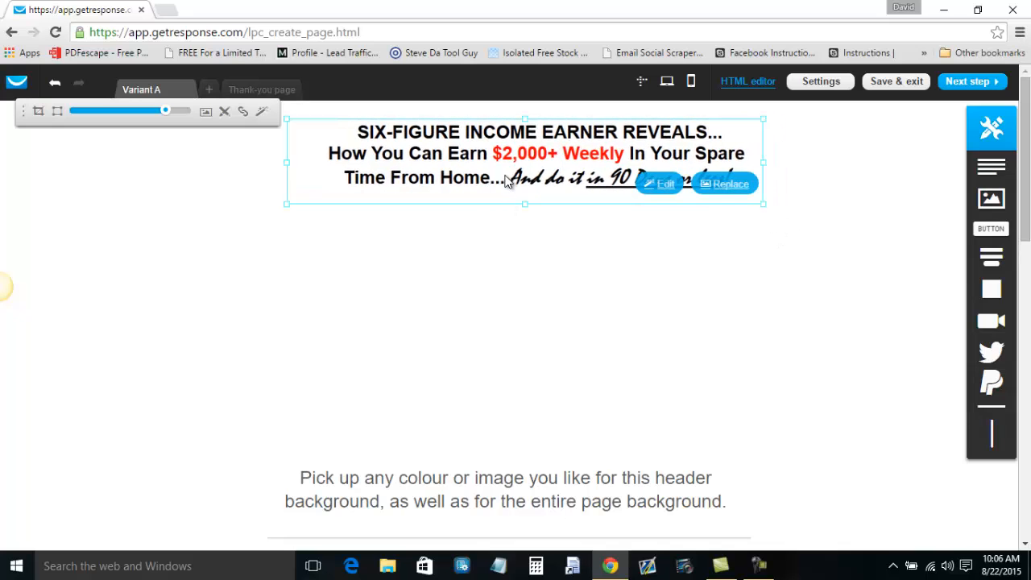
mouse_move(524, 204)
mouse_down()
mouse_move(524, 435)
mouse_move(525, 261)
mouse_move(545, 379)
mouse_move(524, 215)
mouse_up()
drag(775, 171, 781, 172)
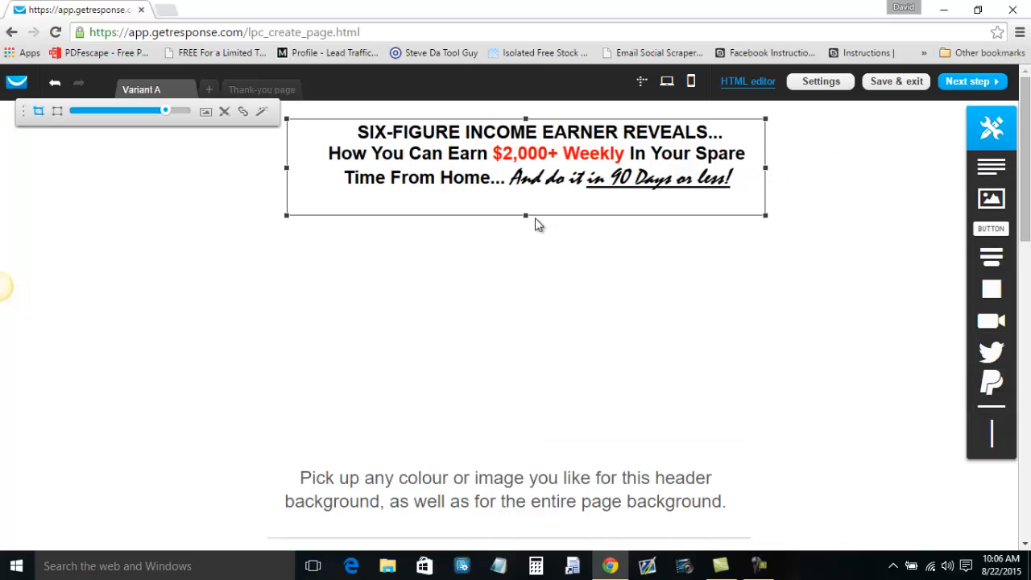
drag(524, 214, 525, 202)
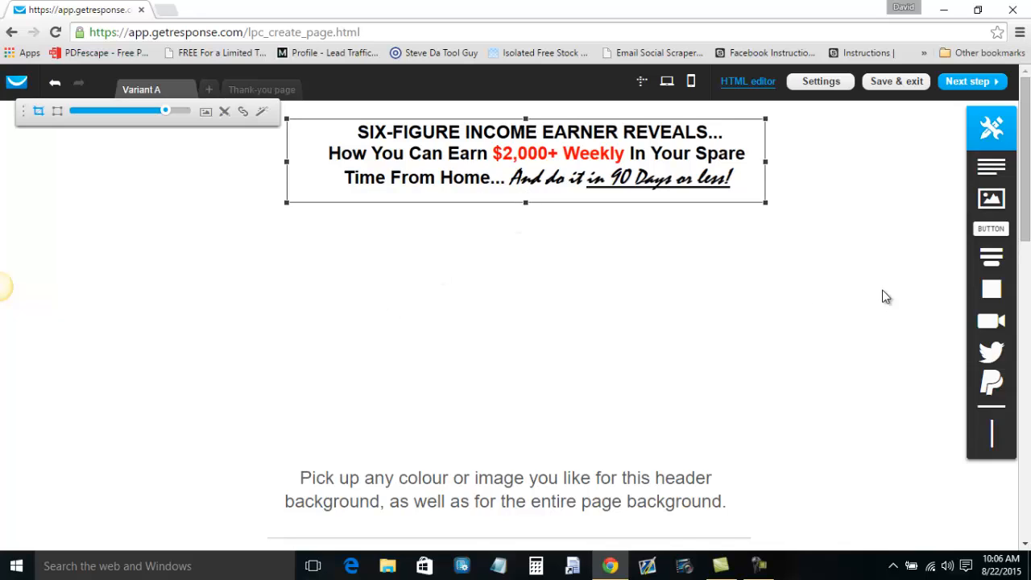
click(161, 289)
Add an image block below the header with the ebook cover picture, enlarged.
drag(991, 200, 523, 288)
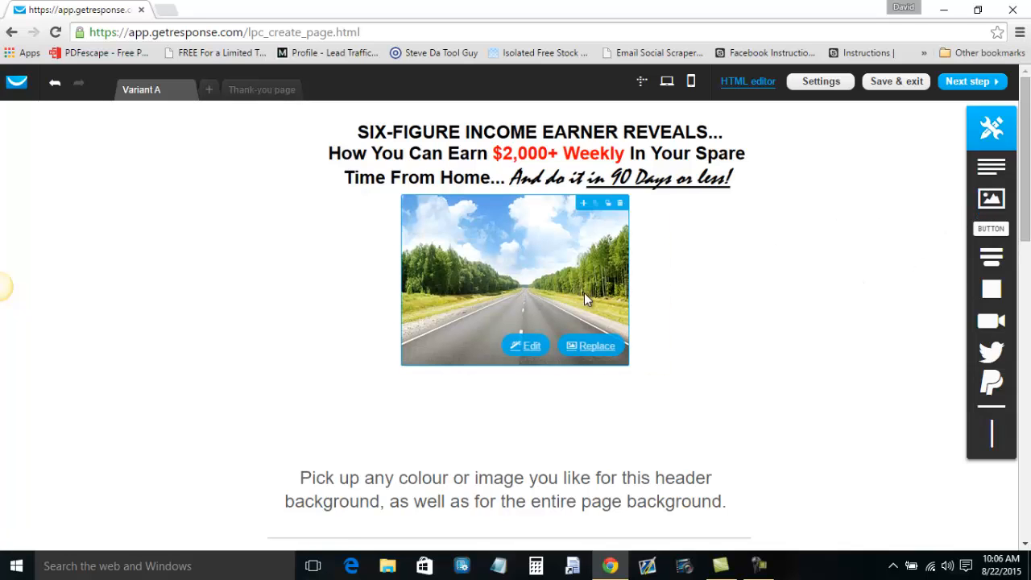
click(600, 345)
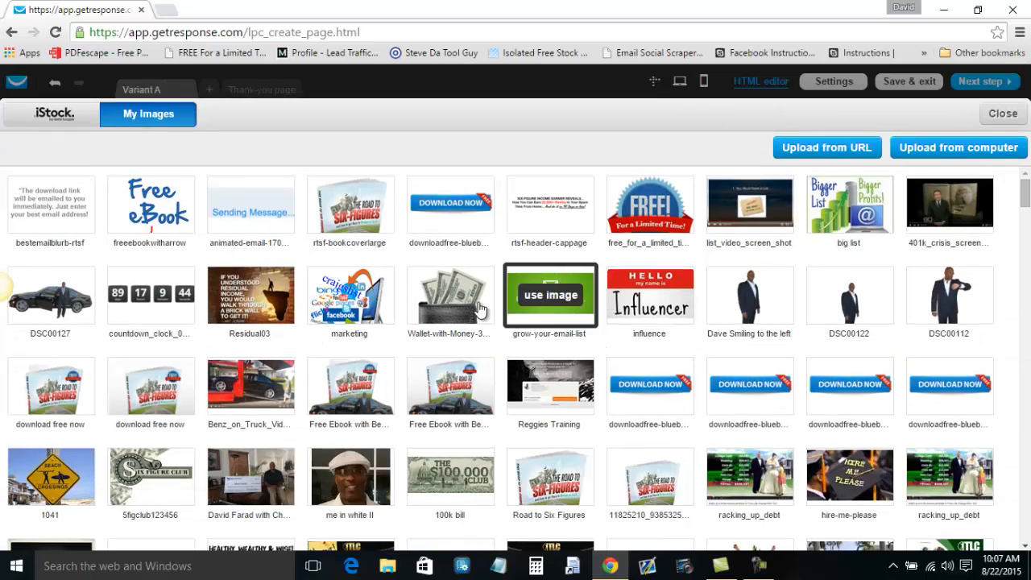
click(357, 194)
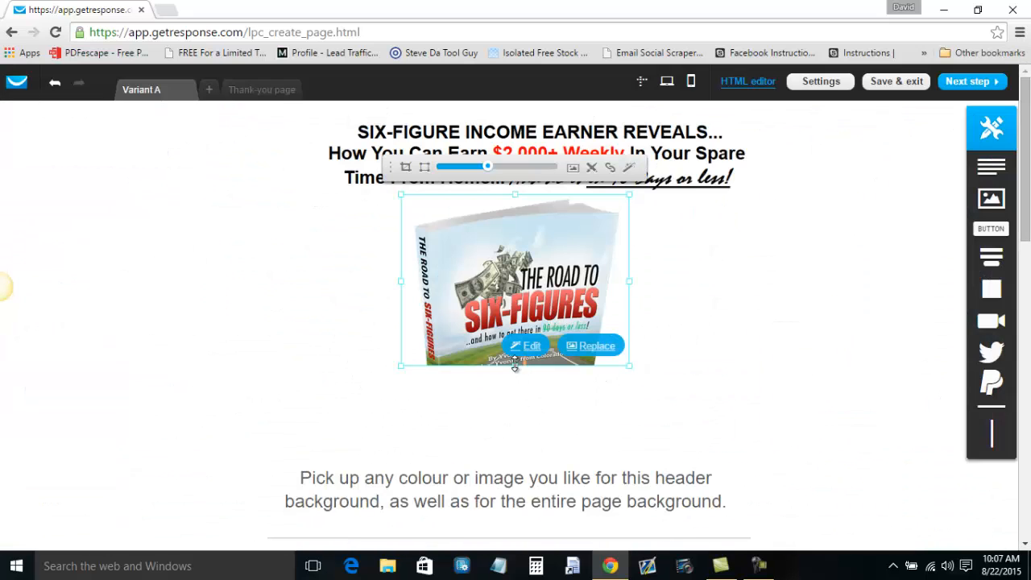
drag(629, 366, 646, 390)
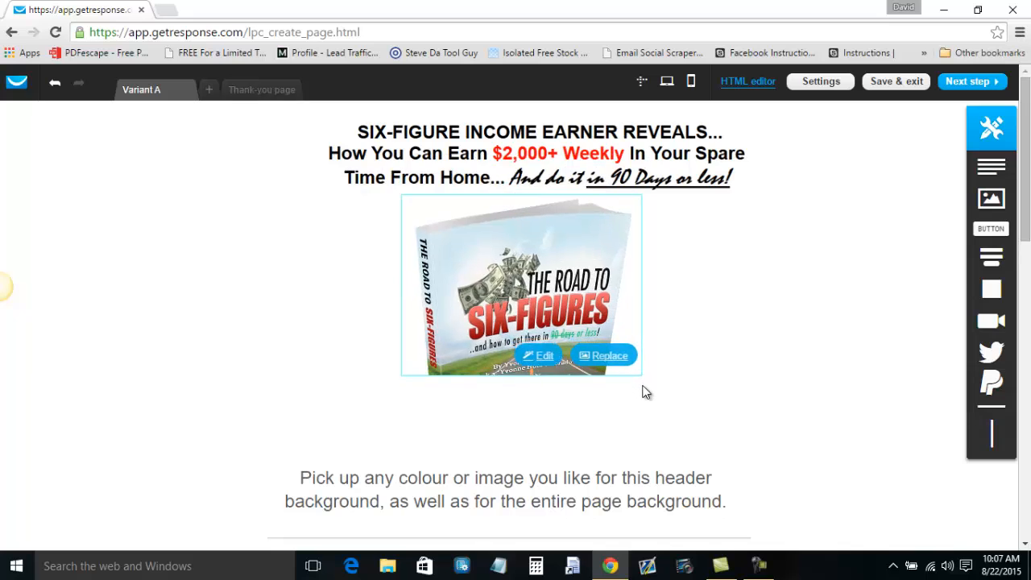
Crop the book cover to show the whole book and position it under the headline.
click(457, 310)
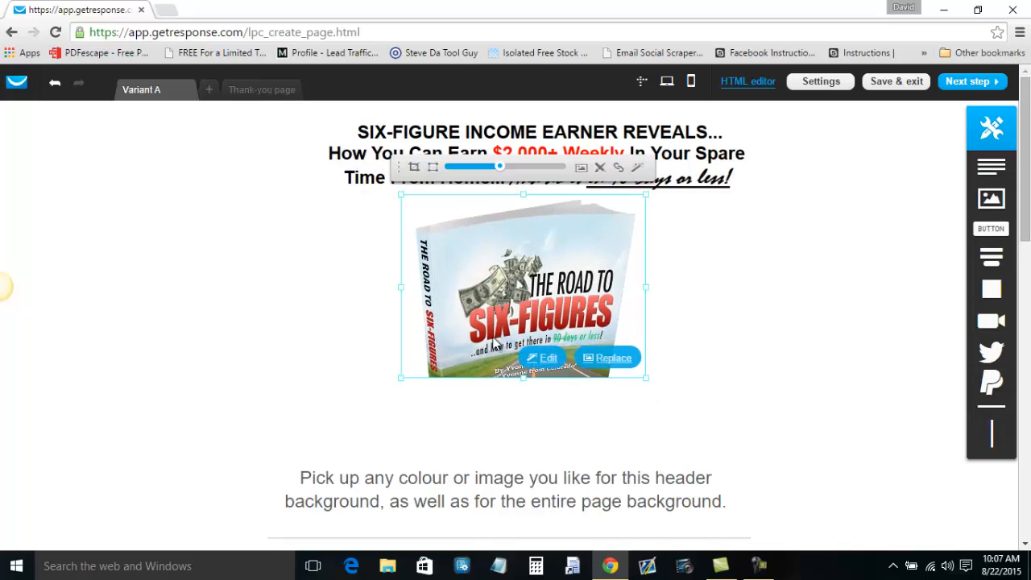
click(532, 358)
drag(525, 381, 521, 460)
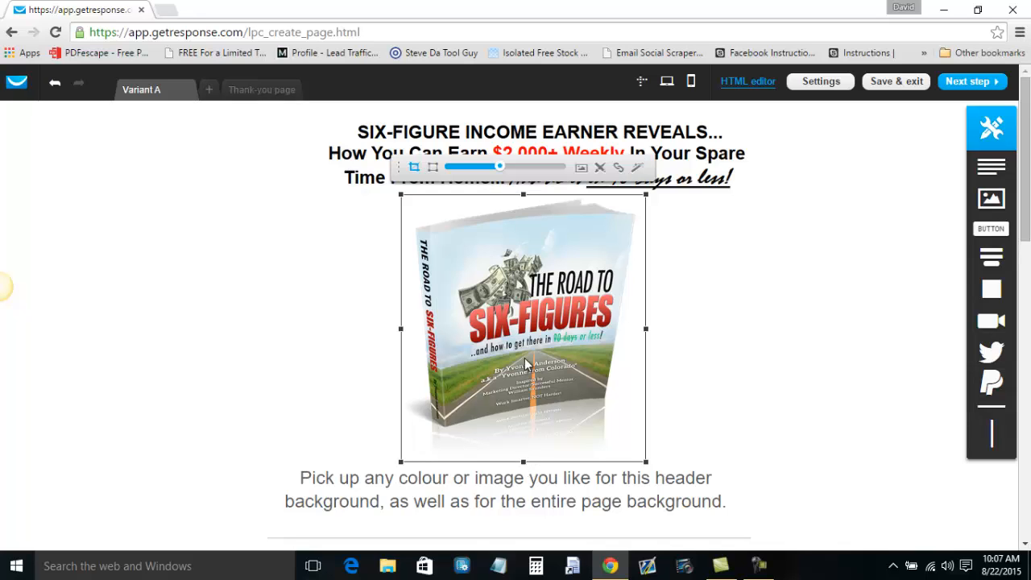
click(248, 304)
drag(515, 314, 540, 309)
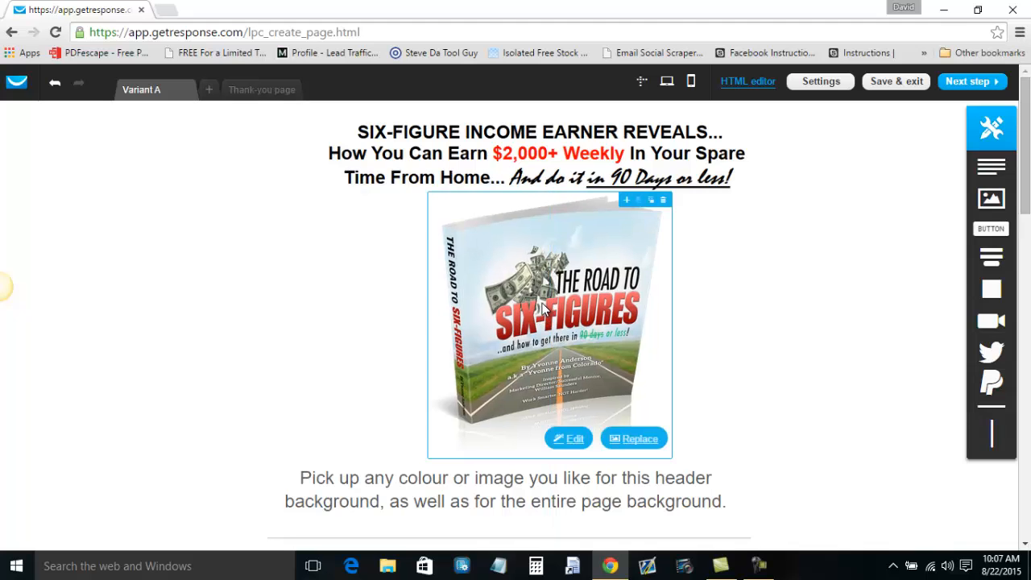
click(569, 437)
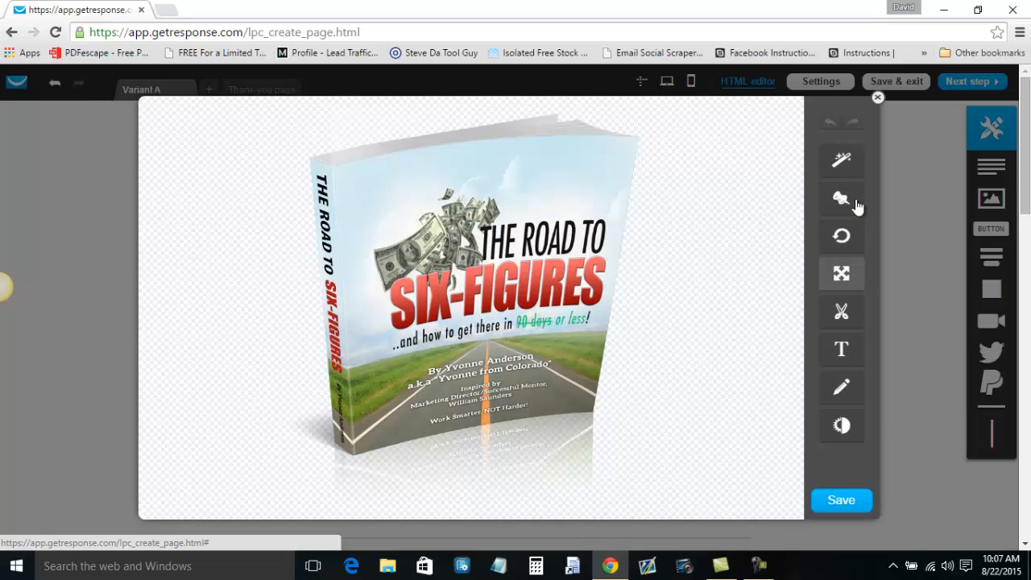
click(877, 99)
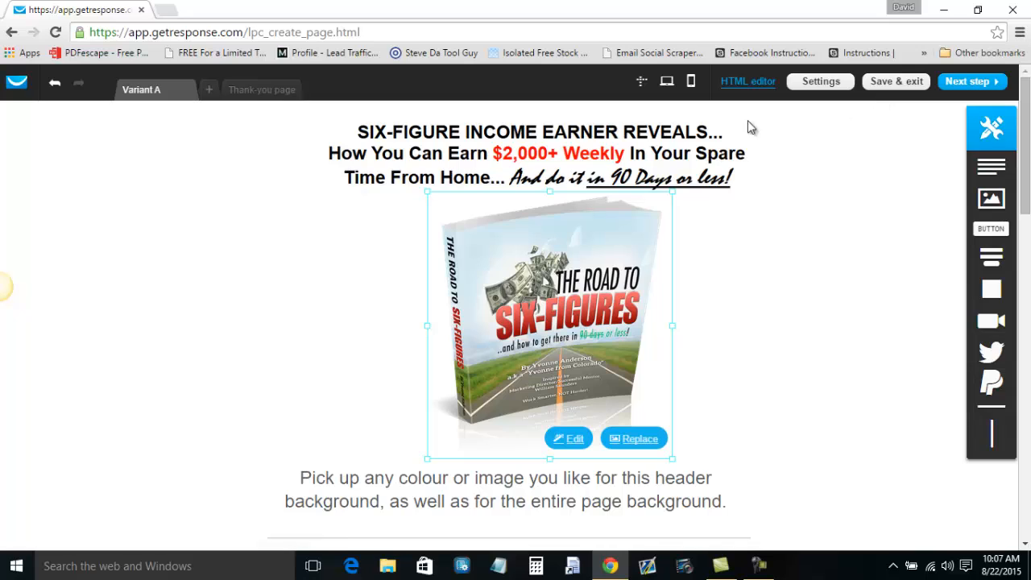
click(145, 239)
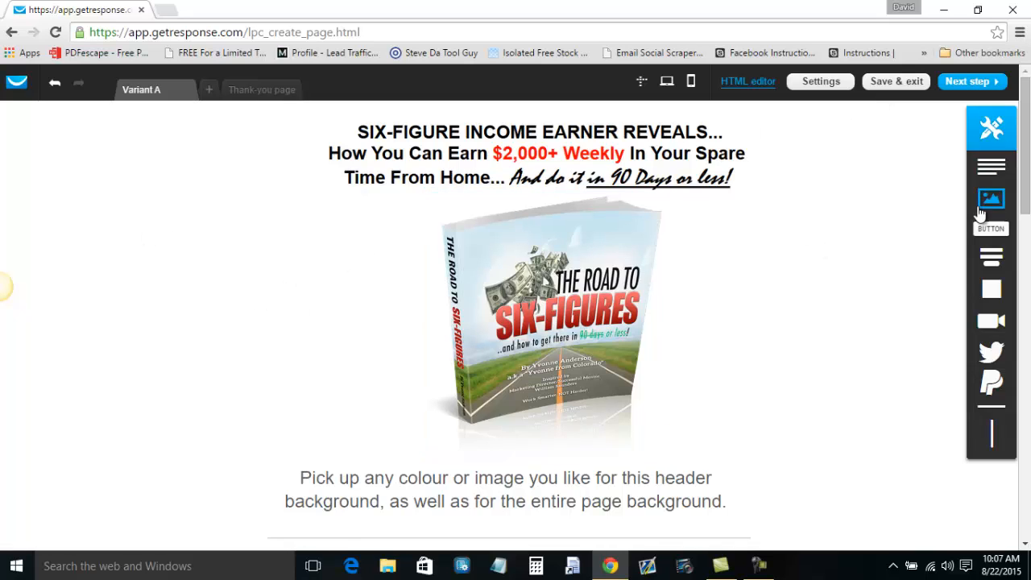
Add an image block with the DSC00112 photo of the man checking his watch, shrunk.
drag(994, 201, 598, 300)
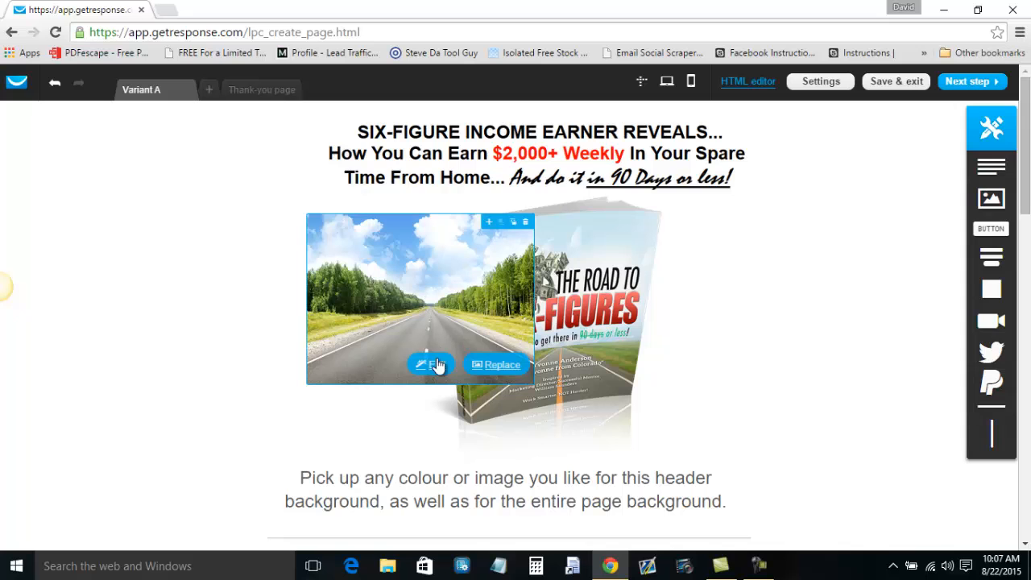
click(500, 366)
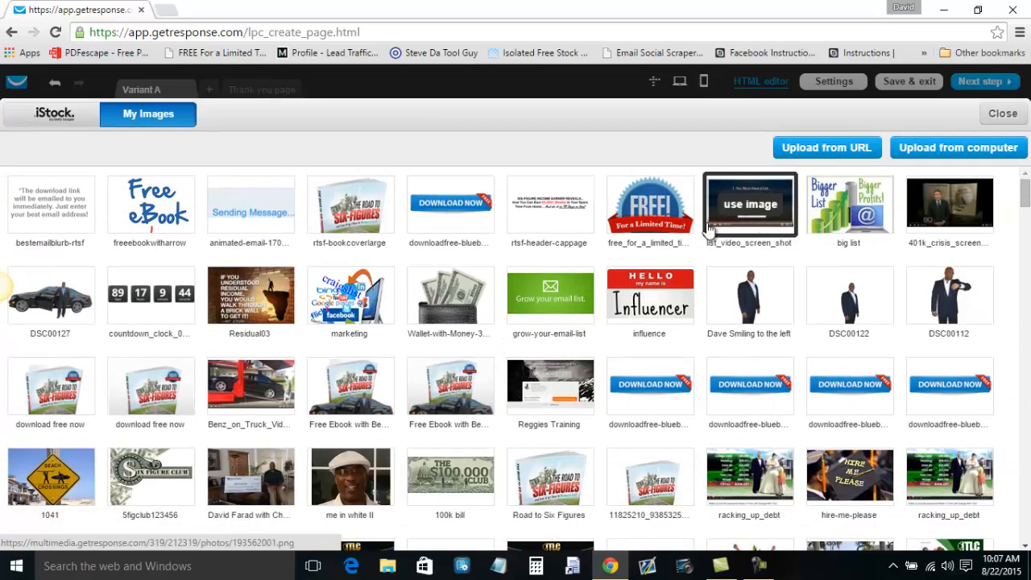
click(950, 296)
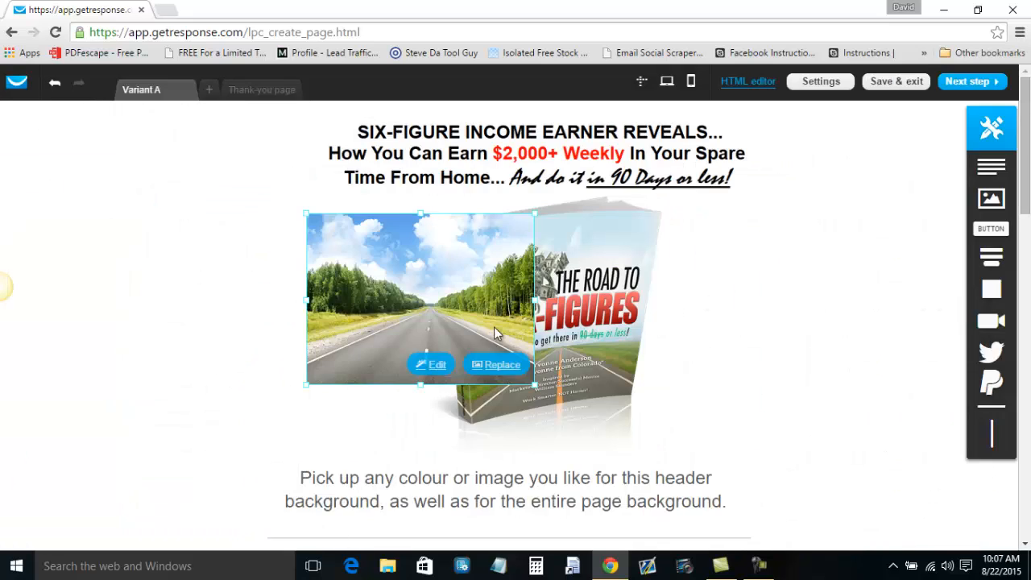
drag(535, 385, 446, 352)
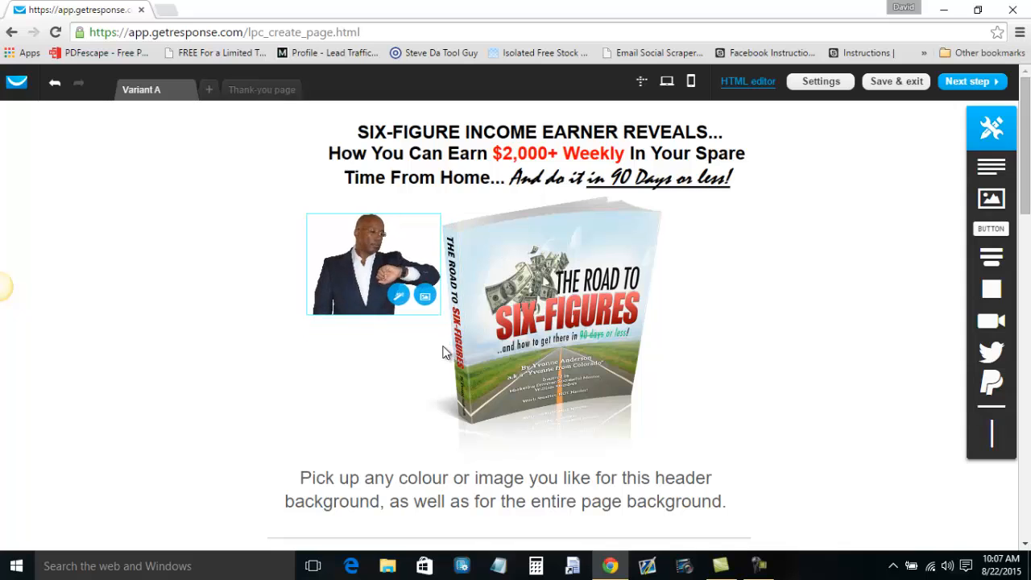
Crop the man photo to his full figure and position him left of the book cover.
click(364, 268)
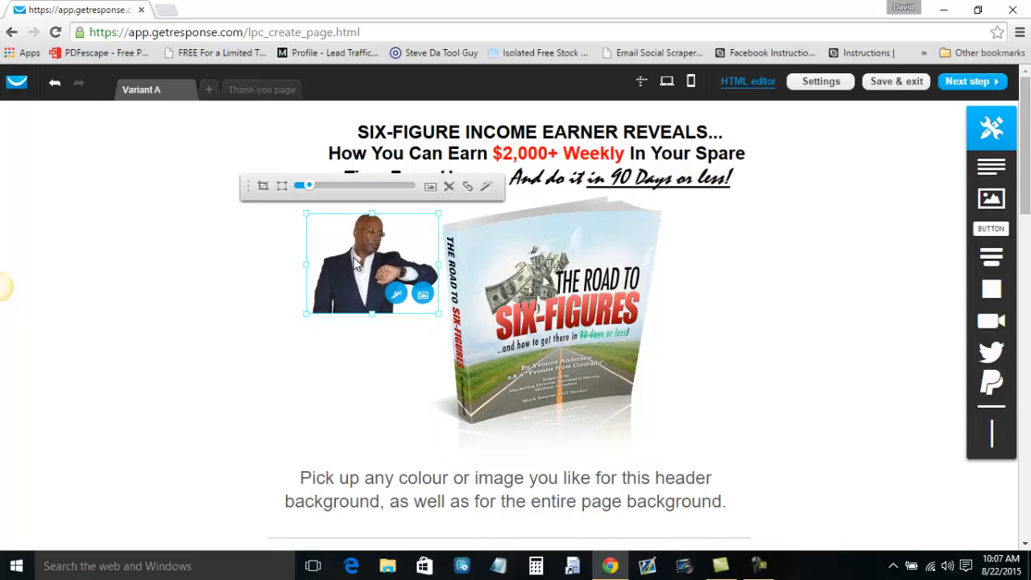
double_click(353, 259)
drag(372, 313, 383, 483)
drag(369, 400, 390, 395)
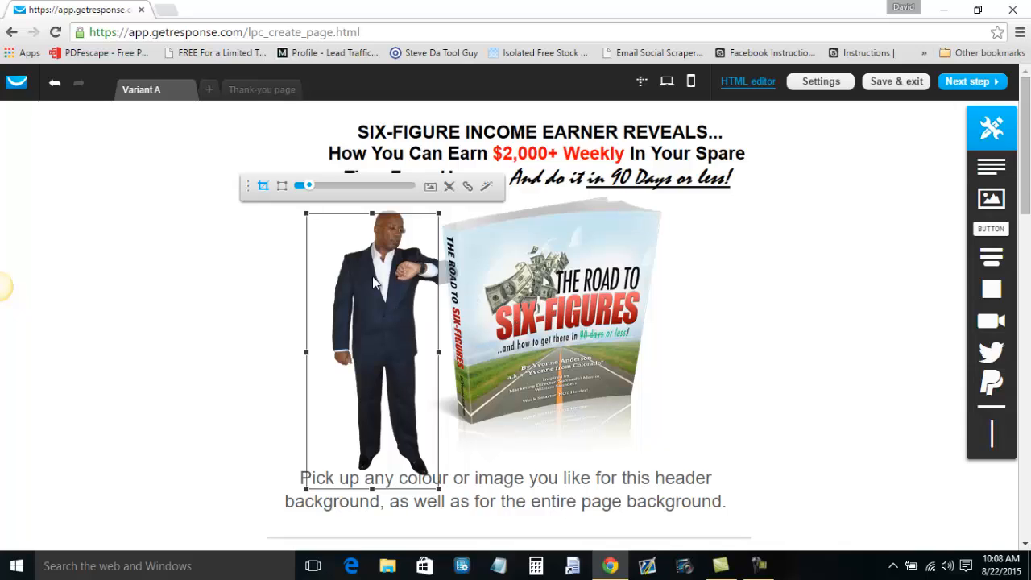
click(185, 301)
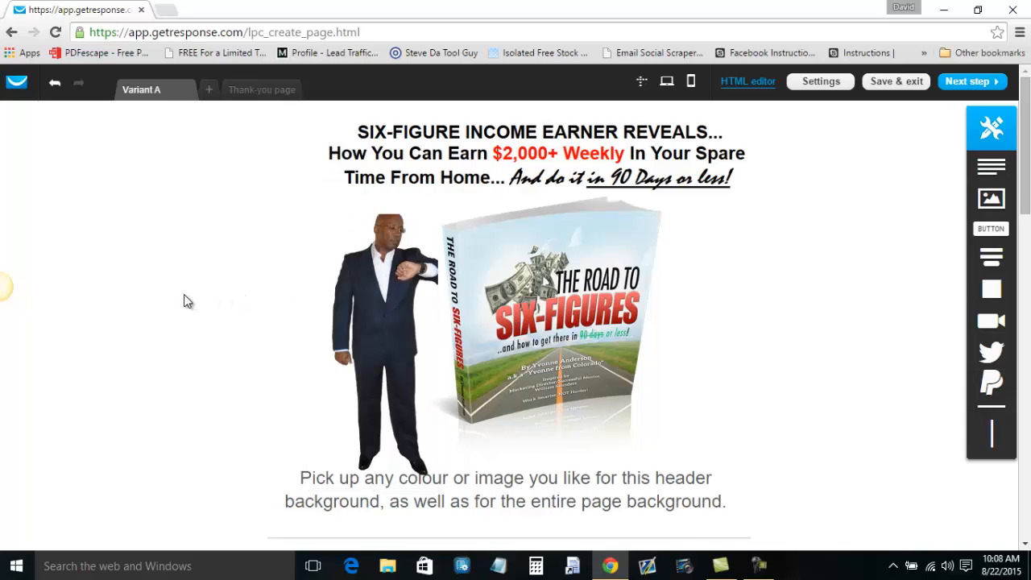
click(398, 296)
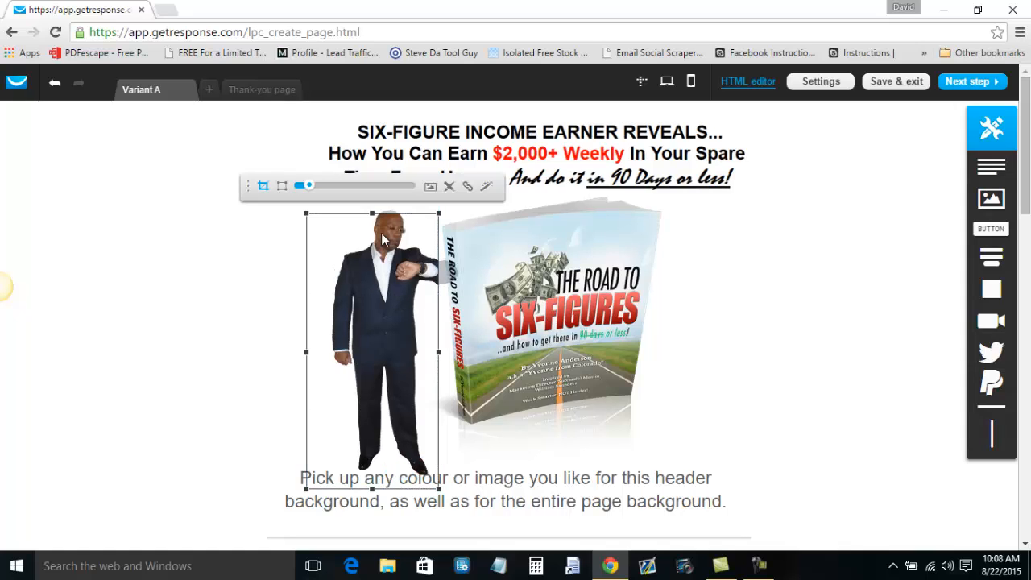
drag(369, 214, 372, 201)
click(184, 249)
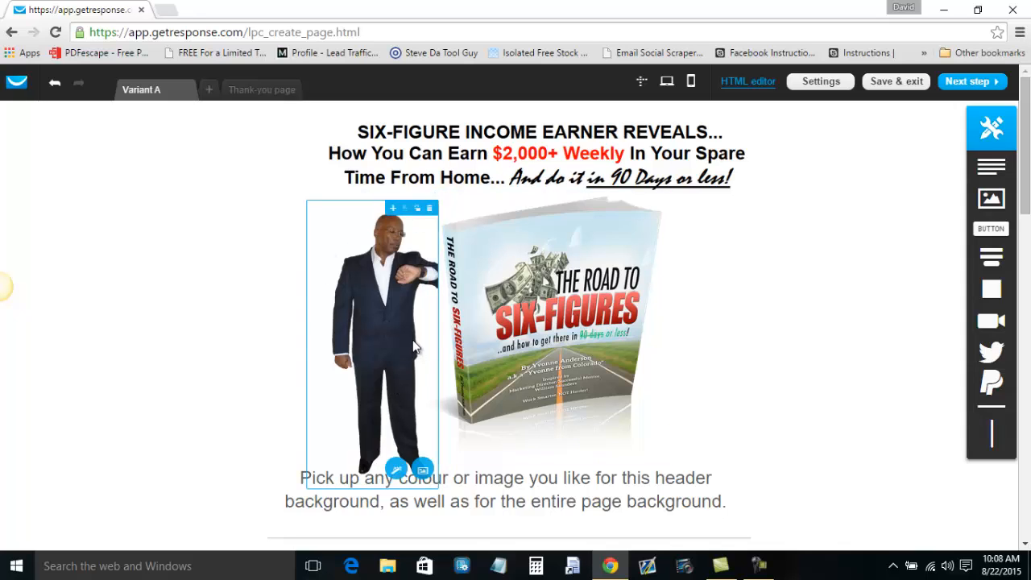
click(384, 320)
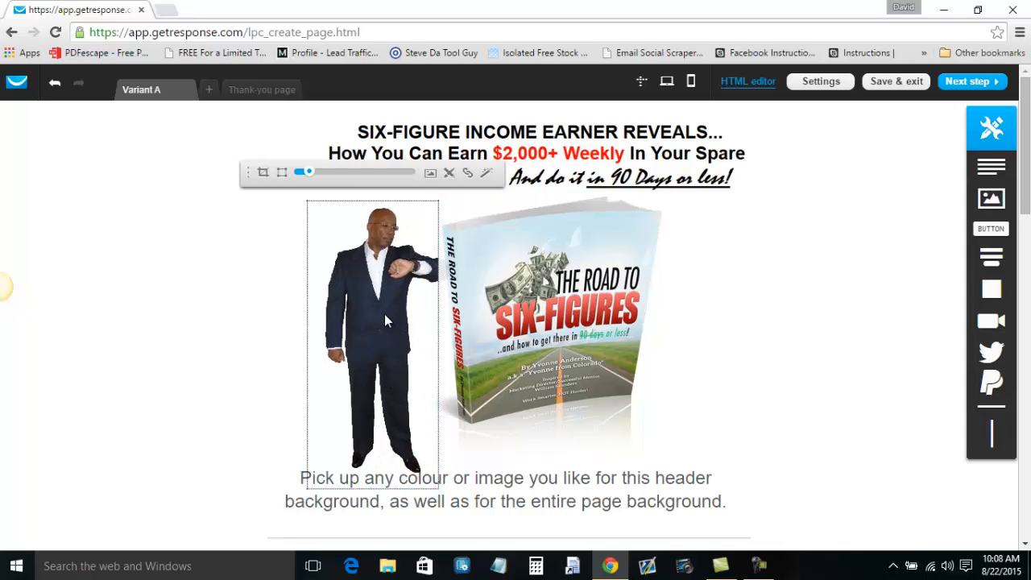
drag(384, 314, 375, 285)
click(256, 306)
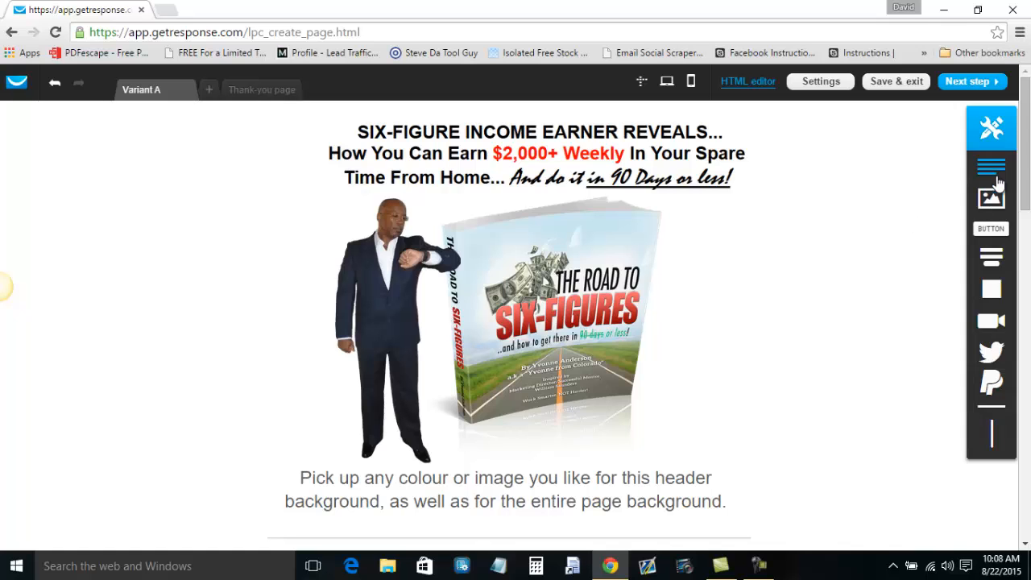
Add the 'FREE! For a Limited Time' badge, shrink it, and place it on the book's top-right corner.
mouse_move(1026, 159)
mouse_down()
mouse_move(1029, 186)
mouse_move(1029, 170)
mouse_up()
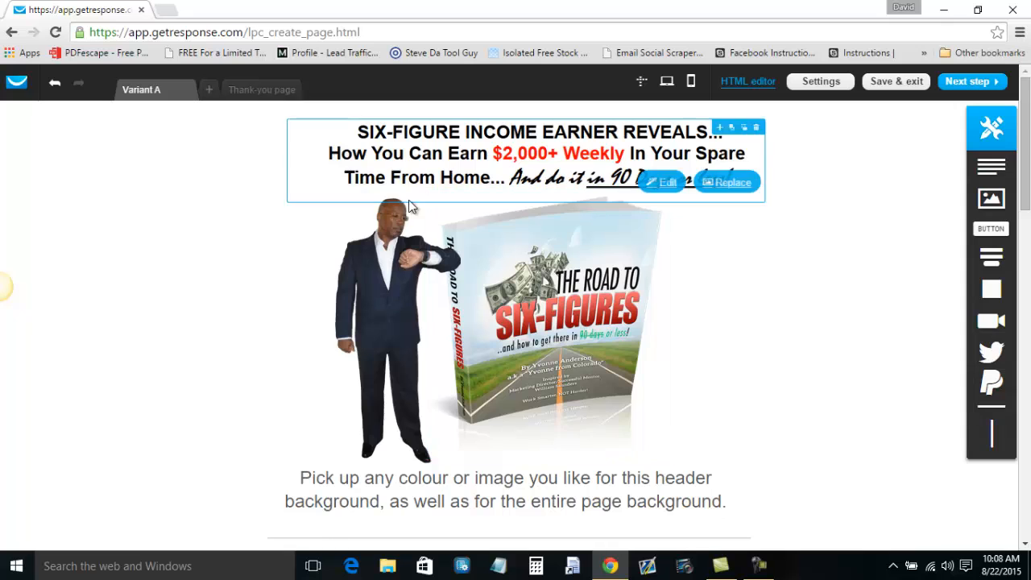
drag(787, 229, 688, 250)
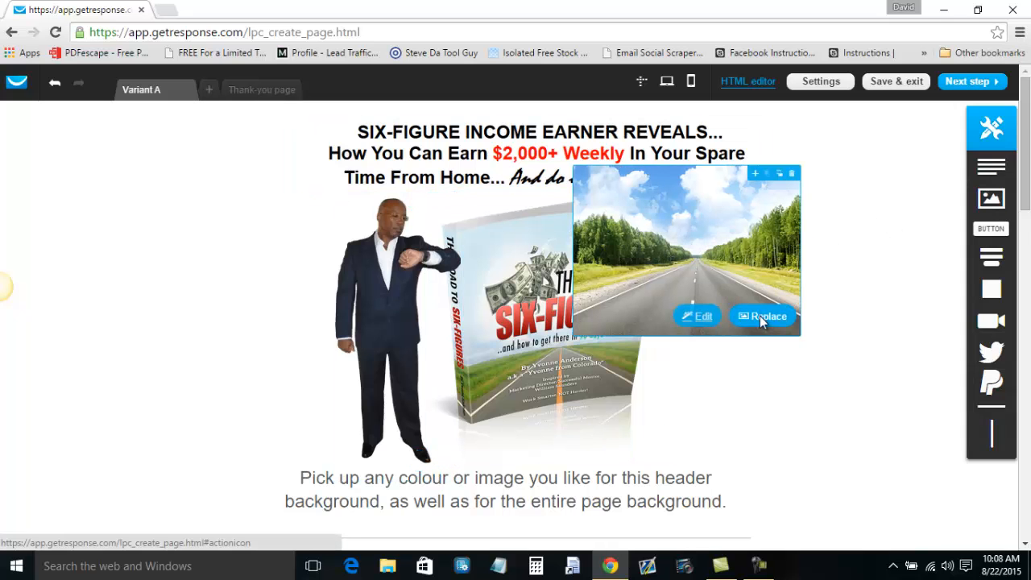
click(759, 316)
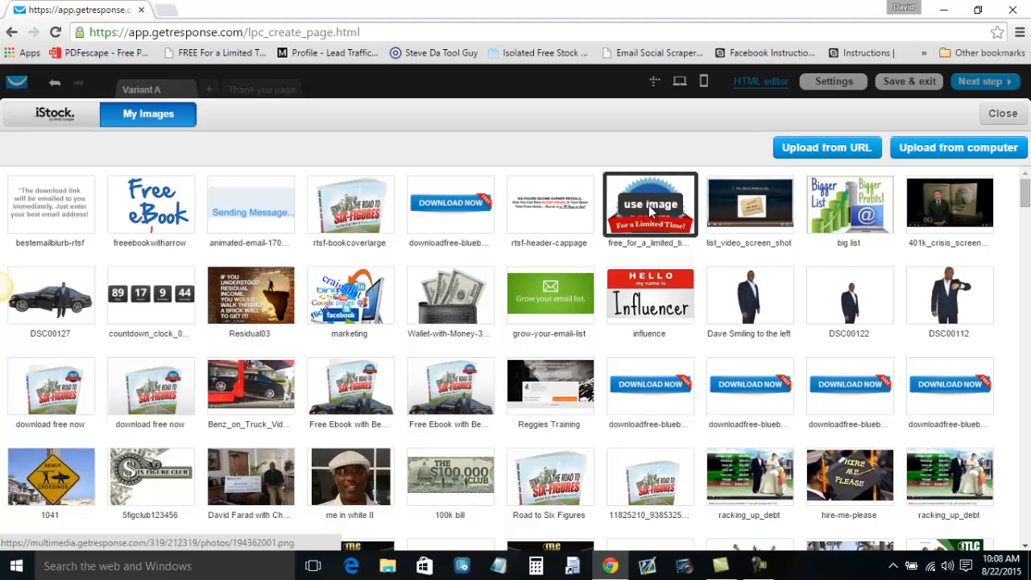
click(652, 211)
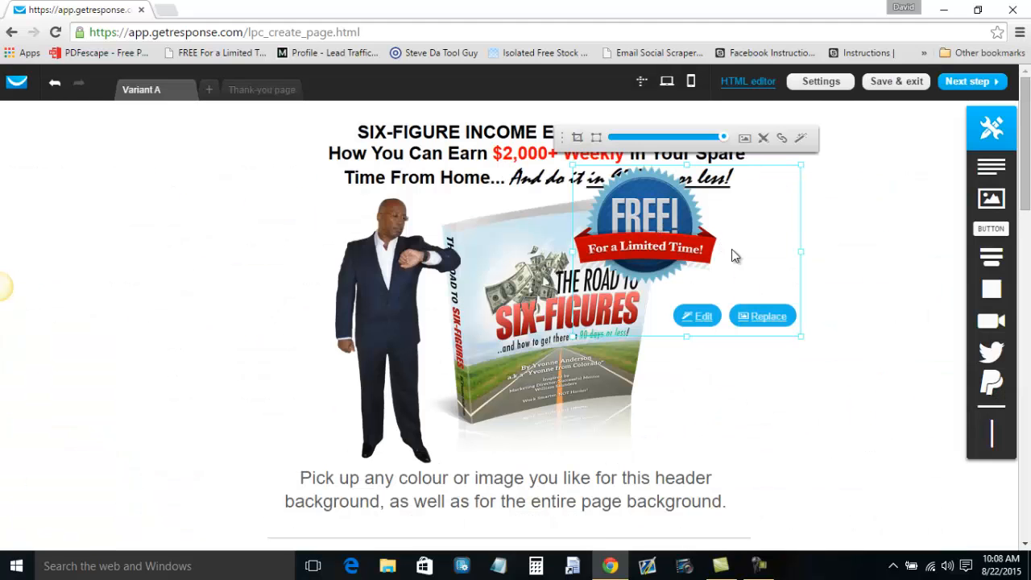
drag(800, 336, 638, 230)
drag(616, 185, 626, 230)
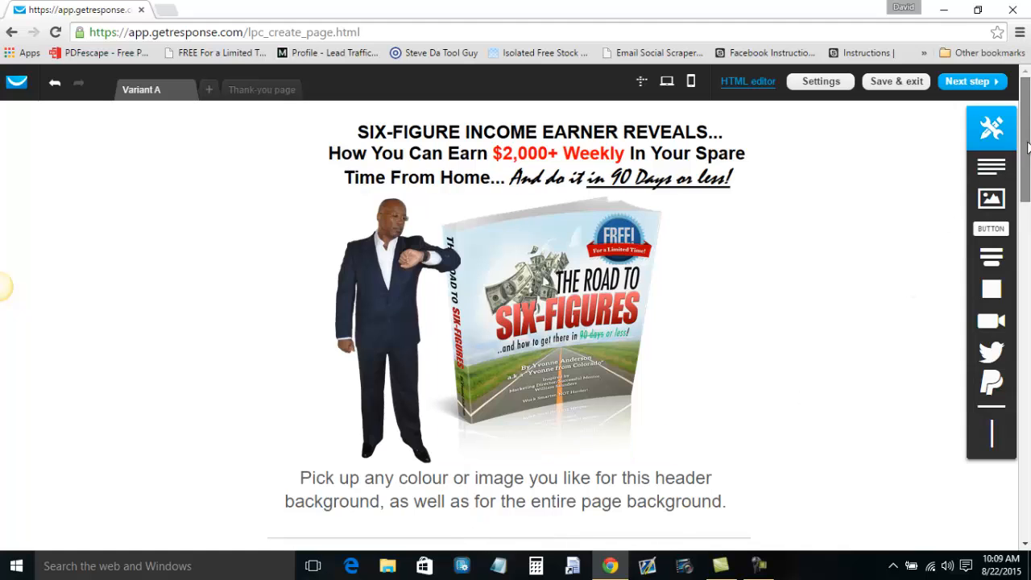
Shrink the headline, book cover and man photo, then move the man against the book's left edge.
scroll(1027, 153, down, 1)
scroll(1027, 153, down, 5)
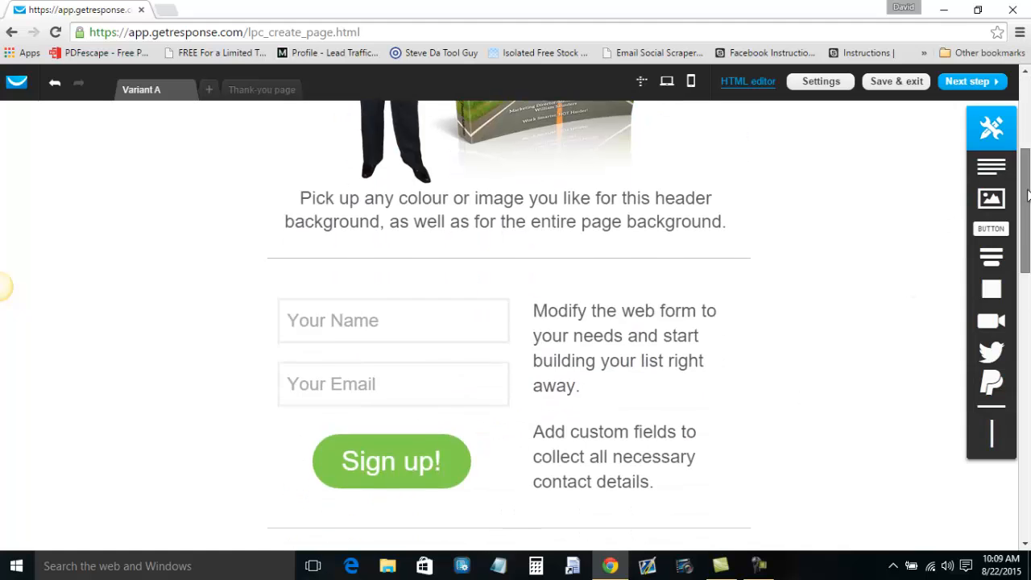
scroll(4, 286, up, 6)
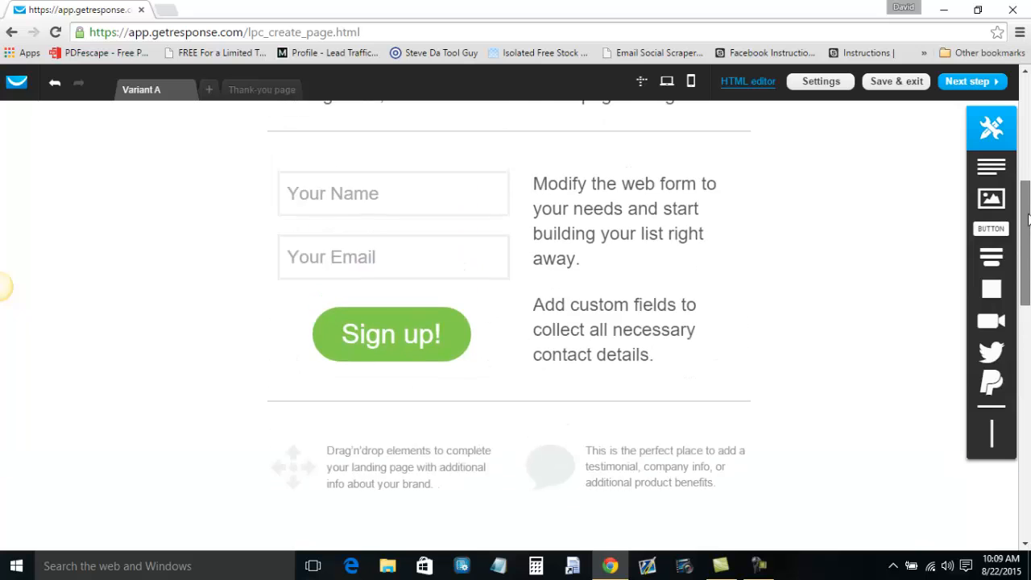
scroll(4, 286, up, 2)
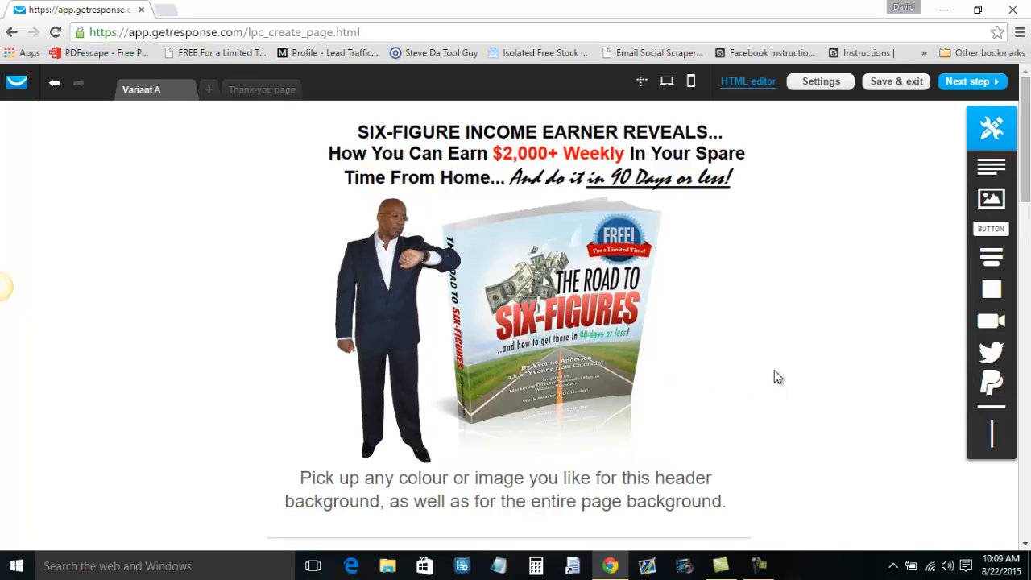
click(621, 160)
drag(765, 201, 743, 189)
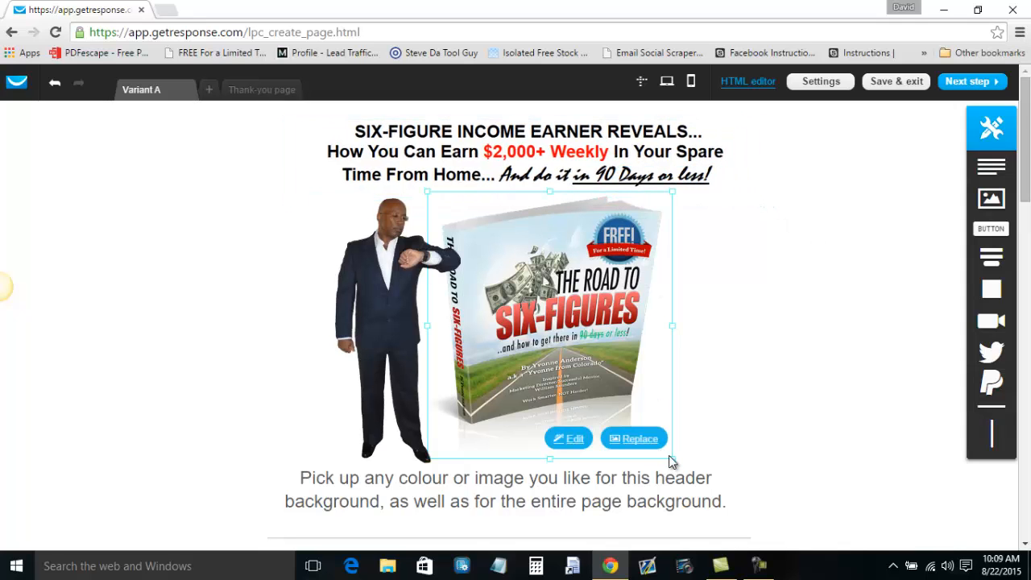
drag(672, 456, 644, 423)
click(390, 281)
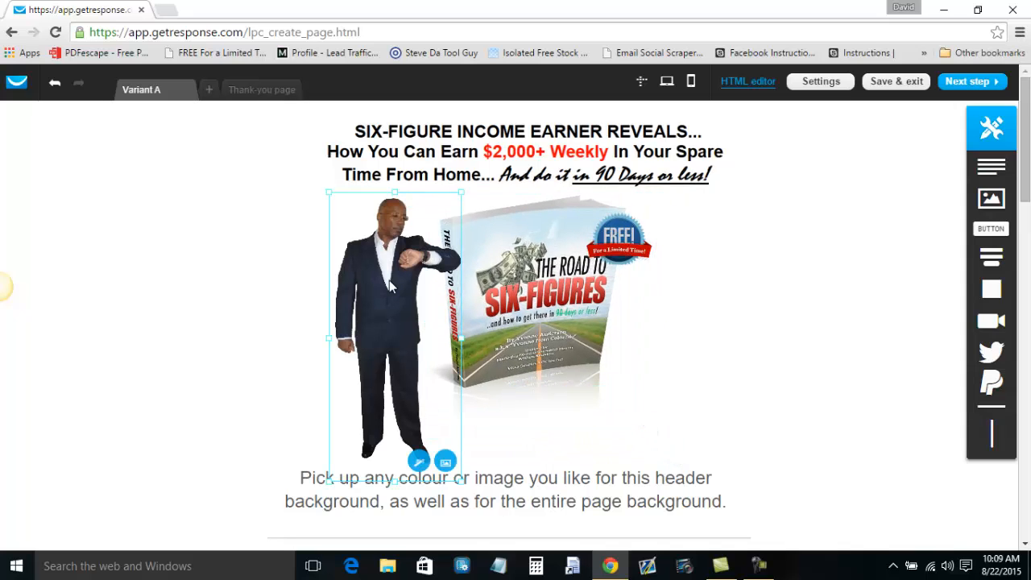
drag(461, 480, 437, 442)
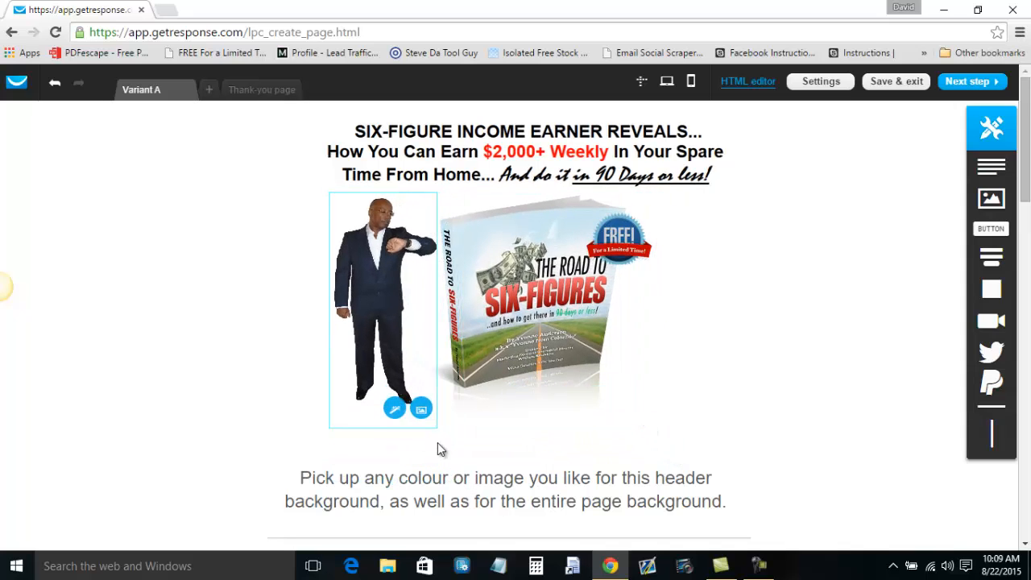
drag(399, 339, 405, 328)
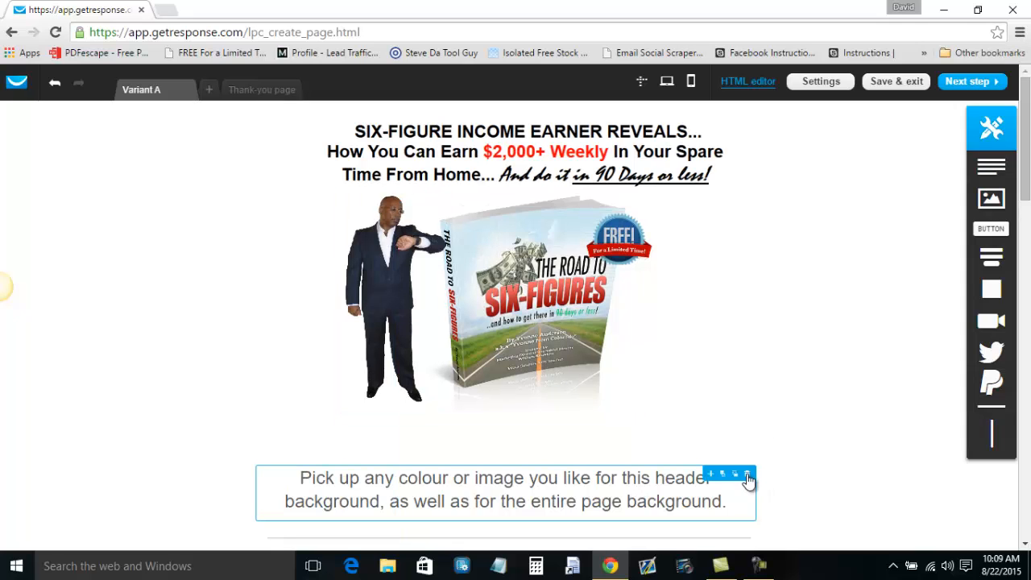
Move the placeholder paragraph up under the images, reduce its font size to 17 and adjust line spacing.
drag(644, 482, 642, 442)
double_click(687, 461)
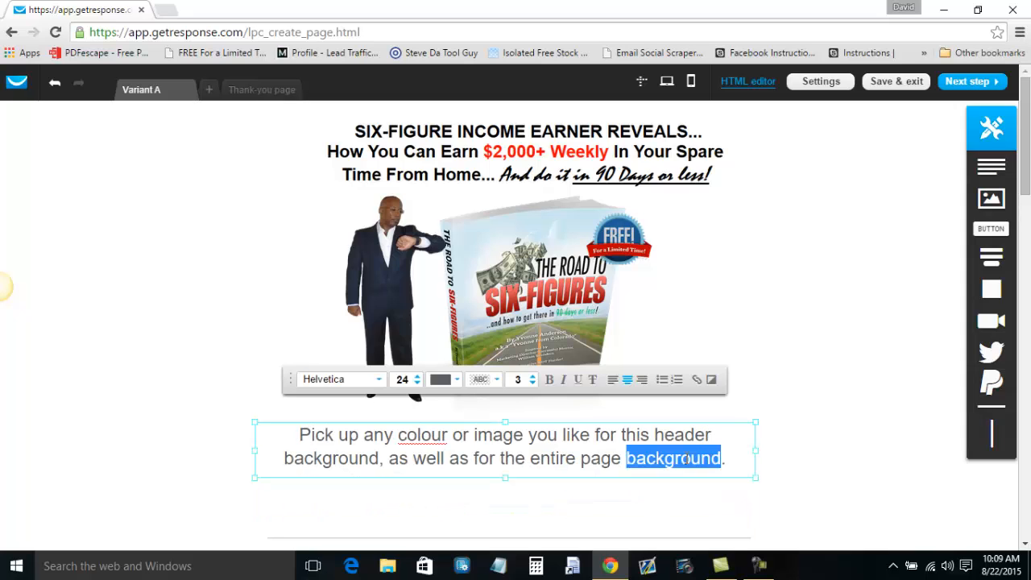
key(ctrl+a)
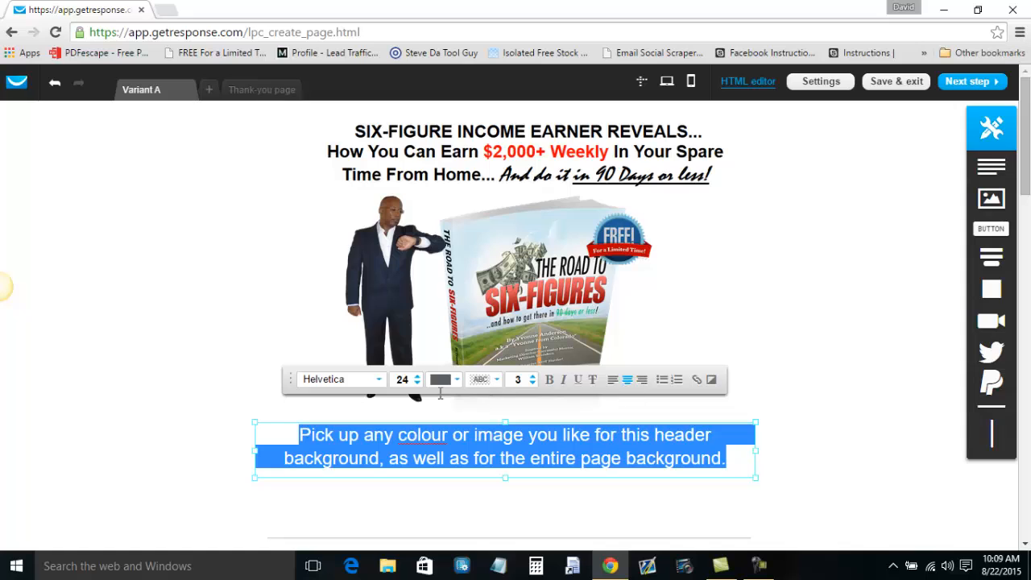
click(417, 383)
click(418, 384)
click(417, 384)
click(418, 384)
click(418, 384)
click(417, 384)
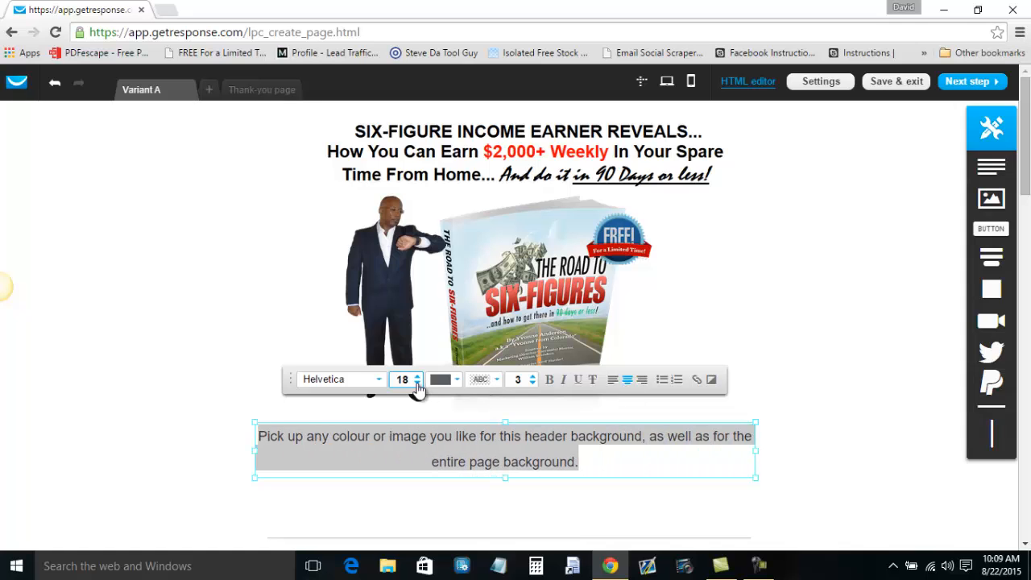
click(417, 383)
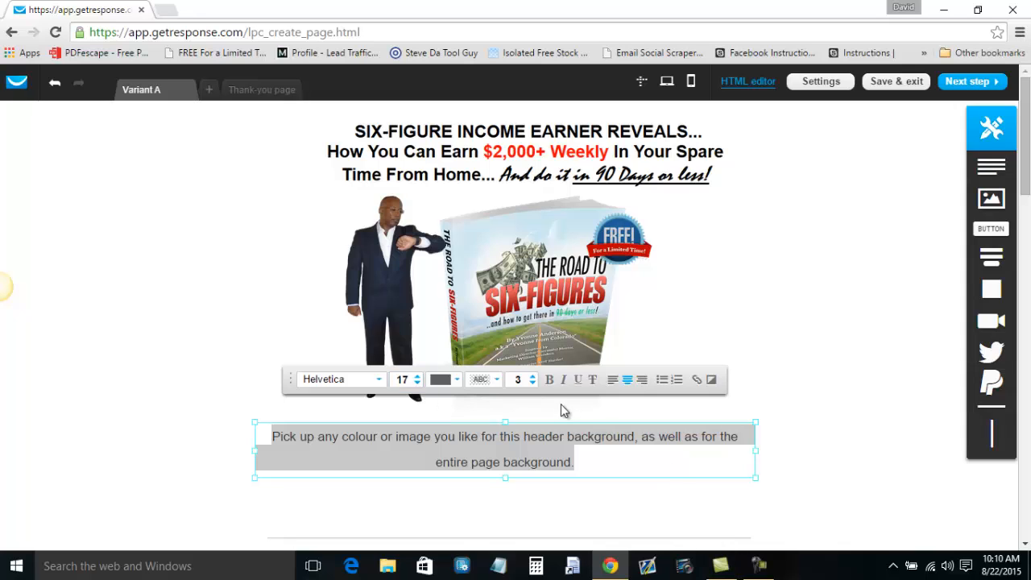
click(533, 384)
click(534, 383)
click(533, 383)
Replace the placeholder text with 'The exact formula our team is using to create six-figure earners in record time!'.
drag(575, 452, 296, 432)
key(BackSpace)
key(BackSpace)
key(BackSpace)
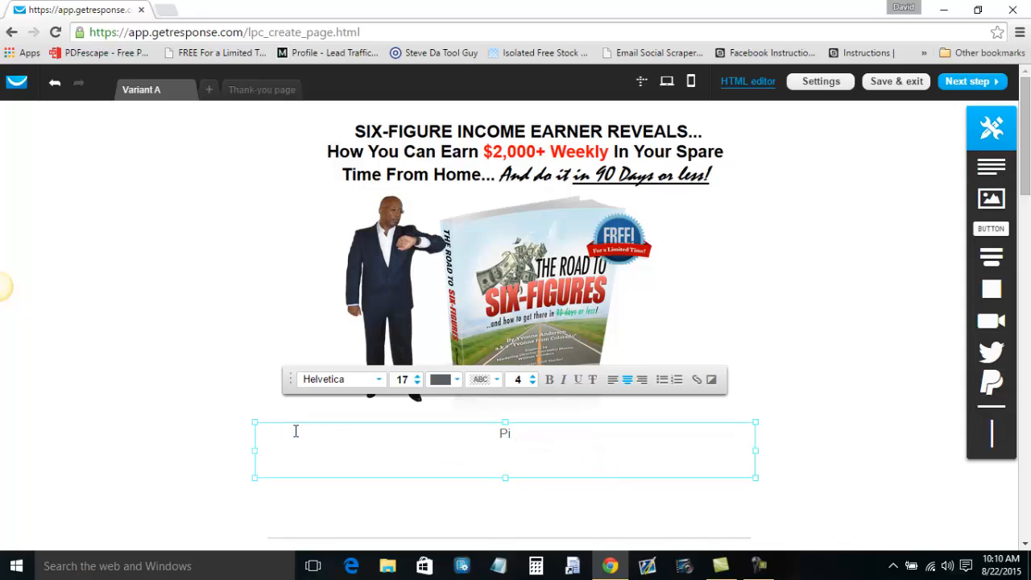
key(BackSpace)
key(BackSpace)
text(The exact formula our tea)
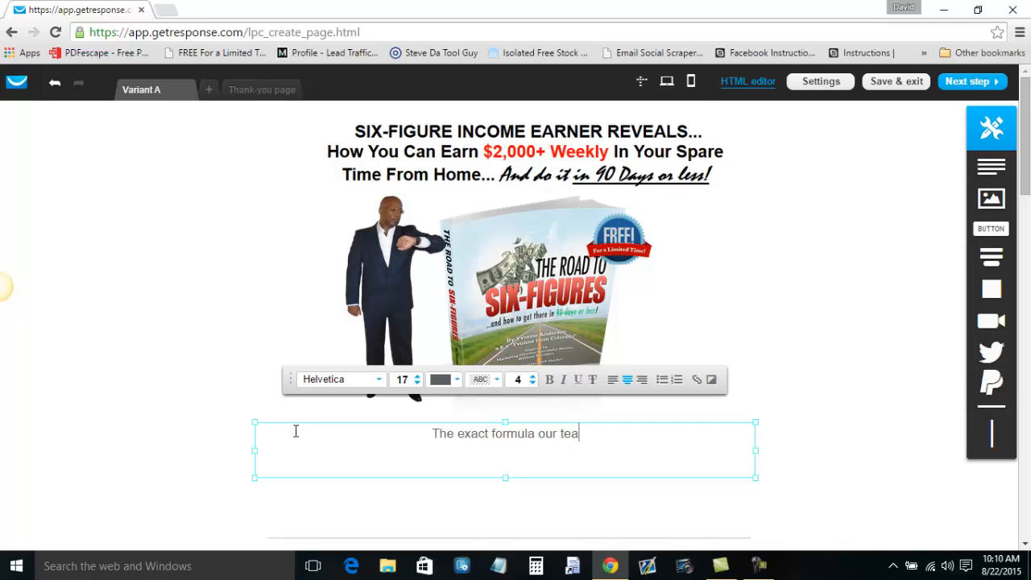
text(m is using to c)
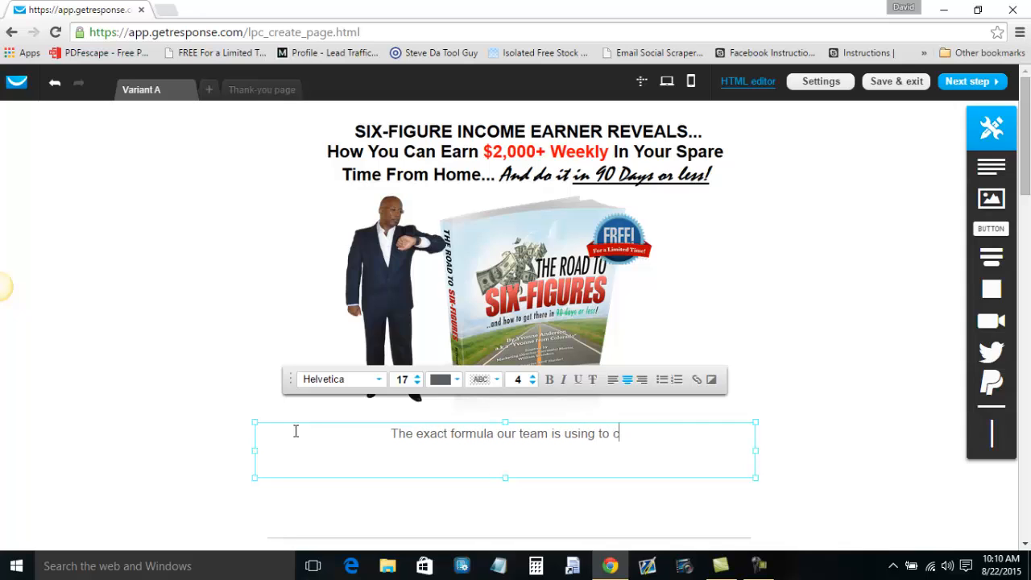
text(reate six)
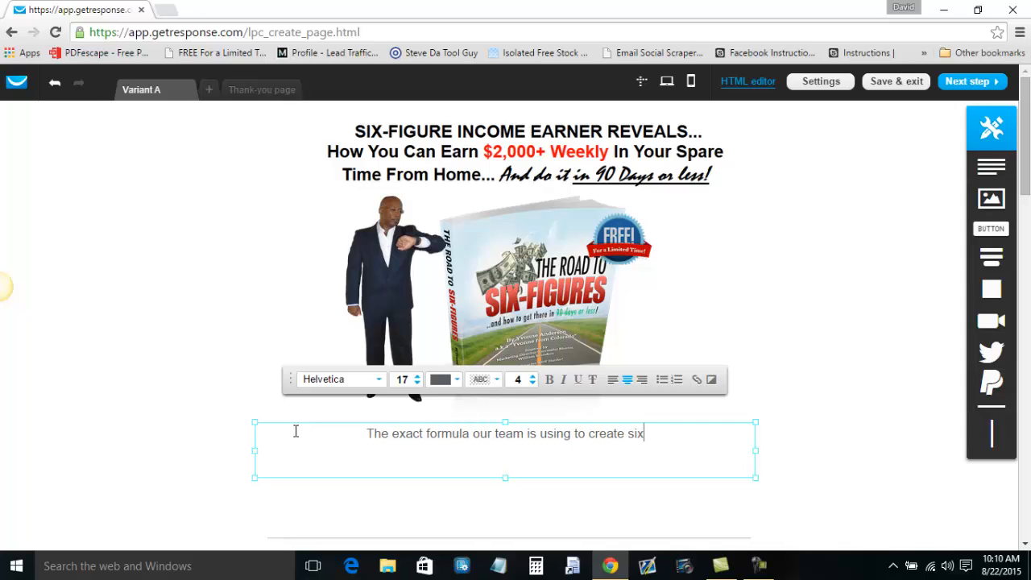
text(-figure ea)
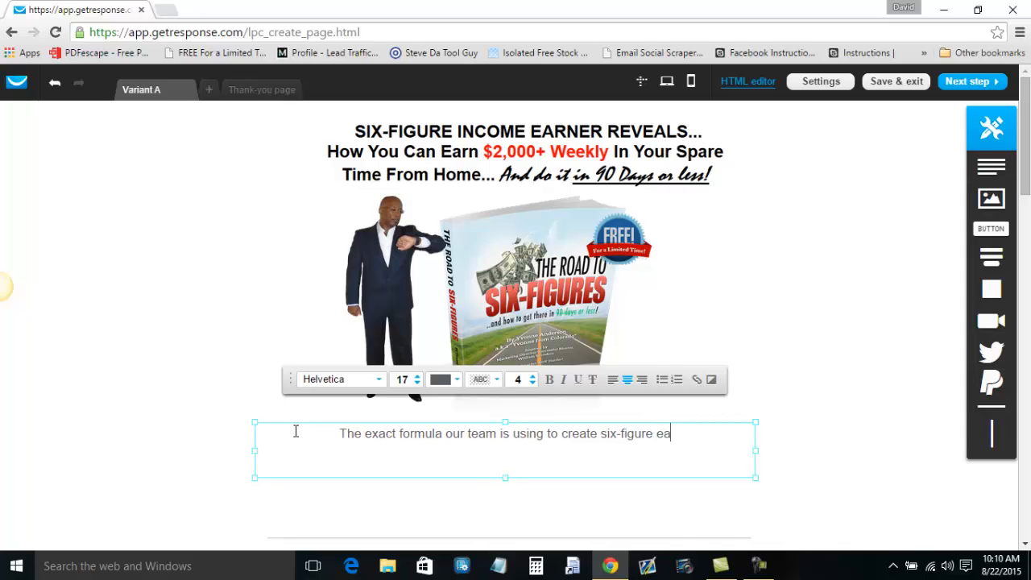
text(rners in record time!)
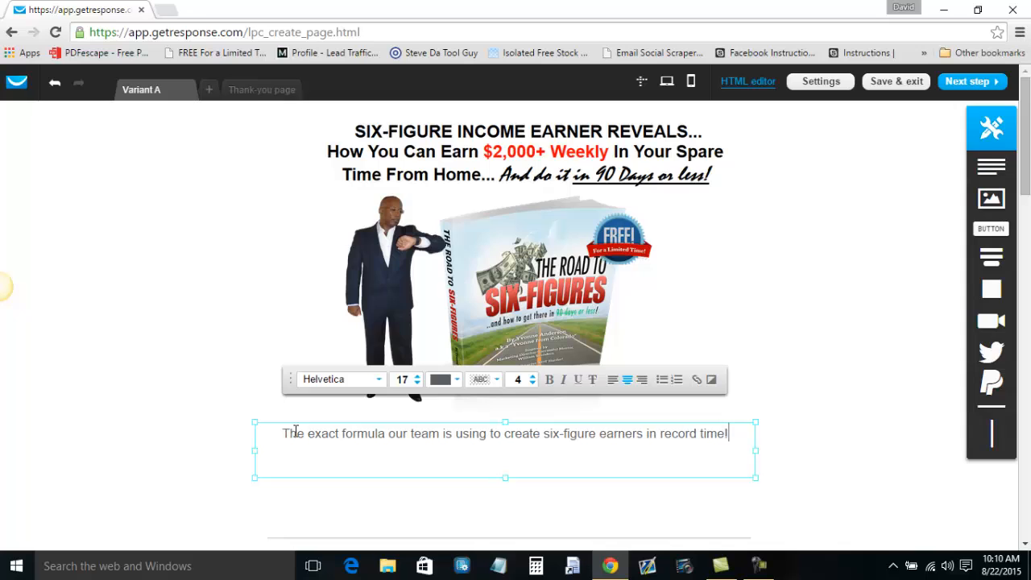
Make the new line bold and bright red, then shrink the text box to one line.
key(ctrl+a)
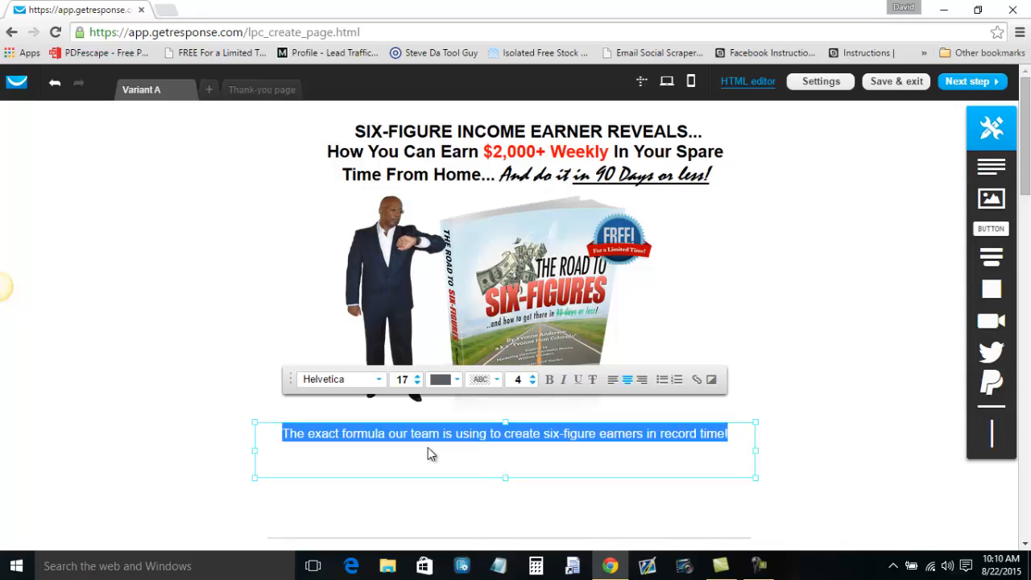
click(550, 381)
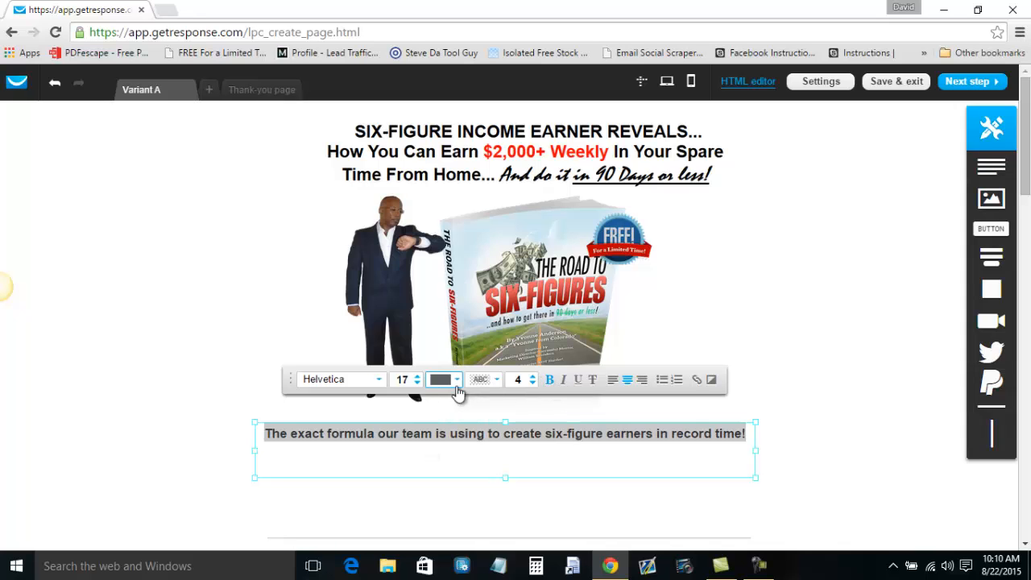
click(456, 382)
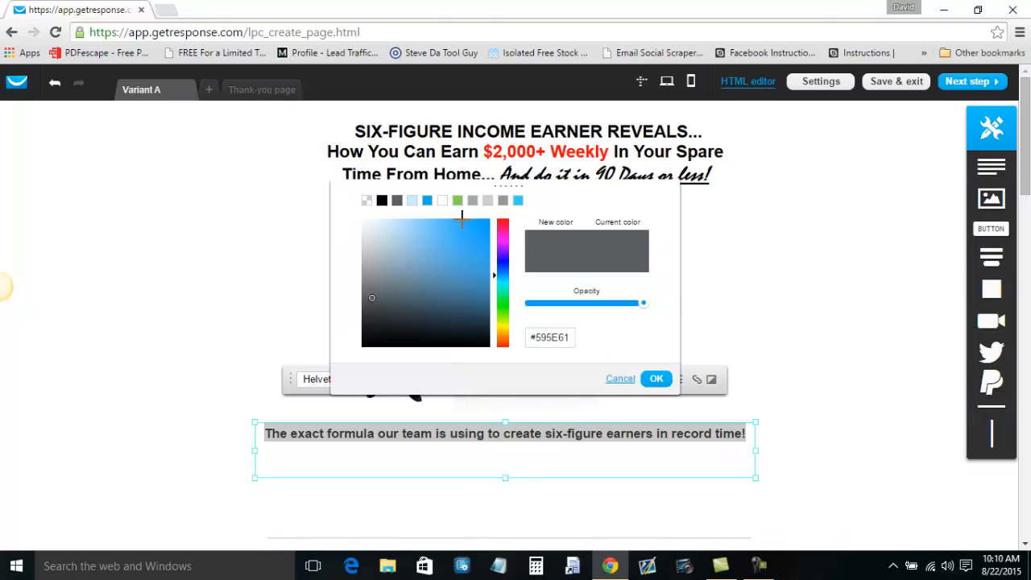
click(502, 219)
click(481, 224)
click(656, 379)
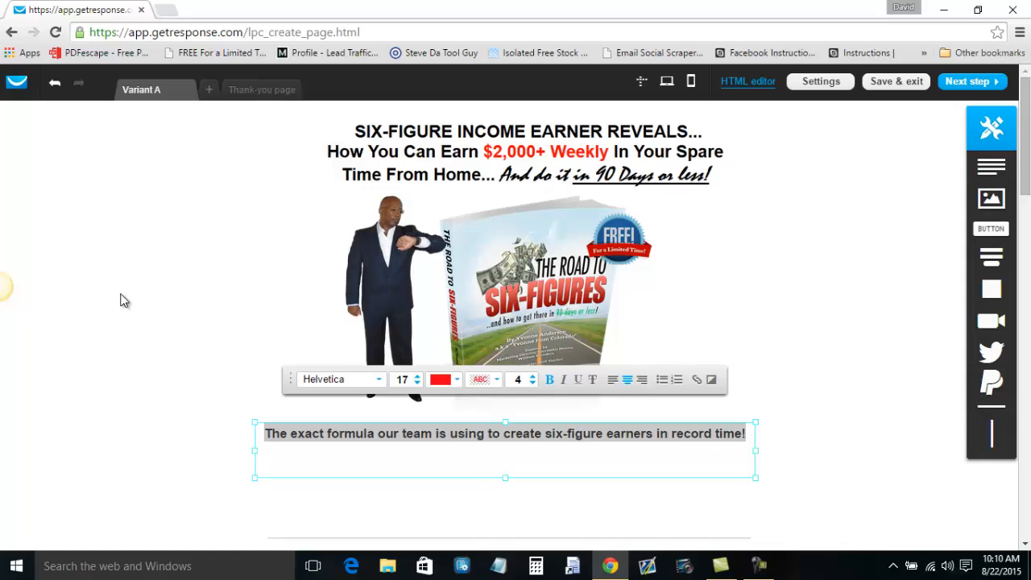
triple_click(522, 461)
drag(507, 476, 508, 446)
click(199, 405)
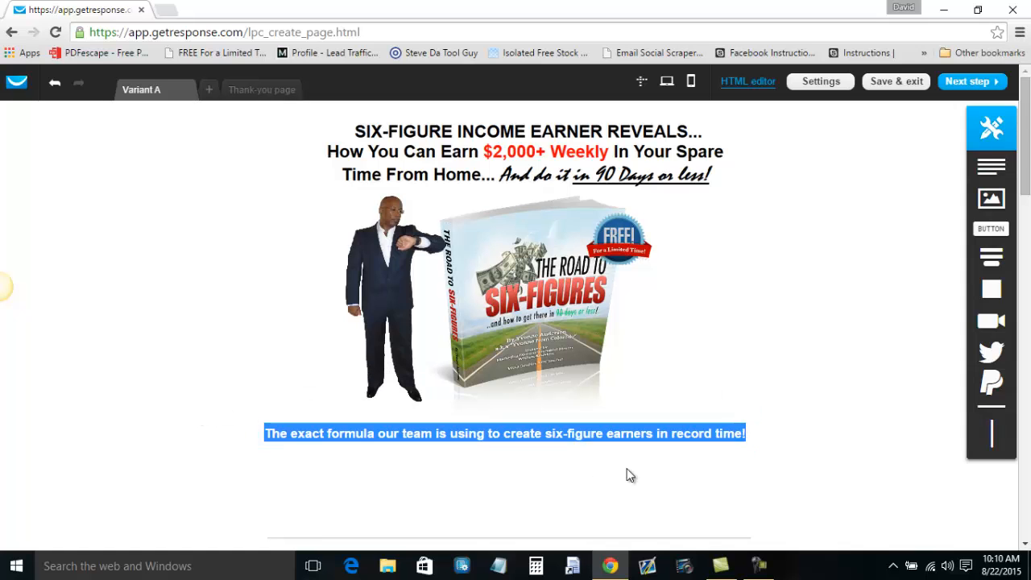
drag(1025, 161, 1028, 209)
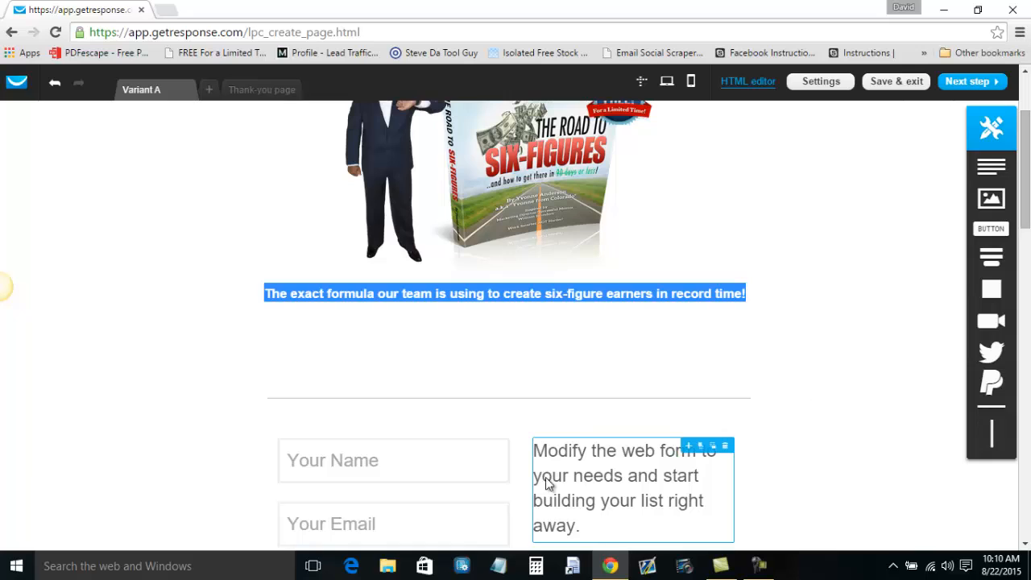
Select the divider line below the red tagline and delete it.
click(587, 399)
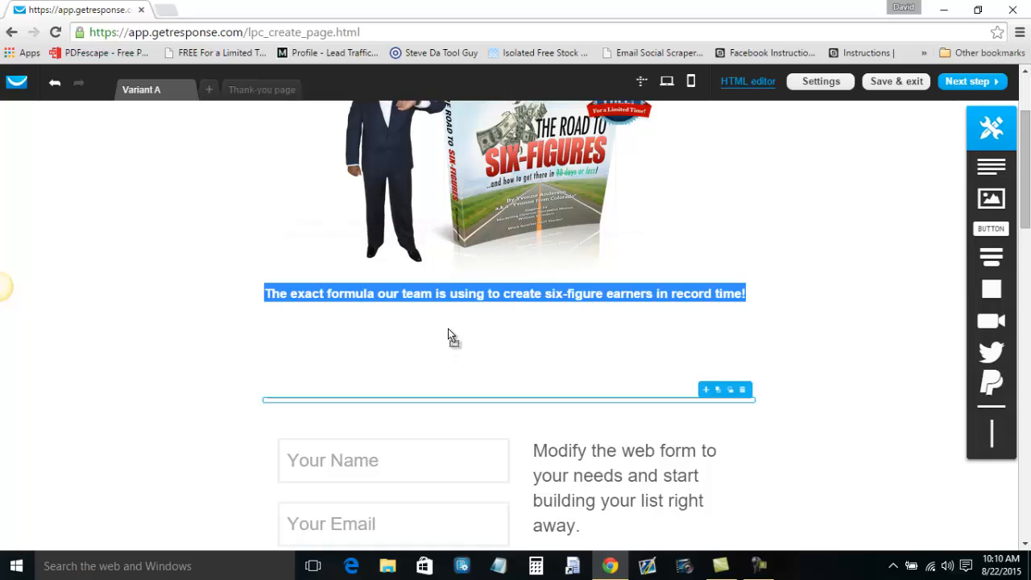
click(511, 405)
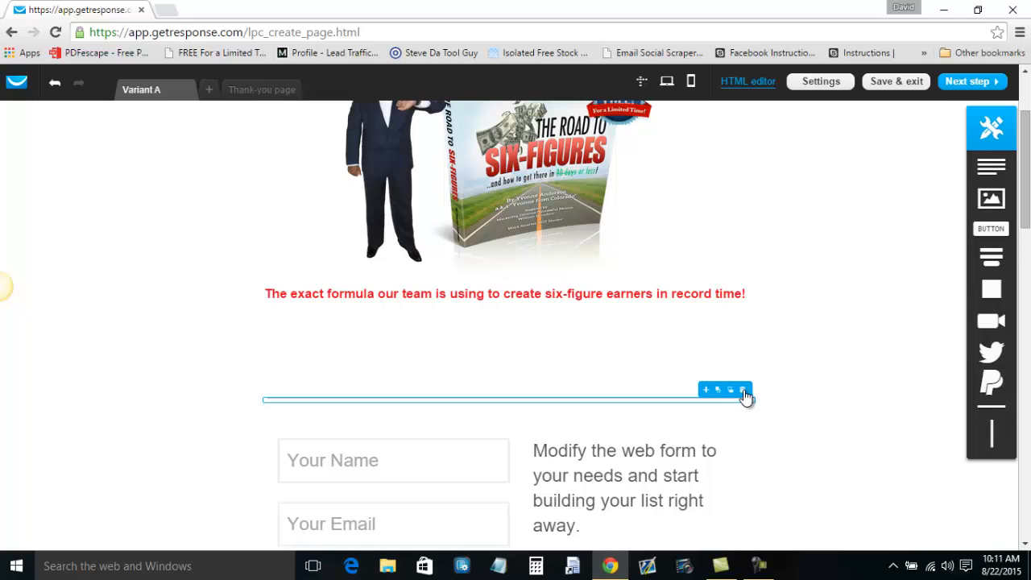
click(743, 390)
Move the sign-up form up under the tagline and make the form block smaller.
scroll(695, 408, down, 1)
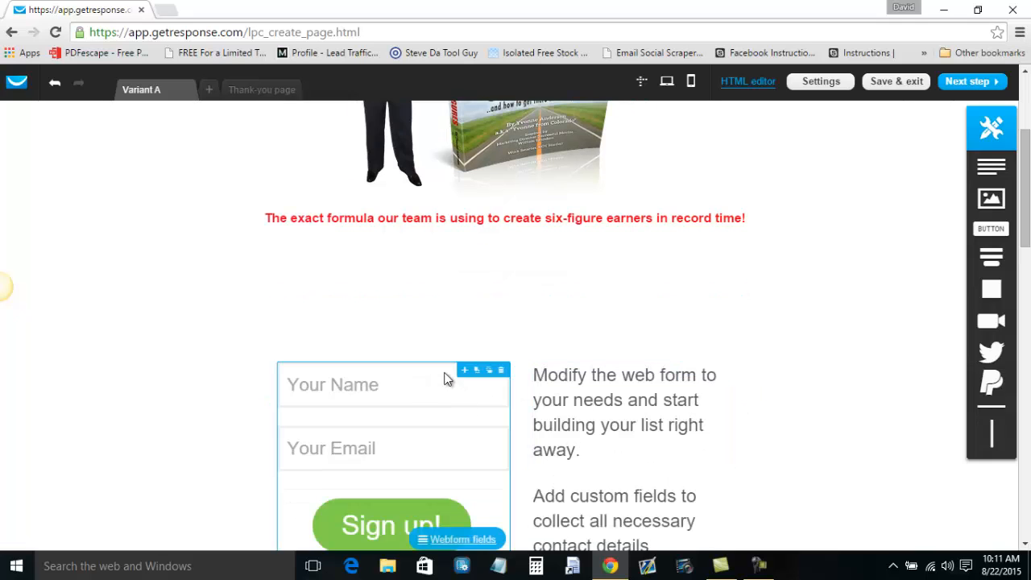
drag(440, 383, 422, 291)
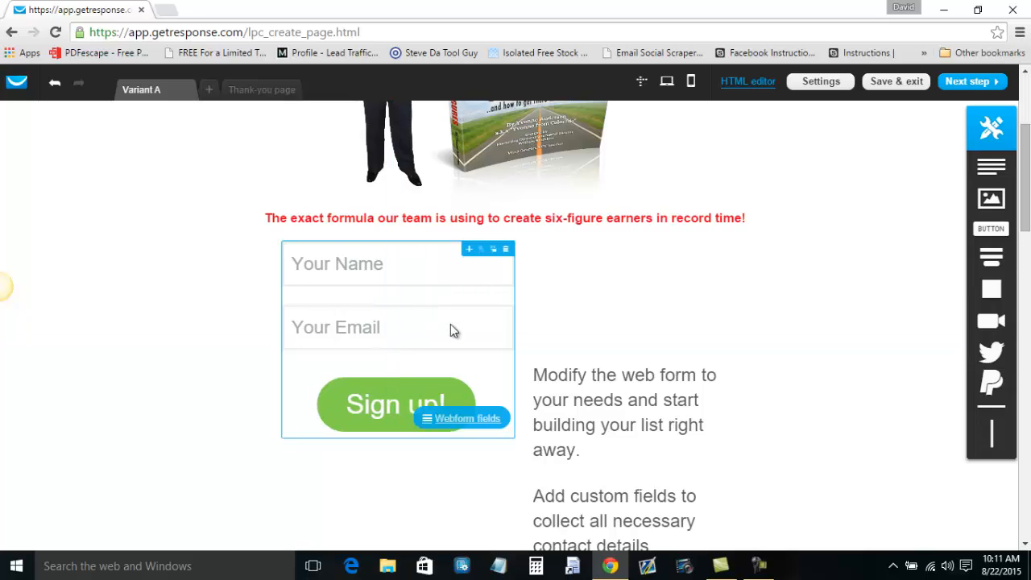
click(485, 375)
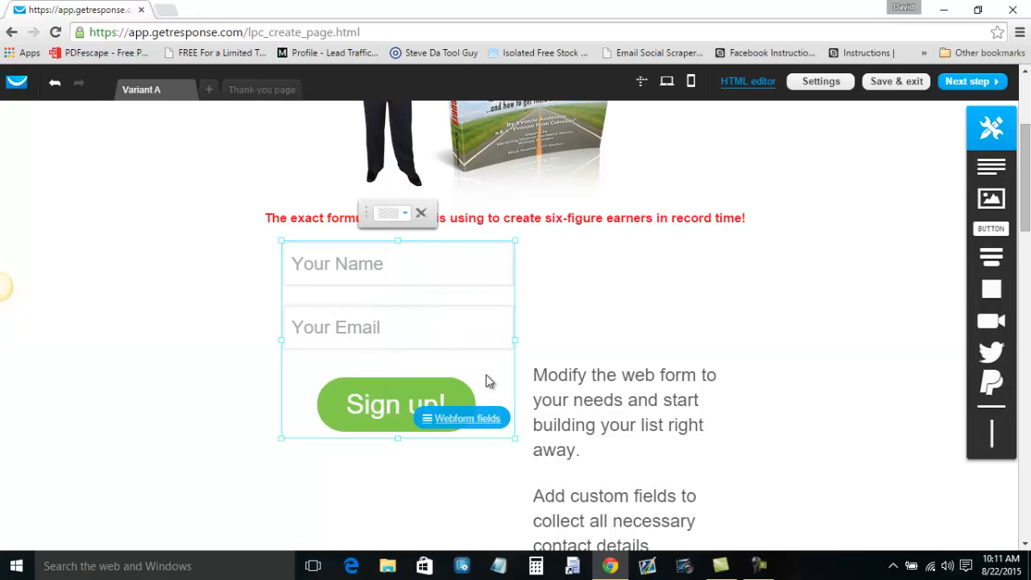
drag(495, 423, 487, 410)
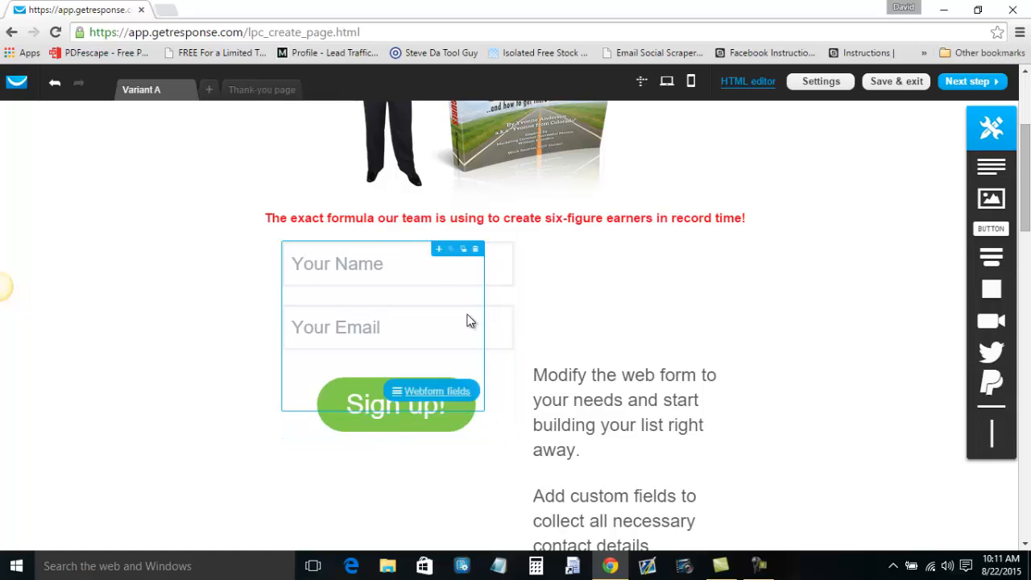
Make the Your Name and Your Email fields narrower, and move the fields and Sign up button up and left.
double_click(442, 277)
drag(511, 284, 481, 271)
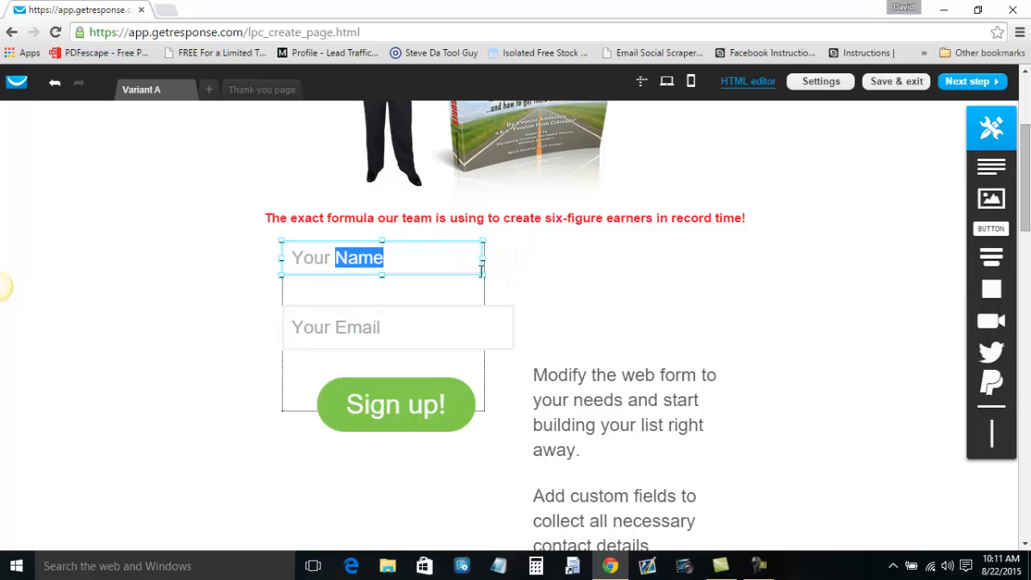
click(477, 335)
drag(509, 351, 481, 333)
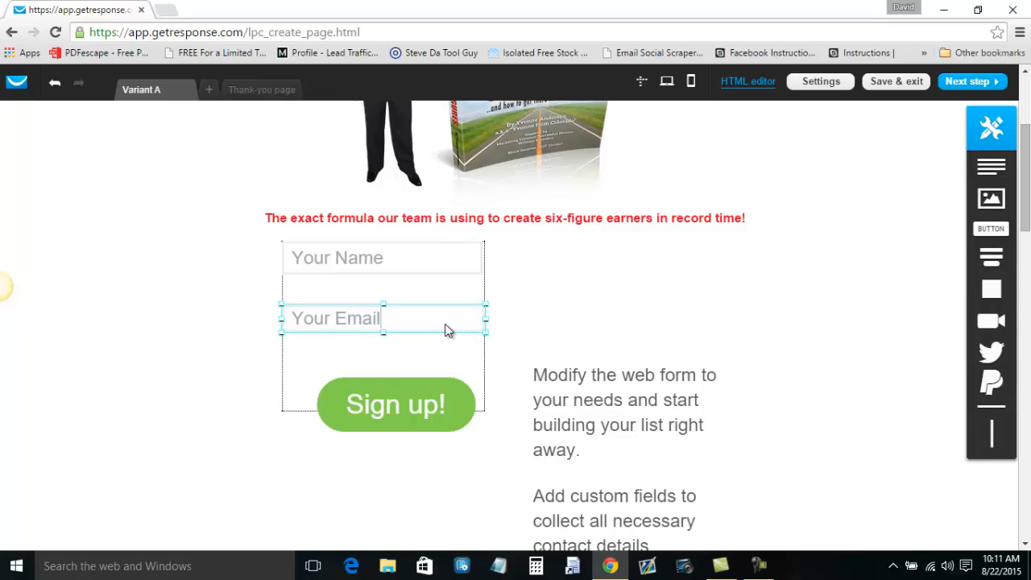
click(448, 320)
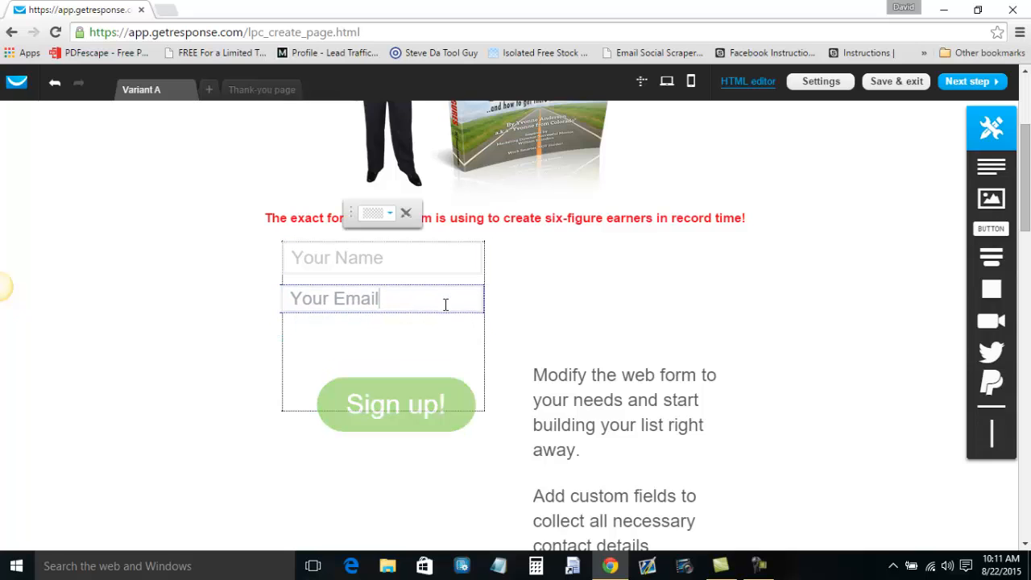
click(437, 398)
drag(436, 399, 421, 354)
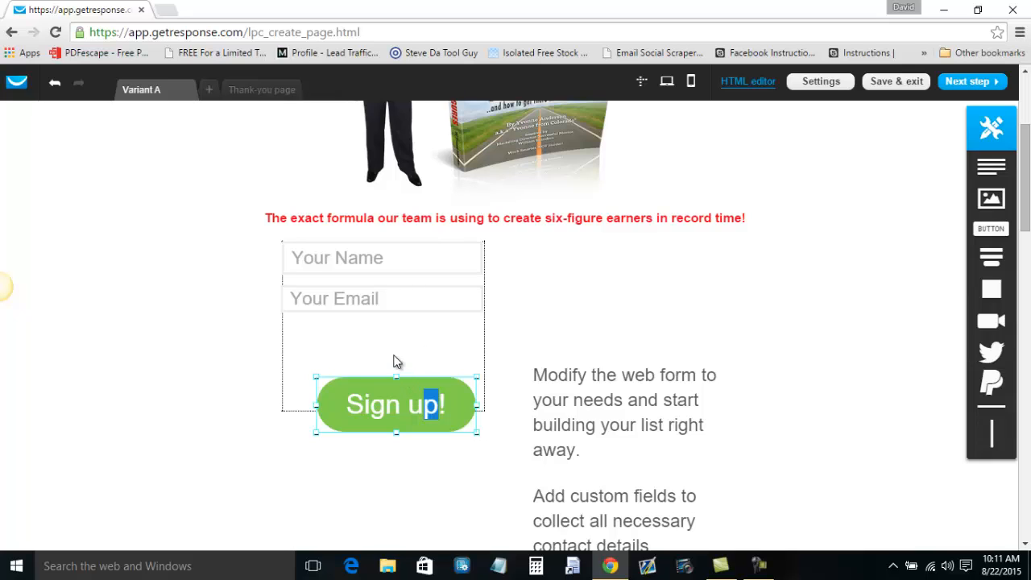
drag(372, 397, 359, 342)
click(370, 383)
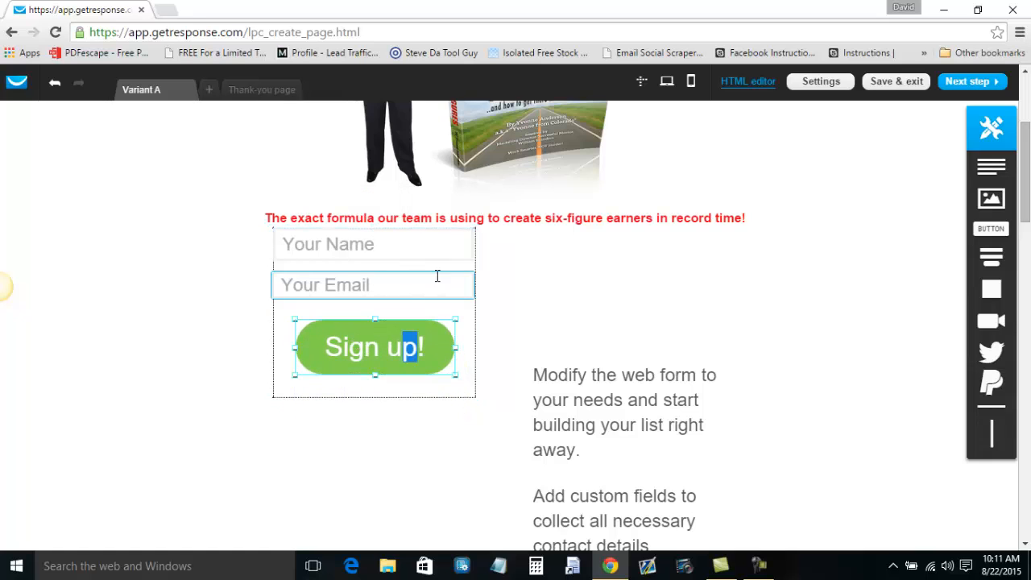
Nudge the red tagline up slightly and the sign-up form down a little, then check the layout.
click(582, 212)
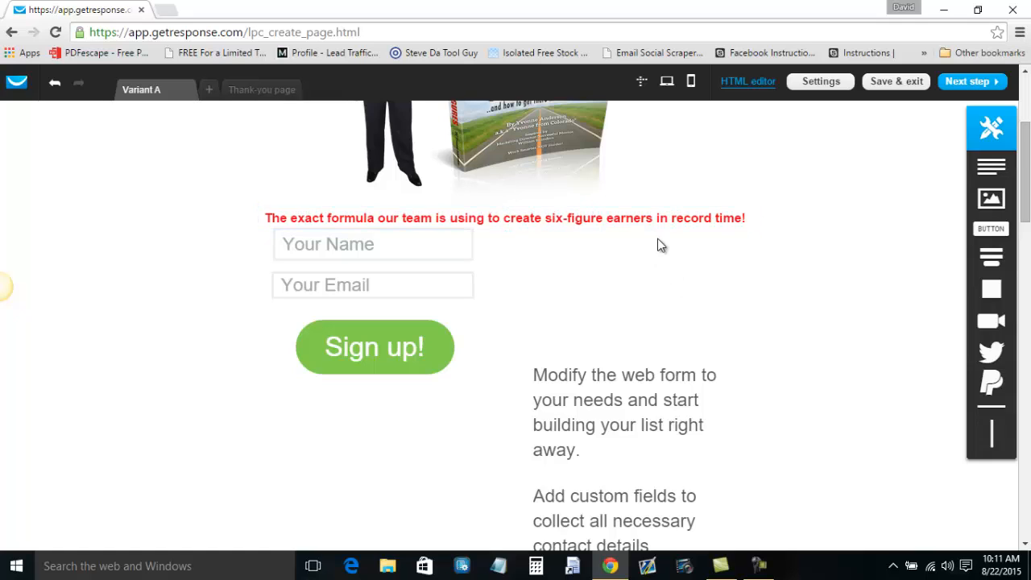
drag(658, 219, 658, 208)
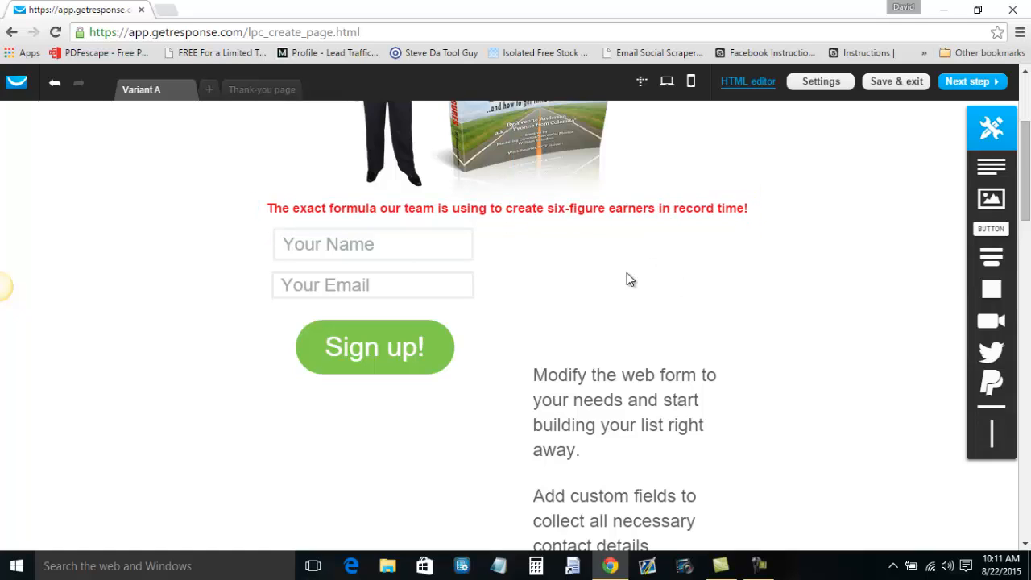
drag(401, 257, 400, 268)
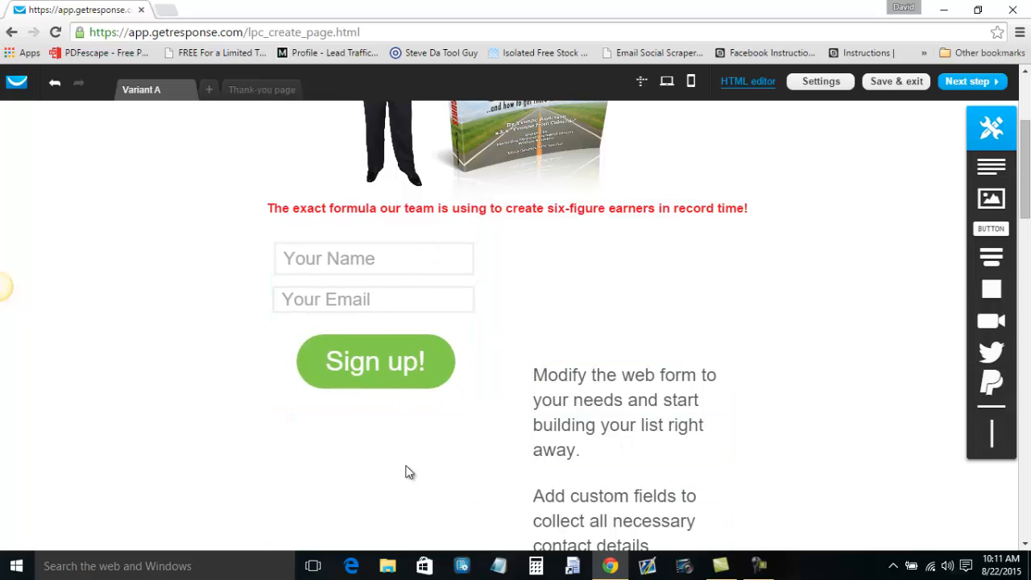
scroll(251, 459, up, 2)
scroll(258, 435, up, 1)
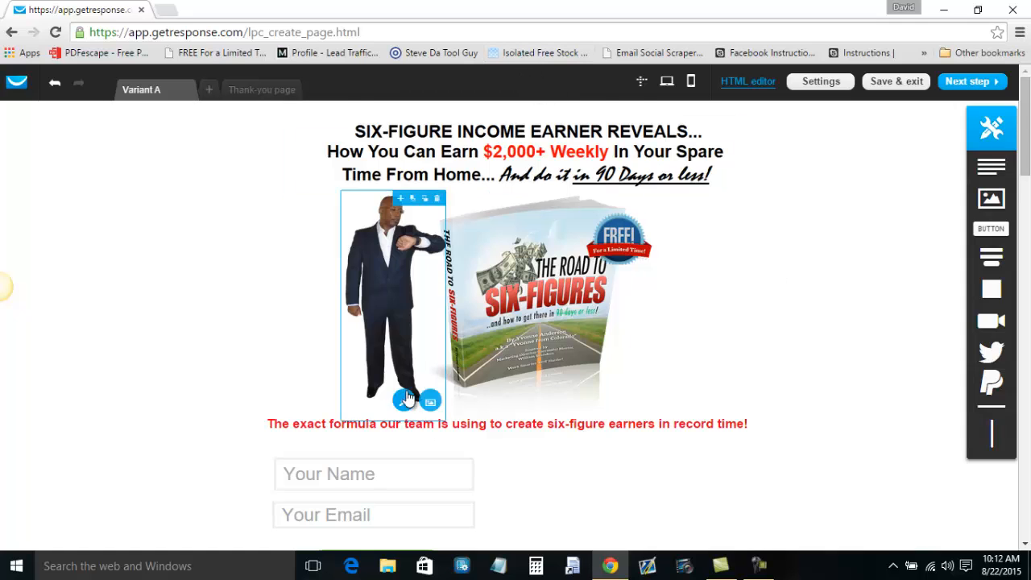
scroll(449, 396, down, 1)
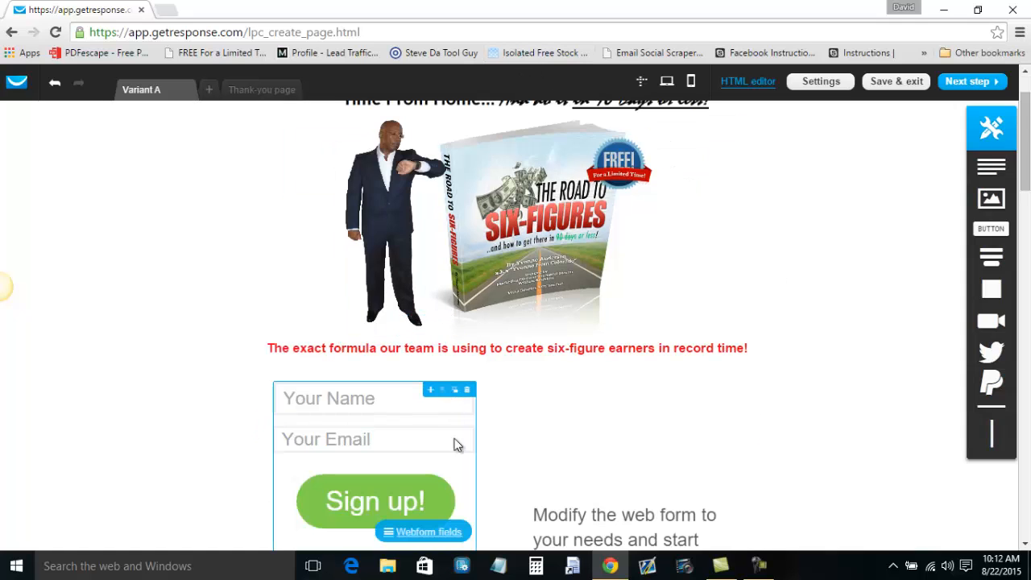
click(397, 397)
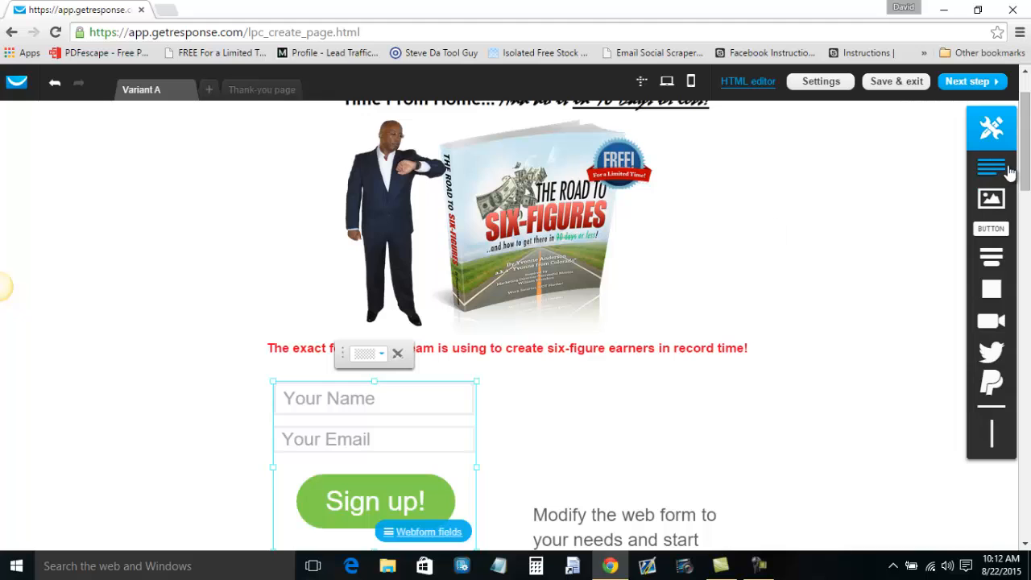
scroll(1027, 138, up, 1)
scroll(1027, 139, down, 1)
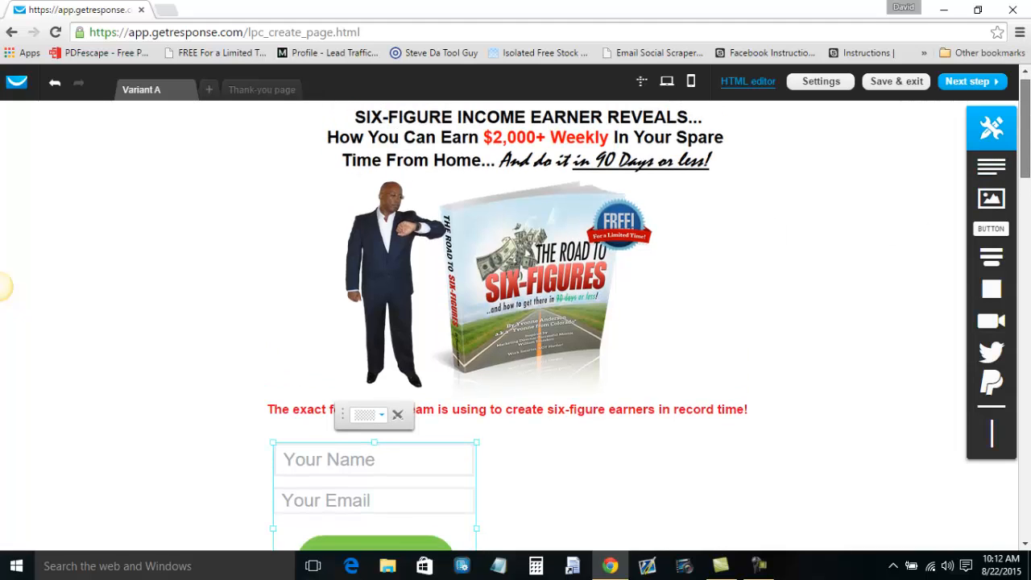
scroll(1027, 139, down, 2)
scroll(1027, 166, down, 1)
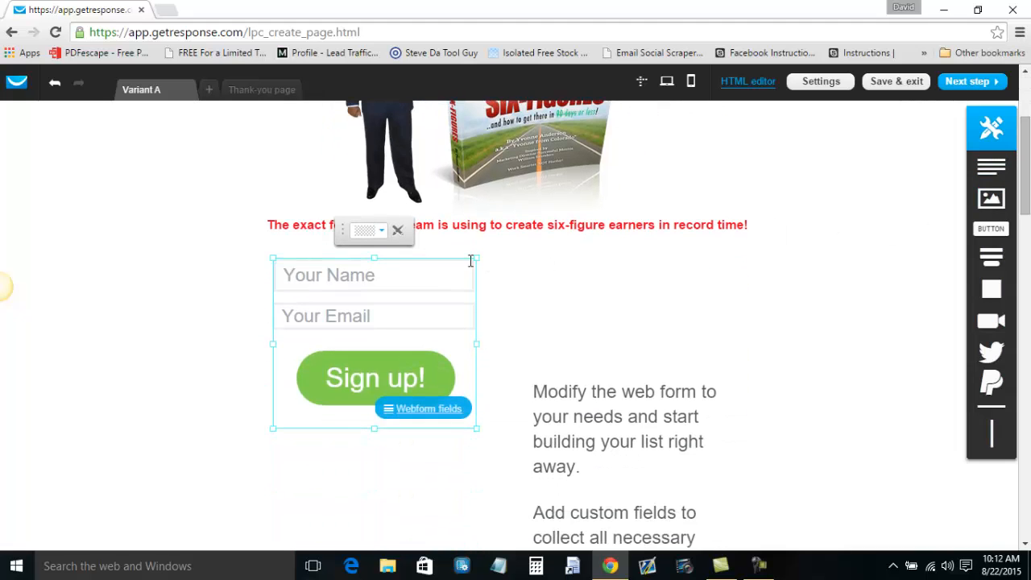
click(125, 401)
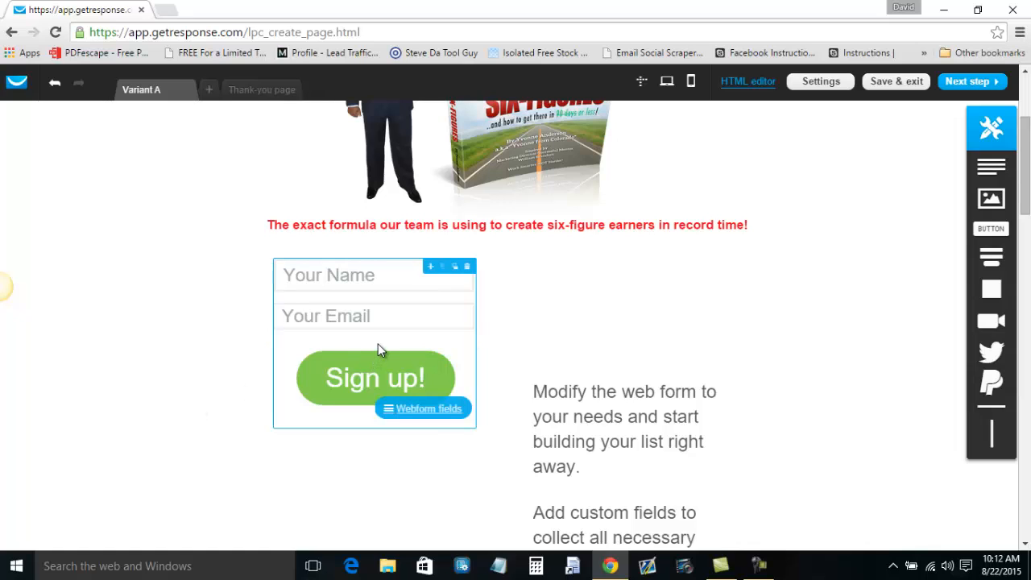
Relabel the Sign up! button 'Download Now!' and widen it to fit.
double_click(436, 372)
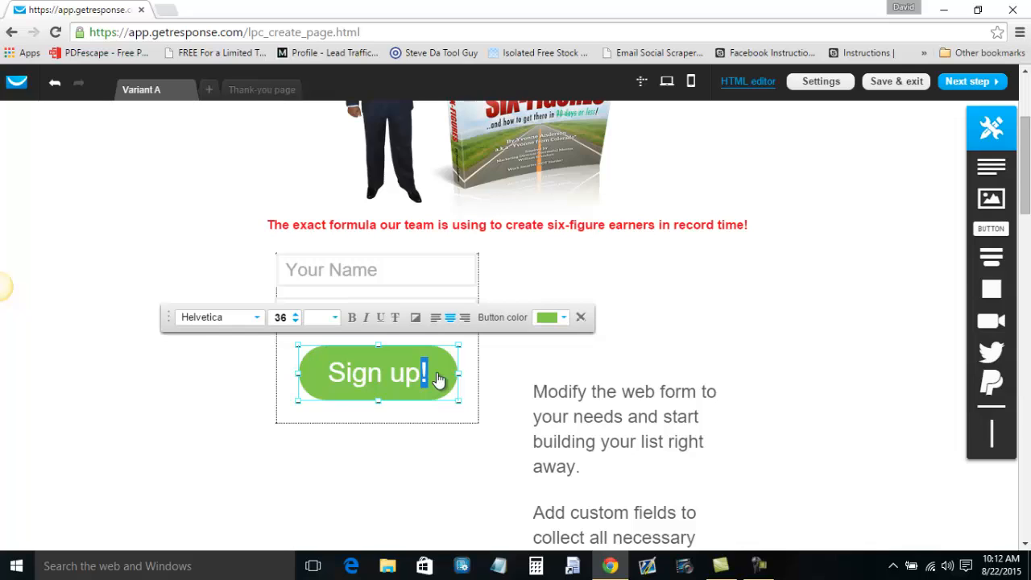
triple_click(438, 380)
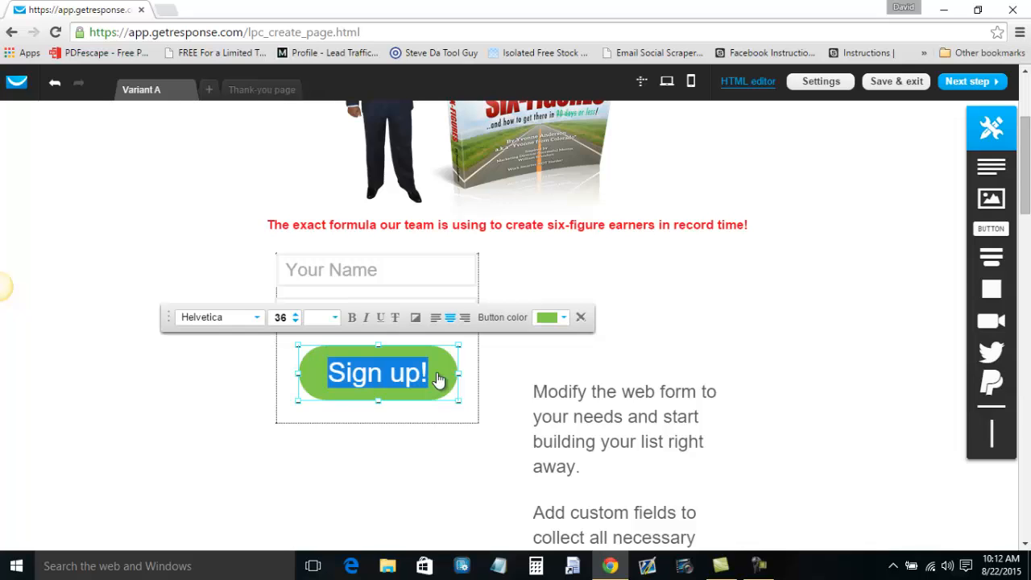
text(Download N)
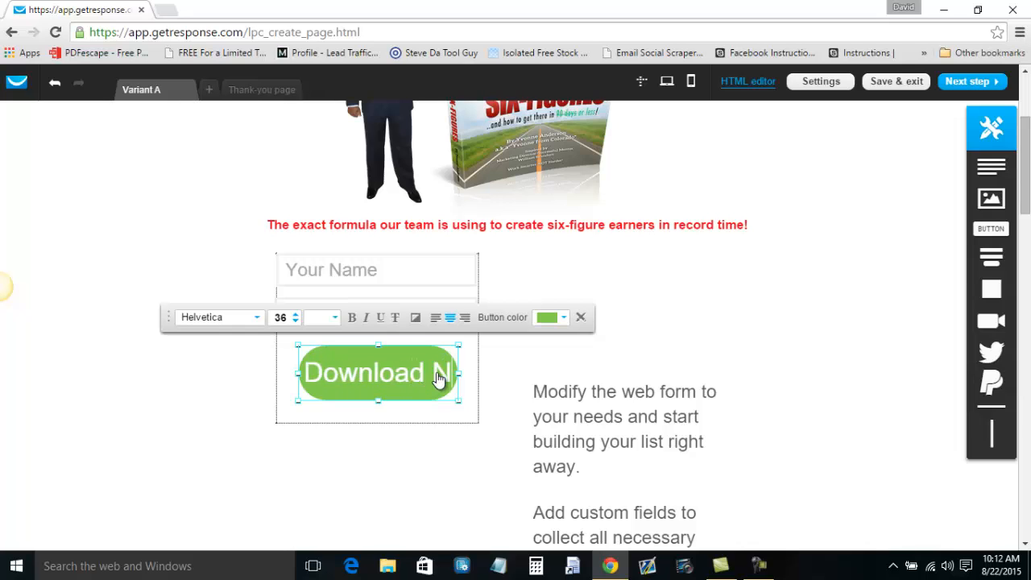
text(ow!)
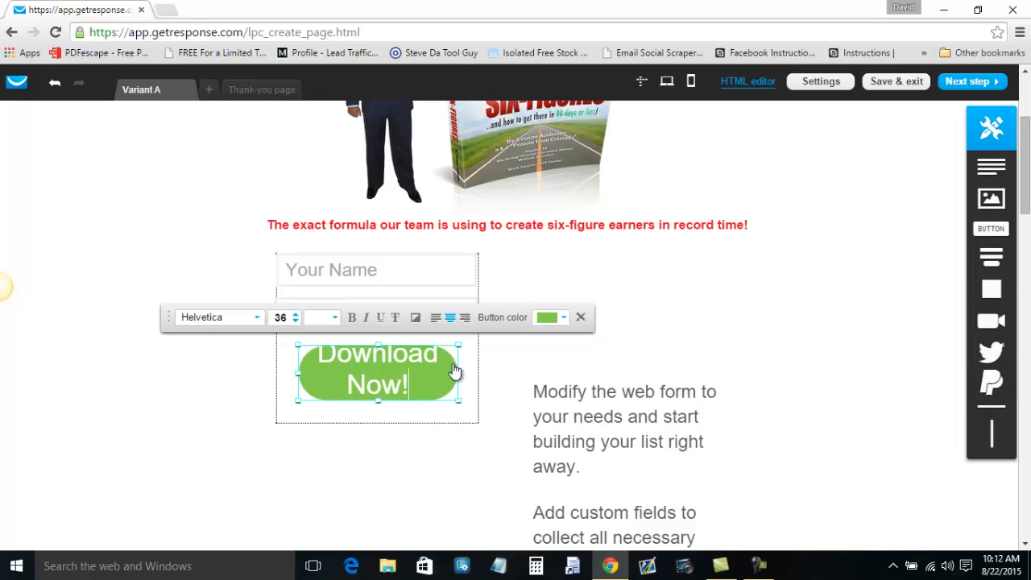
drag(458, 374, 471, 375)
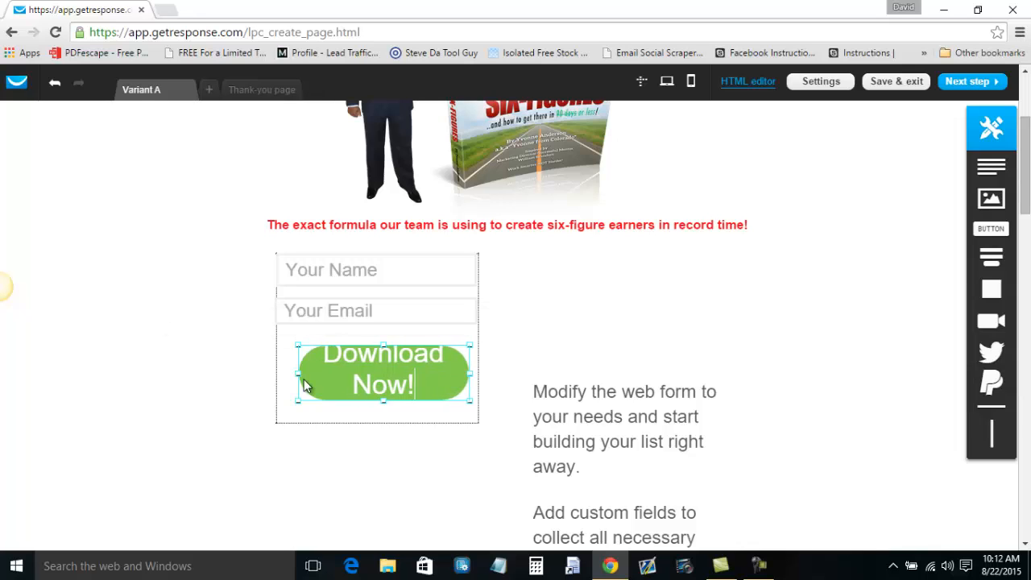
Make the Download Now! label bold at font size 25 so it fits on one line.
click(382, 379)
triple_click(381, 378)
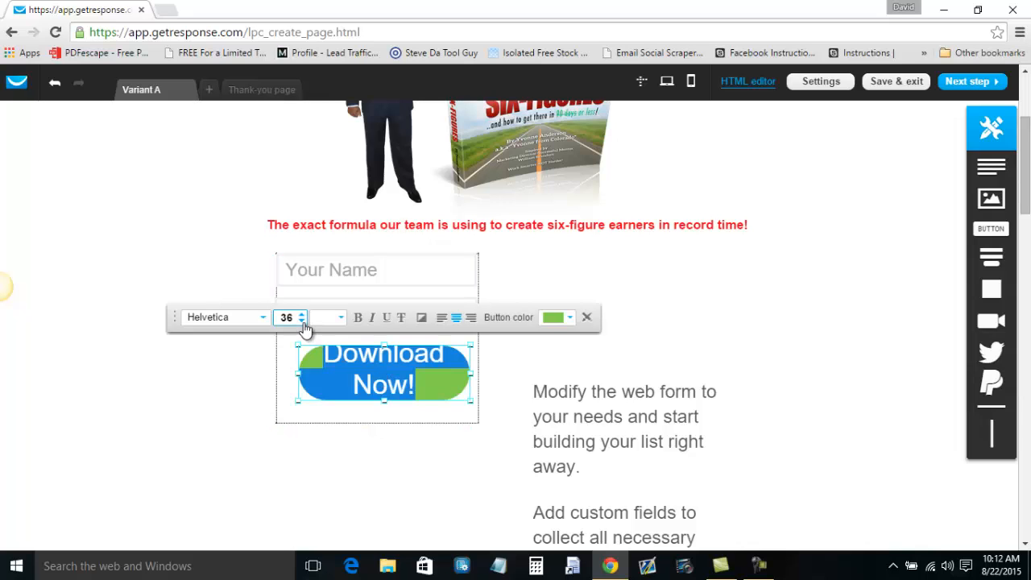
click(303, 321)
click(303, 320)
click(302, 320)
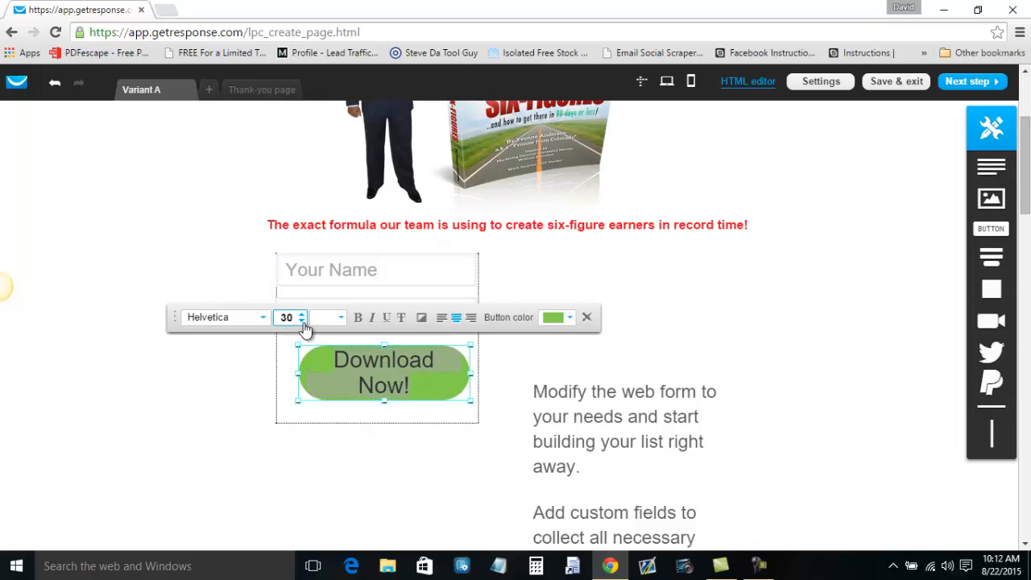
click(303, 321)
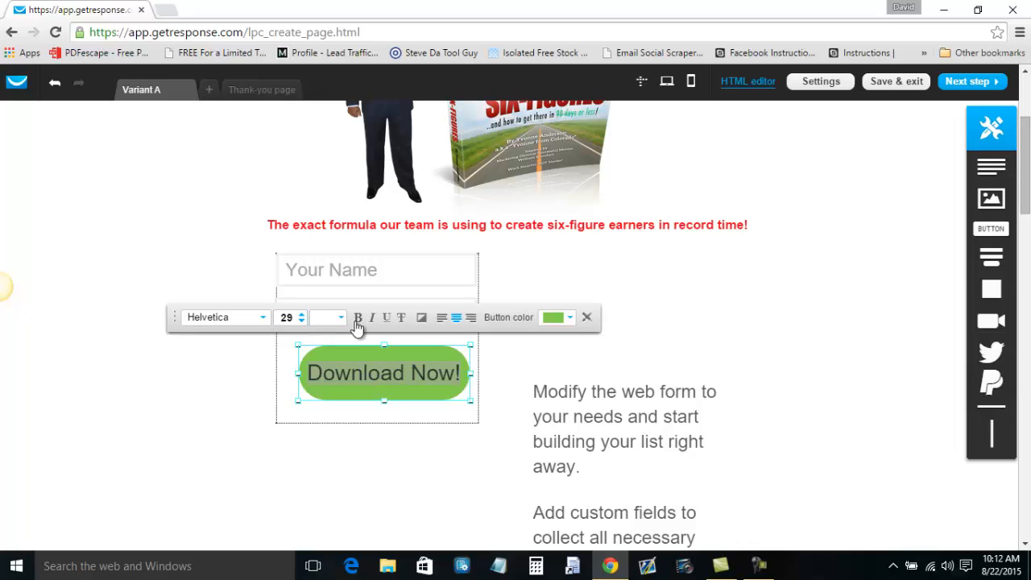
click(357, 321)
click(303, 320)
click(303, 321)
click(303, 321)
click(303, 320)
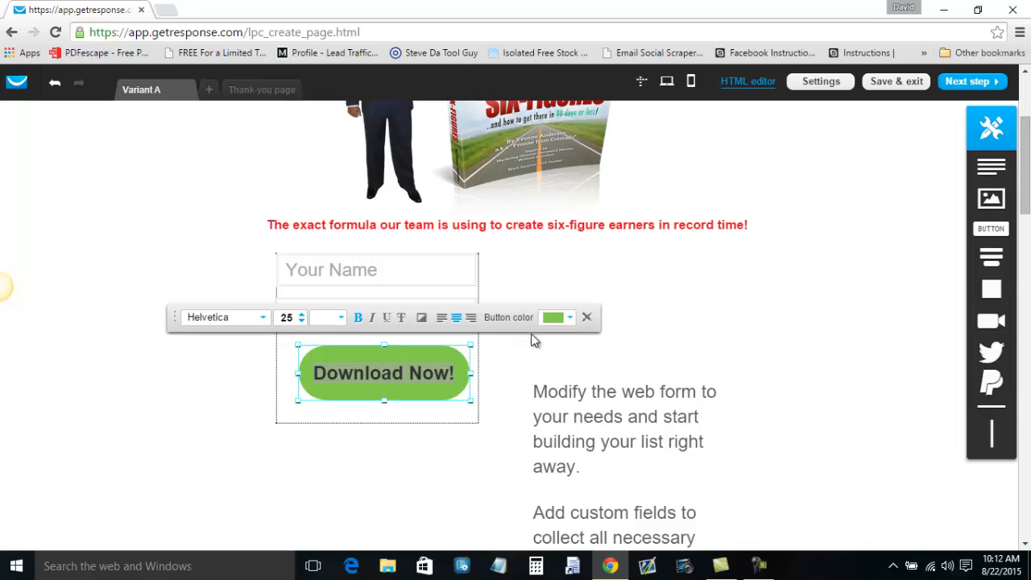
triple_click(433, 356)
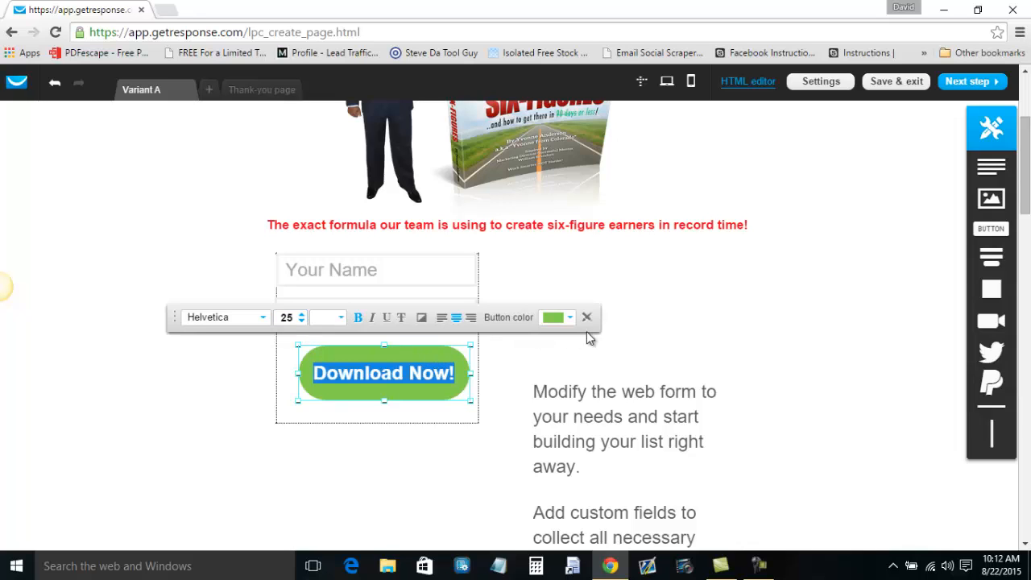
Try purple, magenta and red, then set the Download Now! button to dark green #1A6106.
click(564, 319)
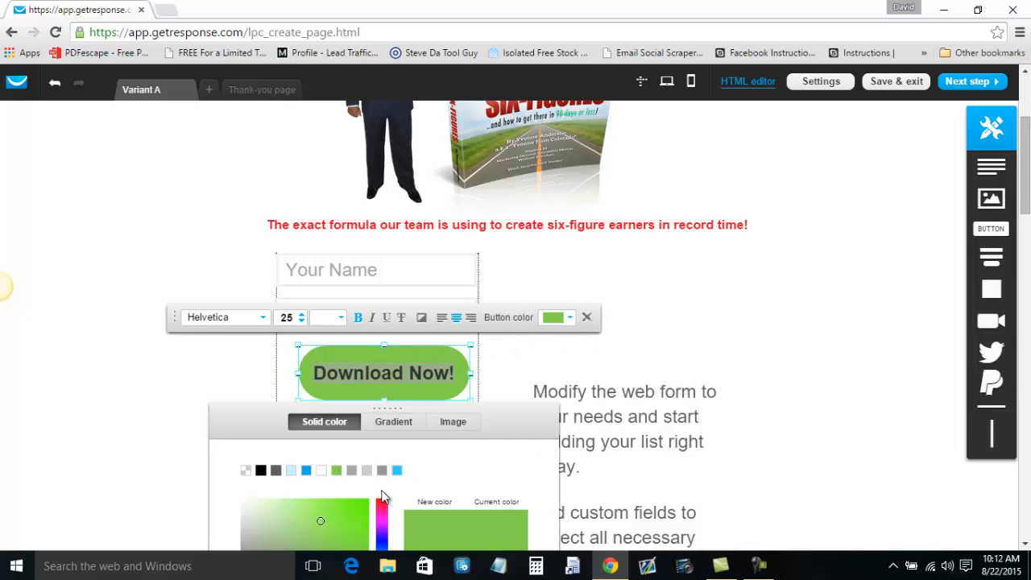
scroll(475, 456, down, 1)
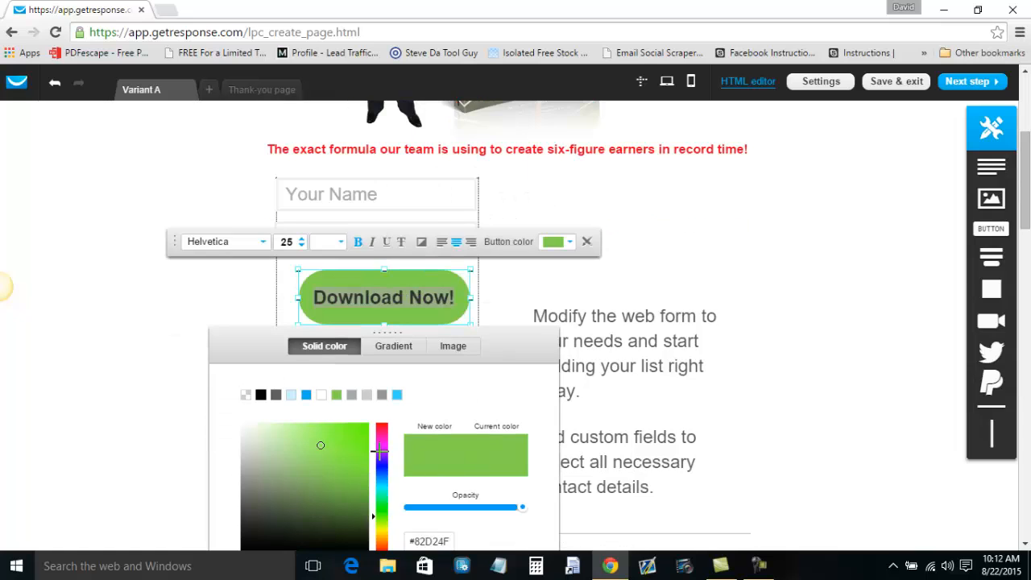
scroll(379, 452, down, 1)
click(356, 431)
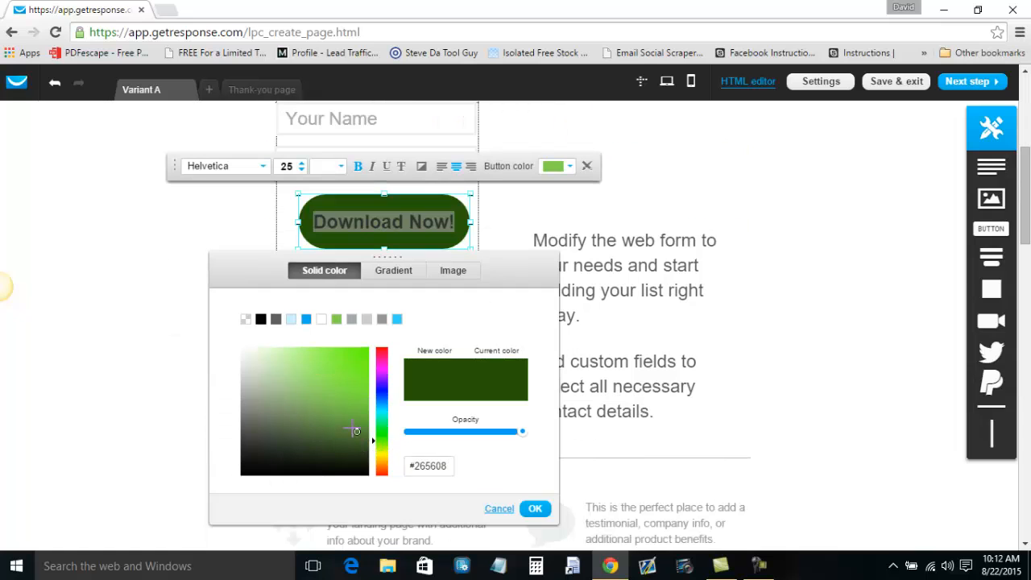
click(356, 410)
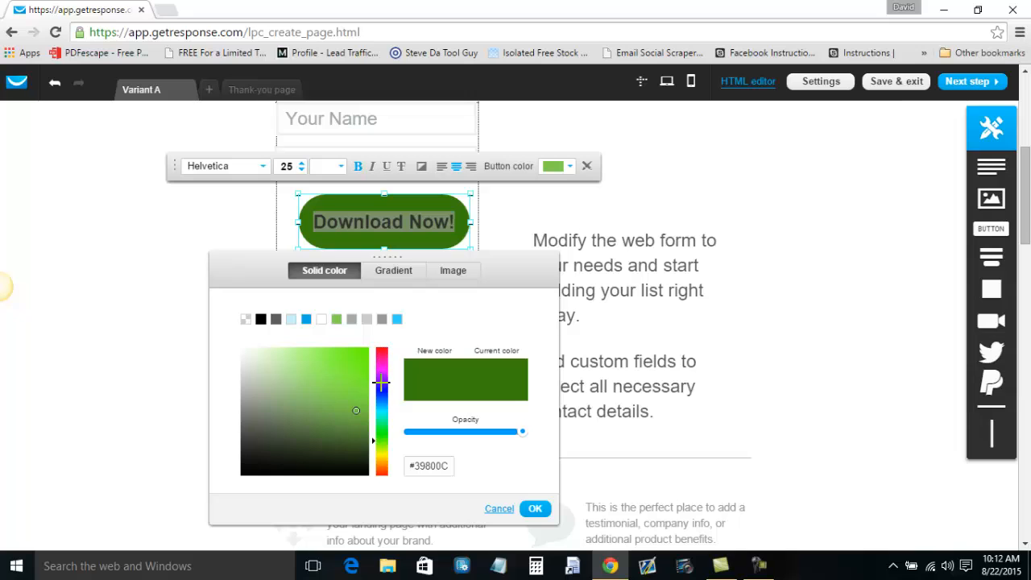
click(382, 382)
click(382, 356)
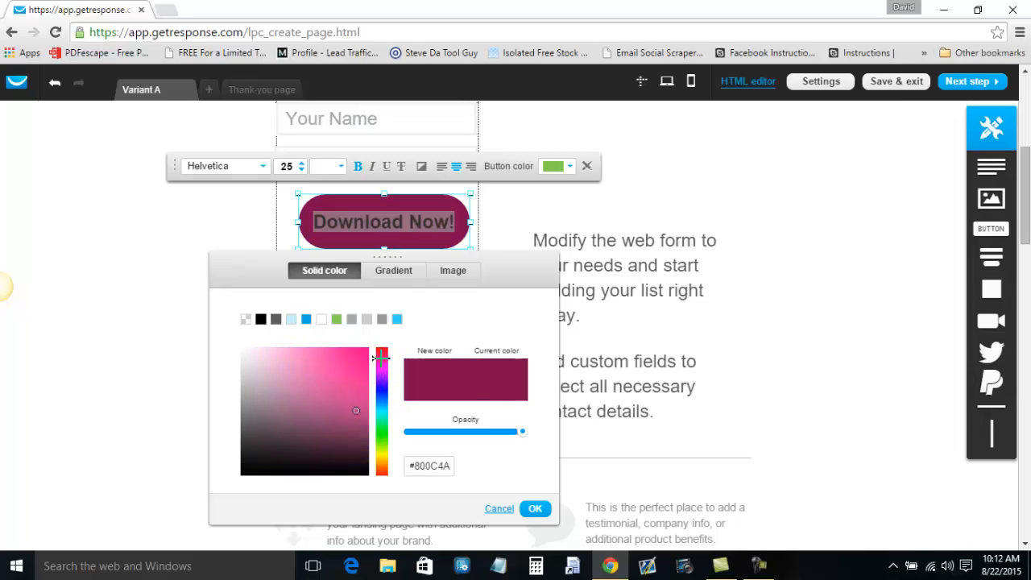
click(383, 348)
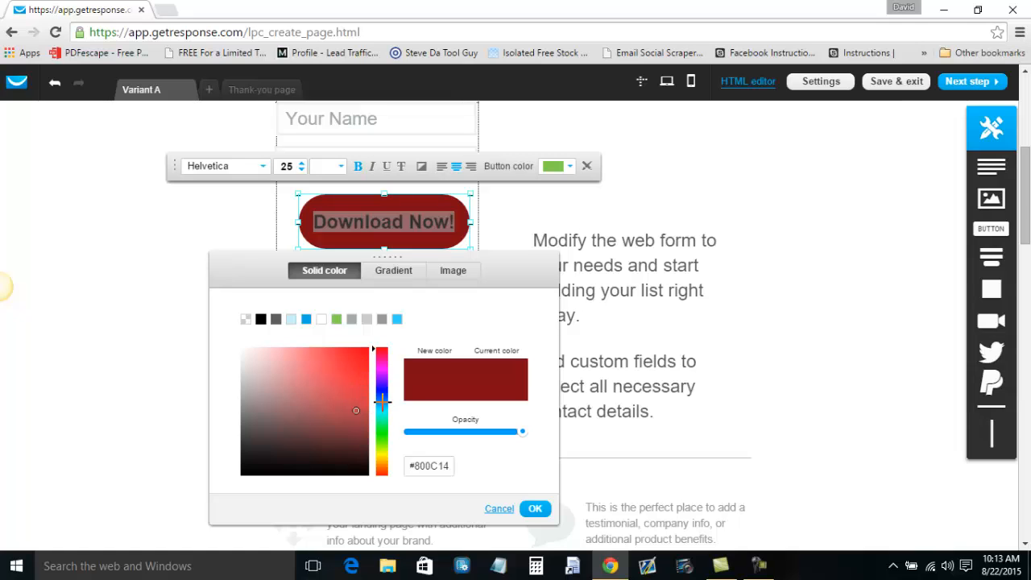
click(382, 435)
click(356, 424)
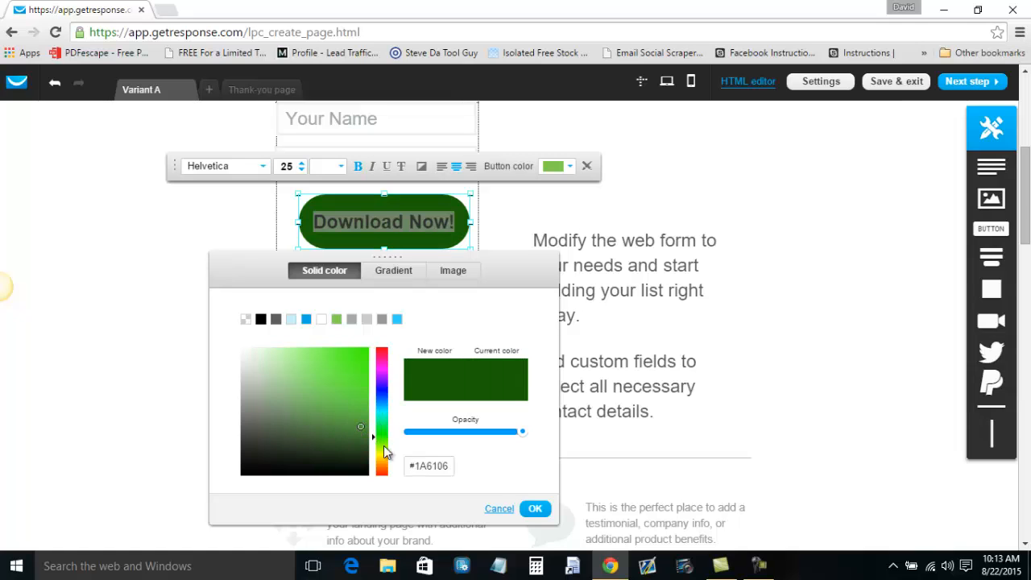
click(535, 508)
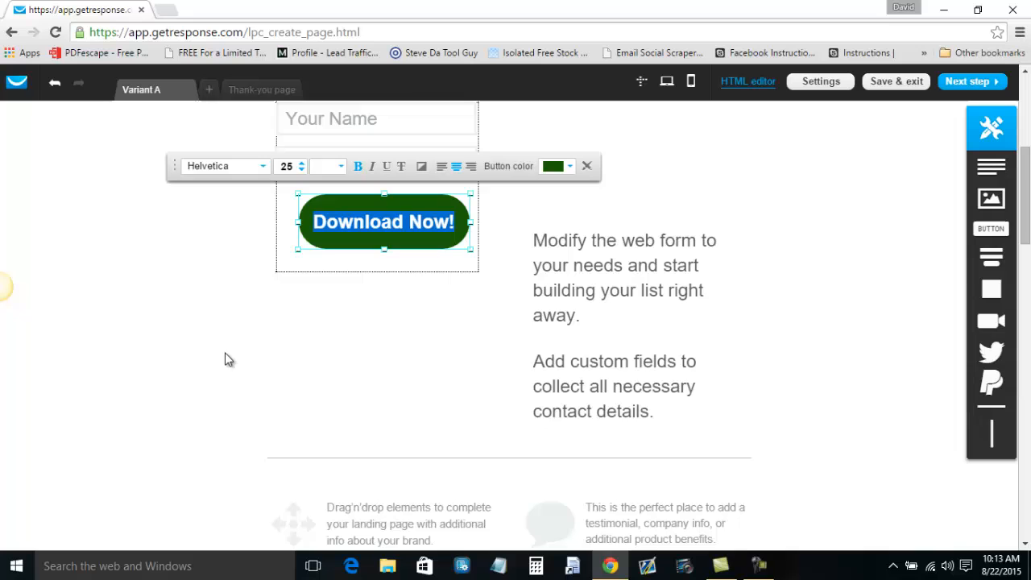
click(90, 322)
scroll(121, 326, up, 1)
Shift the web form slightly up and left and review the Download Now button.
scroll(140, 337, up, 2)
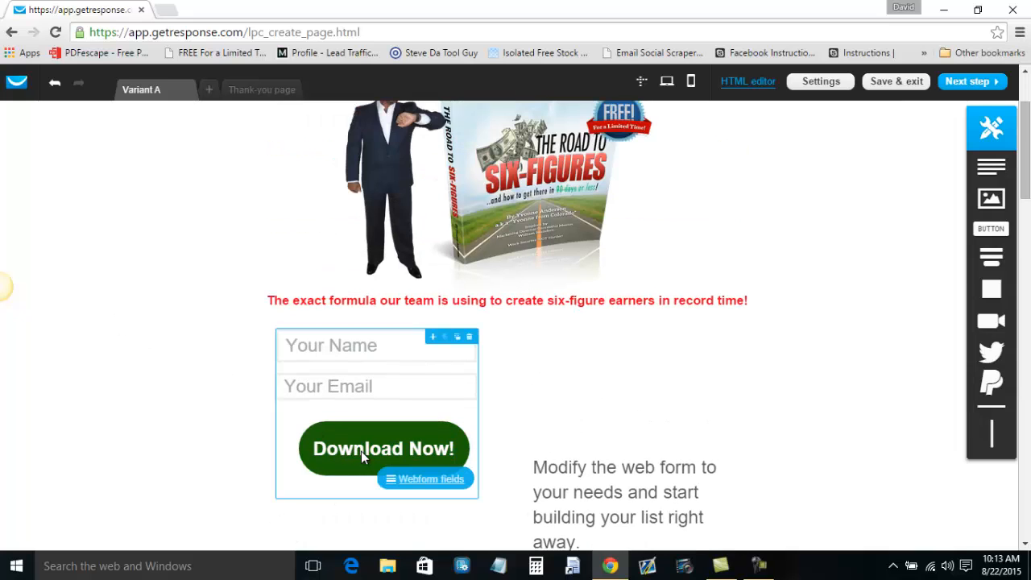
drag(361, 451, 351, 441)
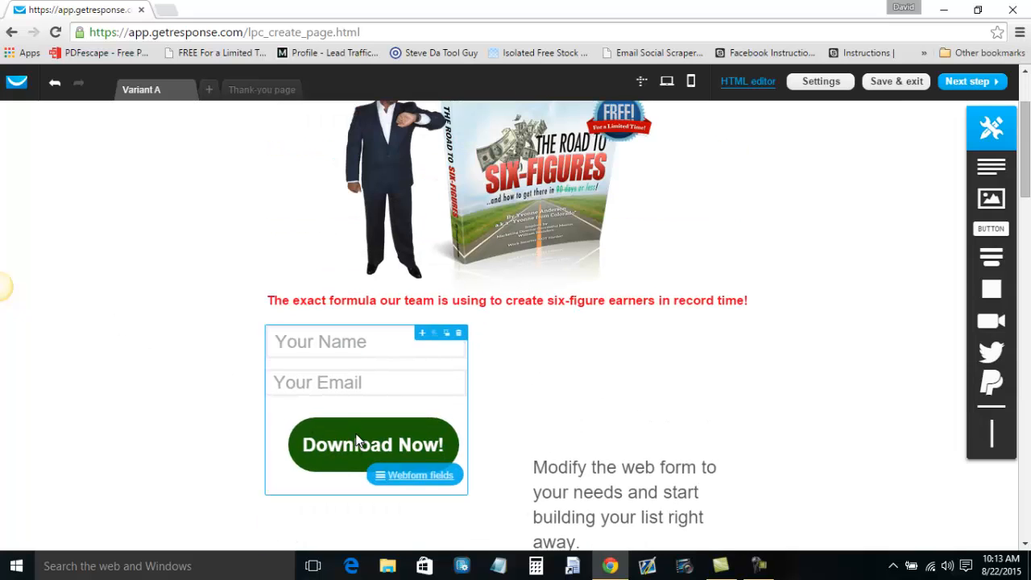
click(356, 435)
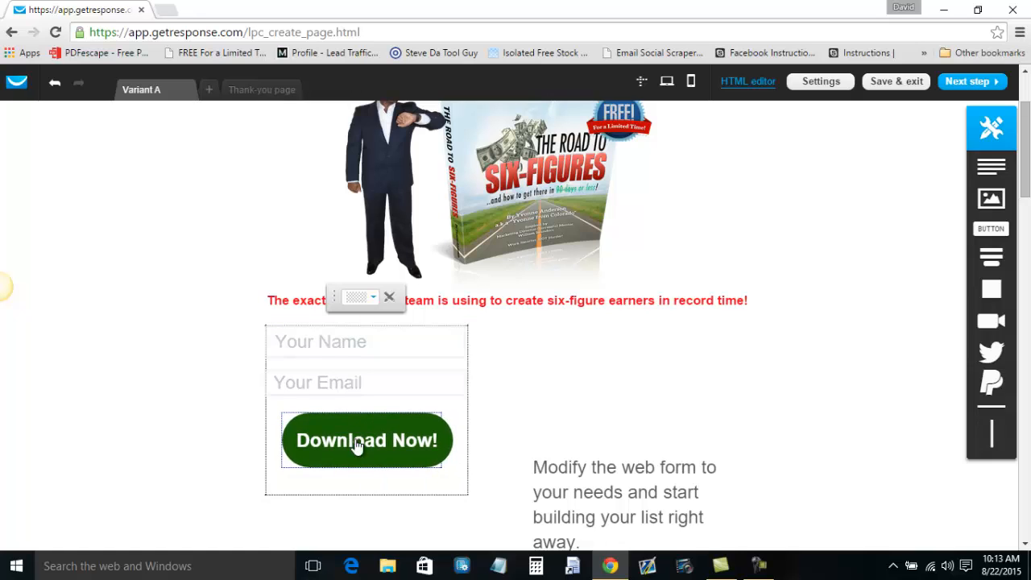
click(433, 467)
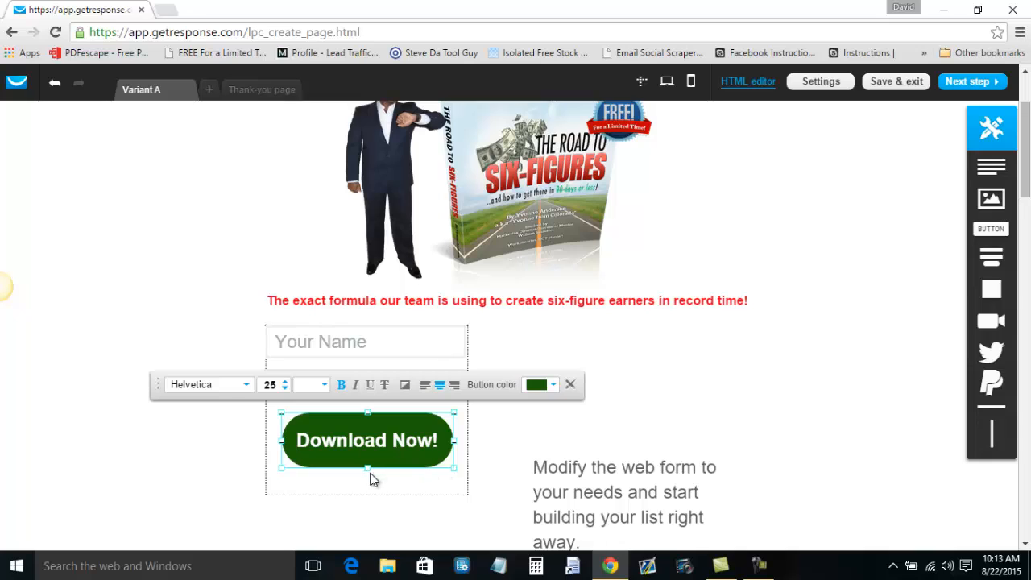
click(679, 387)
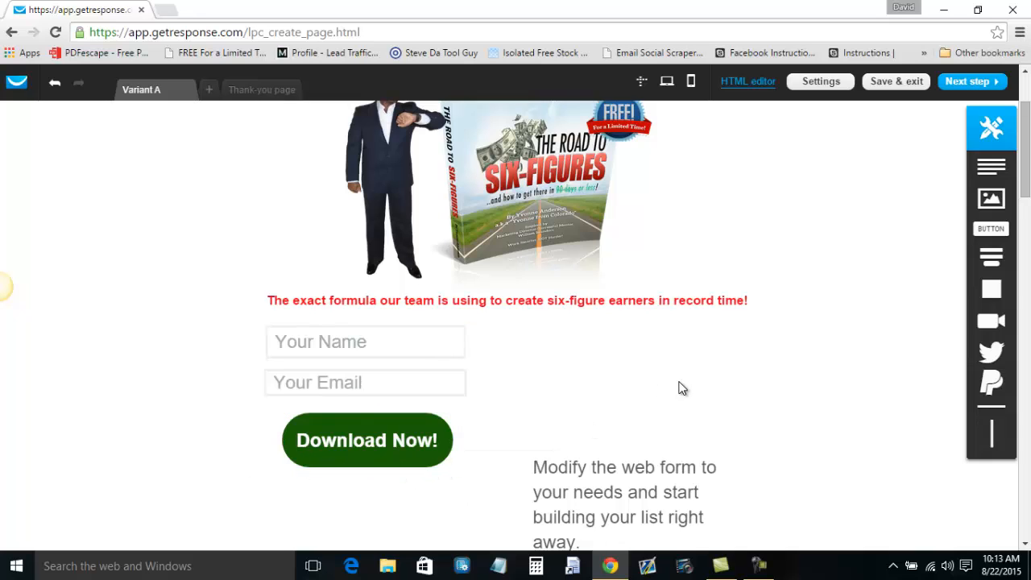
Change the field placeholders from Your Name and Your Email to 'First Name' and 'Best Email'.
double_click(343, 348)
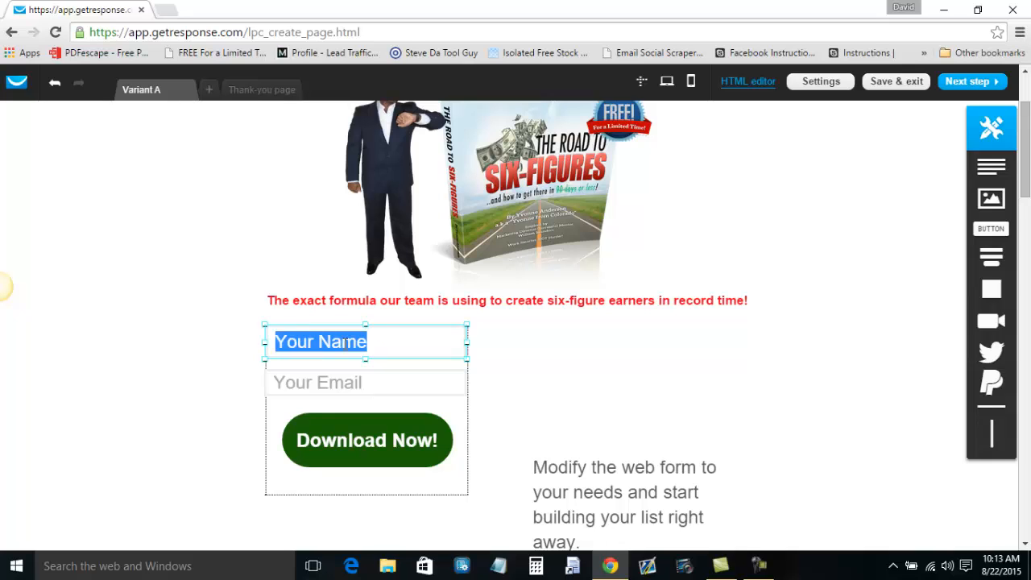
text(First Nam)
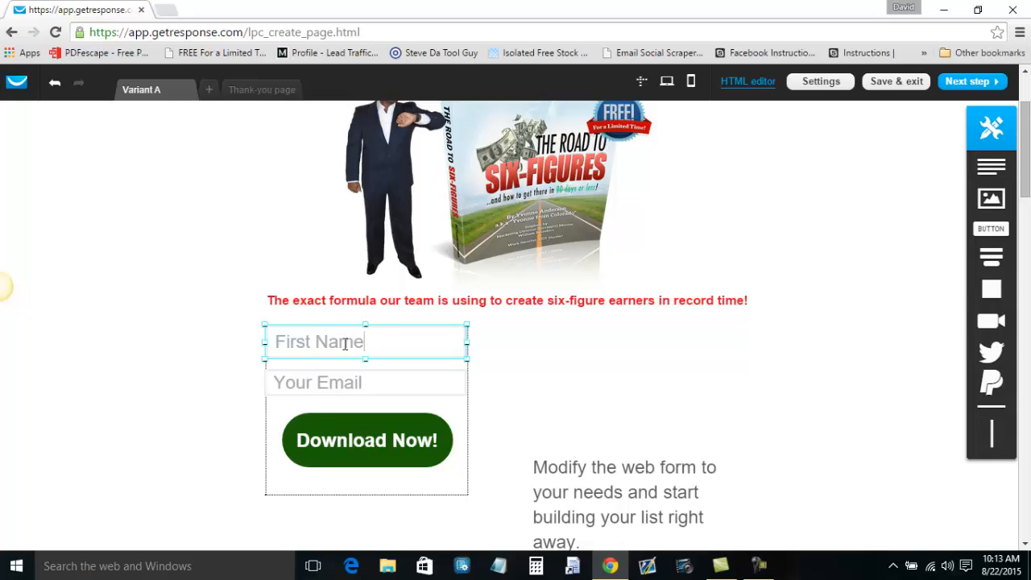
mouse_move(317, 382)
mouse_down()
mouse_move(279, 379)
mouse_move(338, 382)
mouse_move(319, 382)
mouse_up()
double_click(319, 382)
click(319, 382)
key(BackSpace)
key(BackSpace)
key(BackSpace)
key(BackSpace)
key(BackSpace)
text(Best)
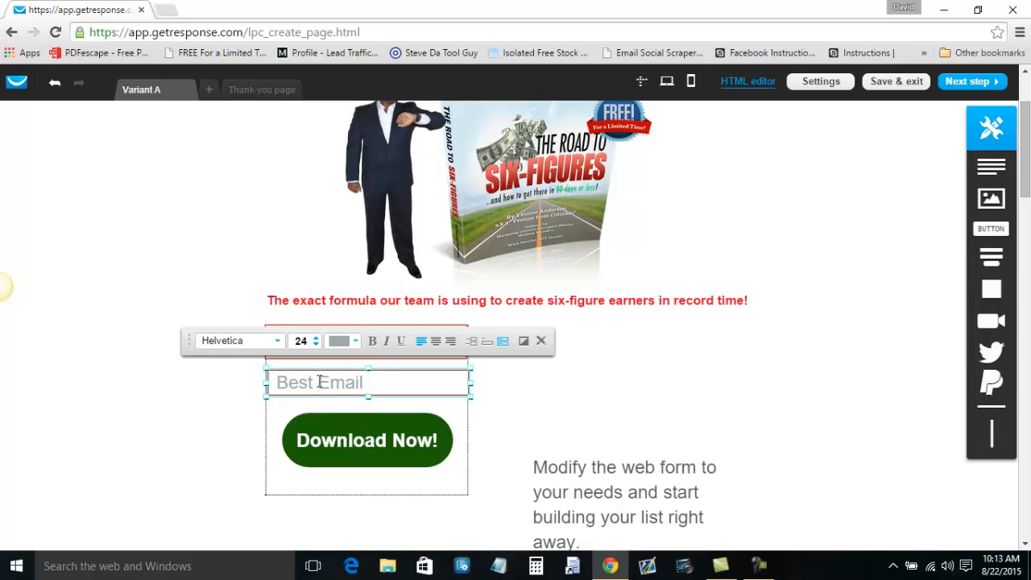
Delete the Modify the web form, Add custom fields, testimonial and Drag'n'drop text blocks plus the arrows and speech bubble icons.
click(688, 453)
scroll(689, 439, up, 2)
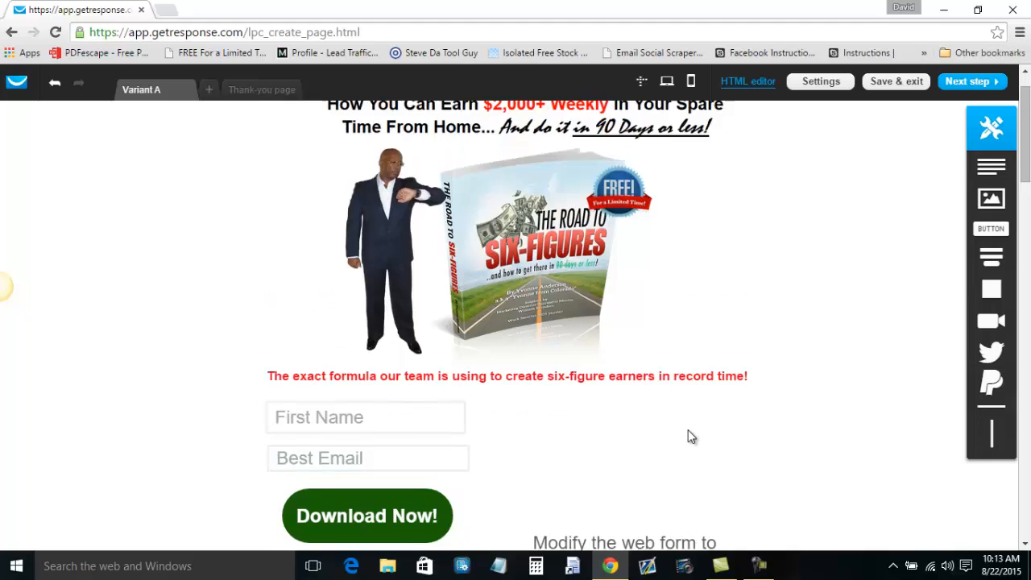
scroll(693, 435, down, 3)
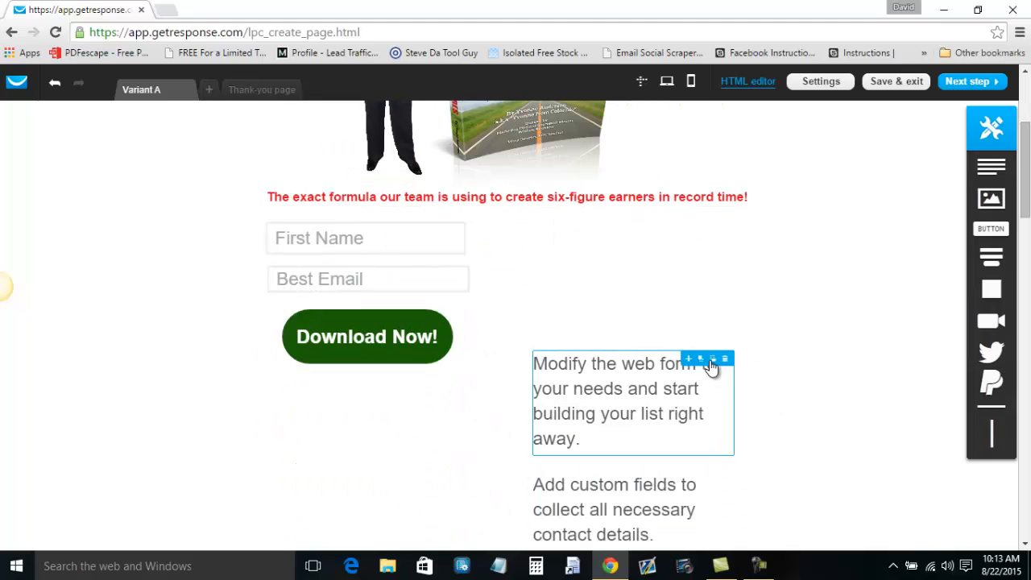
click(725, 361)
scroll(709, 435, down, 1)
click(728, 405)
scroll(733, 427, down, 1)
scroll(734, 443, down, 2)
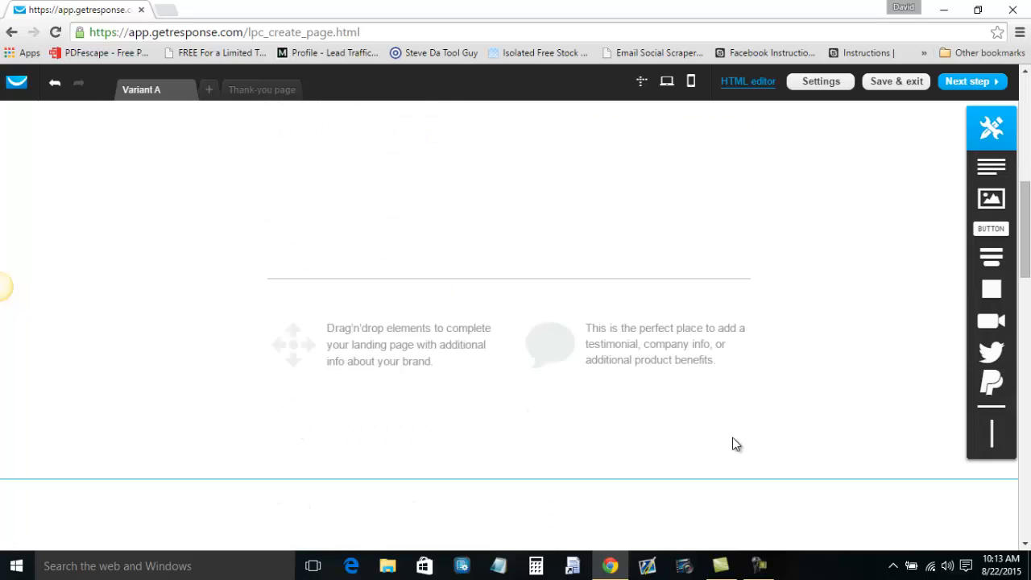
click(754, 331)
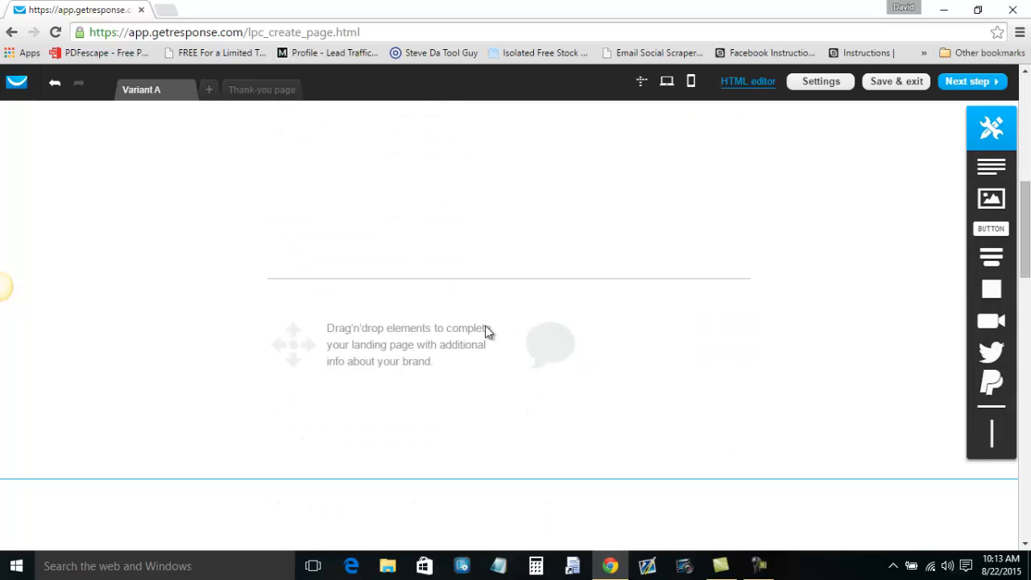
click(497, 328)
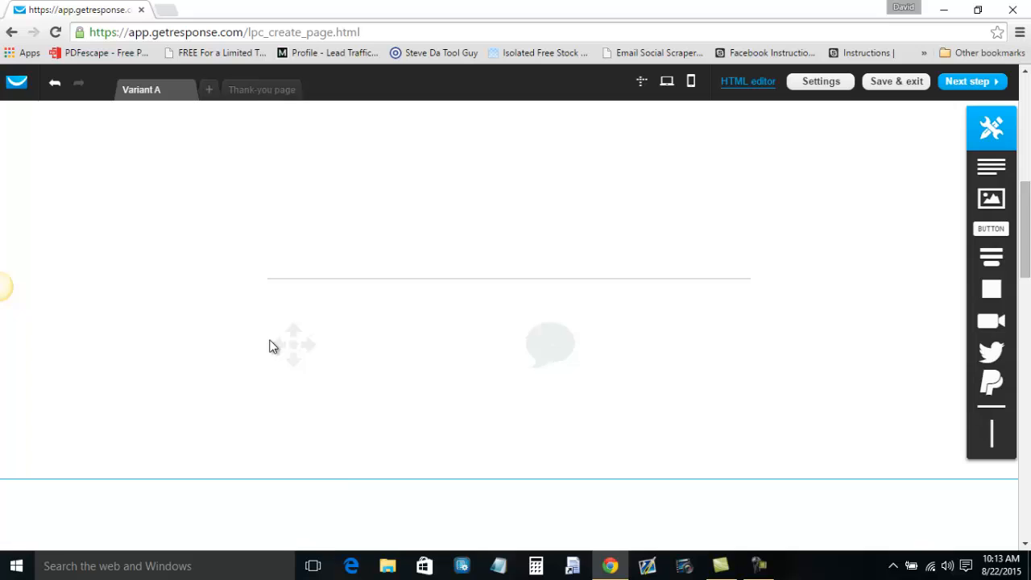
click(308, 316)
click(569, 314)
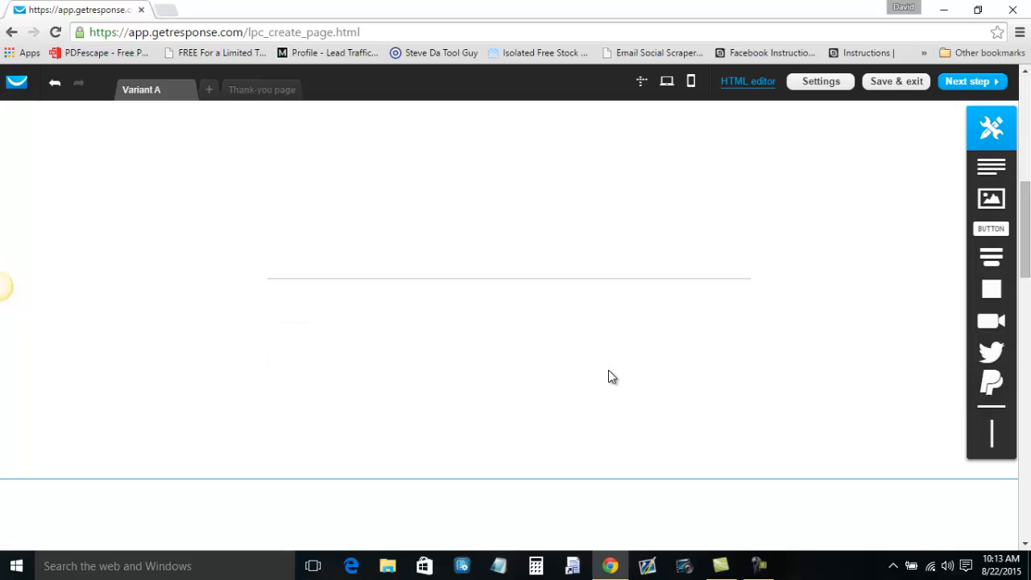
Drag the remaining divider line up toward the form.
scroll(613, 357, up, 1)
scroll(609, 346, up, 1)
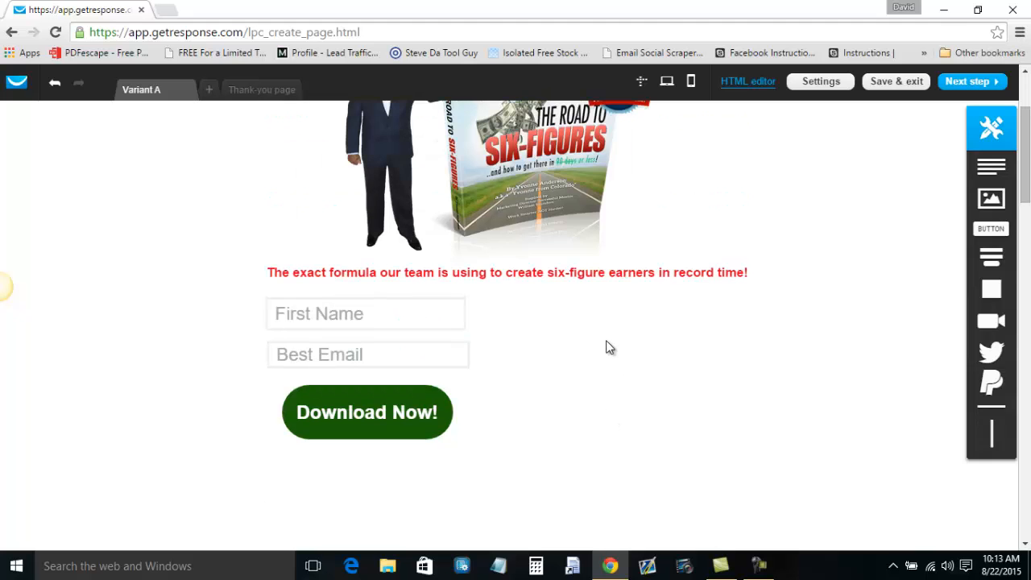
scroll(609, 347, down, 2)
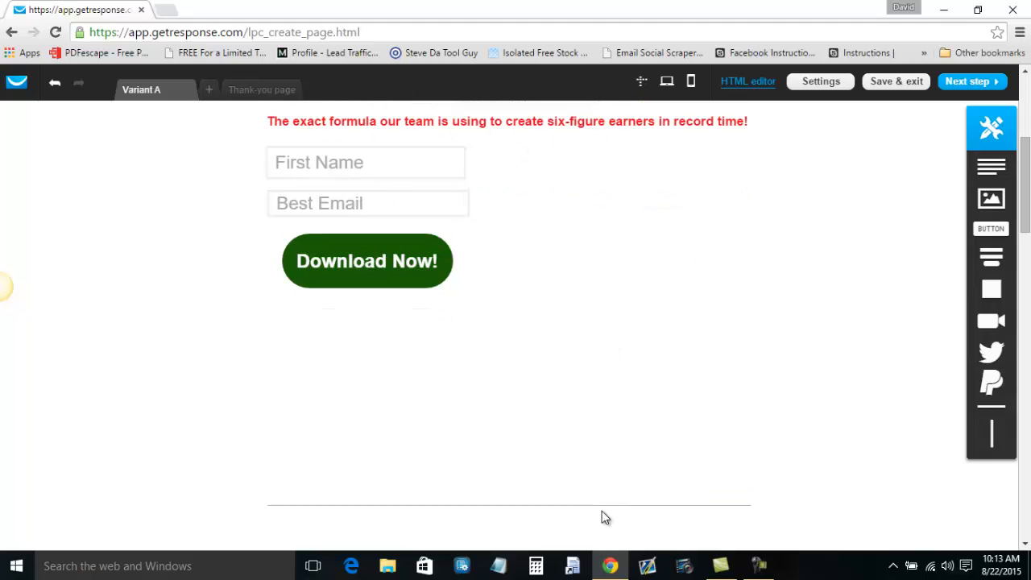
drag(602, 507, 405, 315)
drag(523, 516, 467, 481)
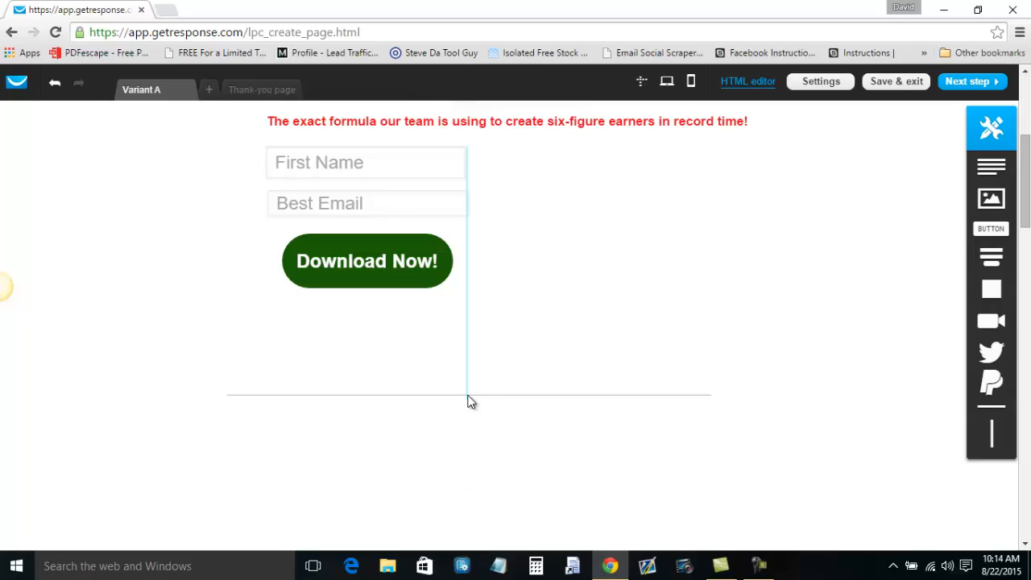
drag(469, 355, 472, 365)
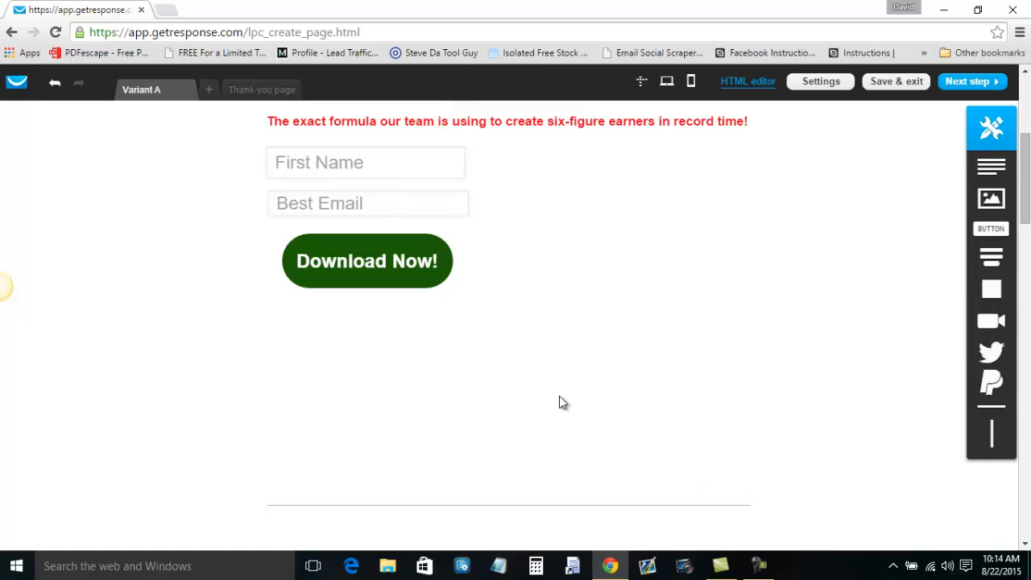
click(525, 350)
Shorten the divider to the form's width, place it under the button, and add a text block below it.
drag(610, 355, 458, 352)
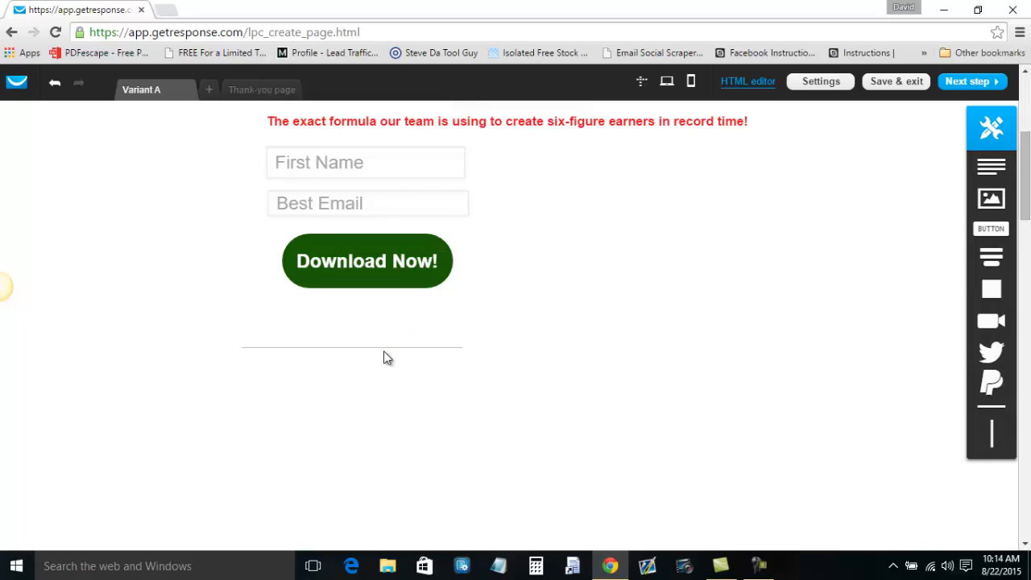
drag(377, 351, 383, 309)
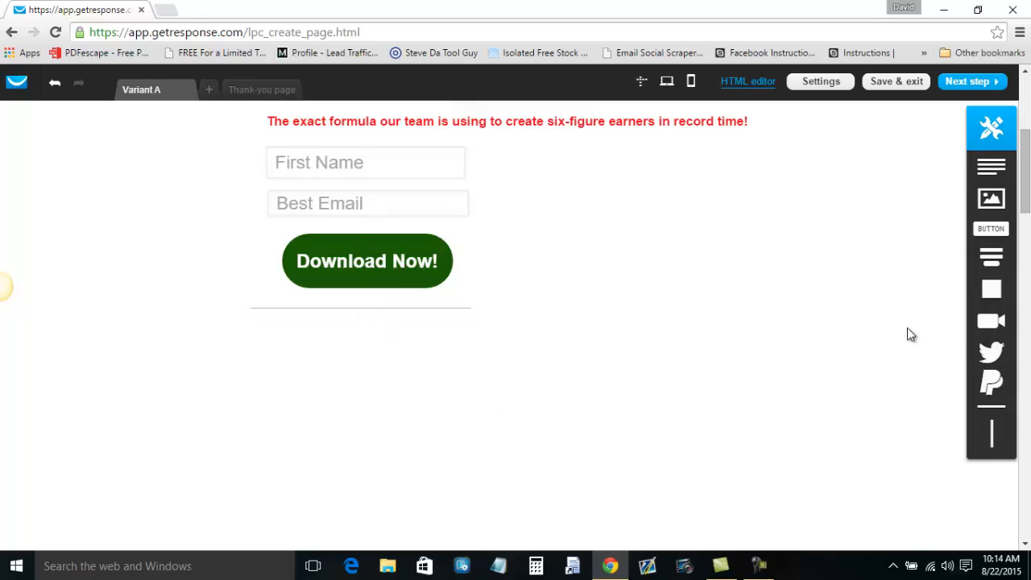
click(991, 168)
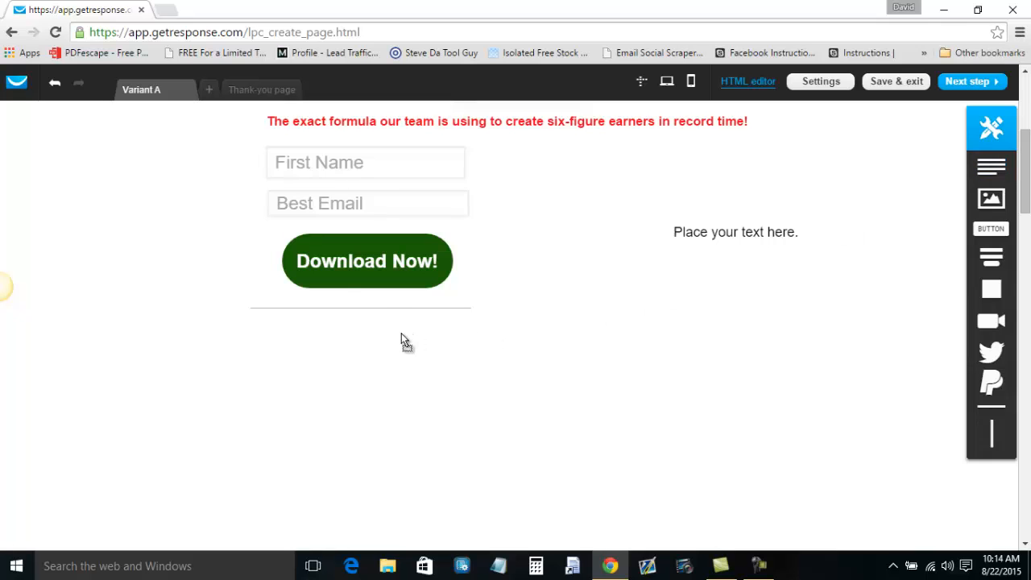
drag(401, 333, 401, 333)
click(420, 294)
click(411, 305)
click(608, 372)
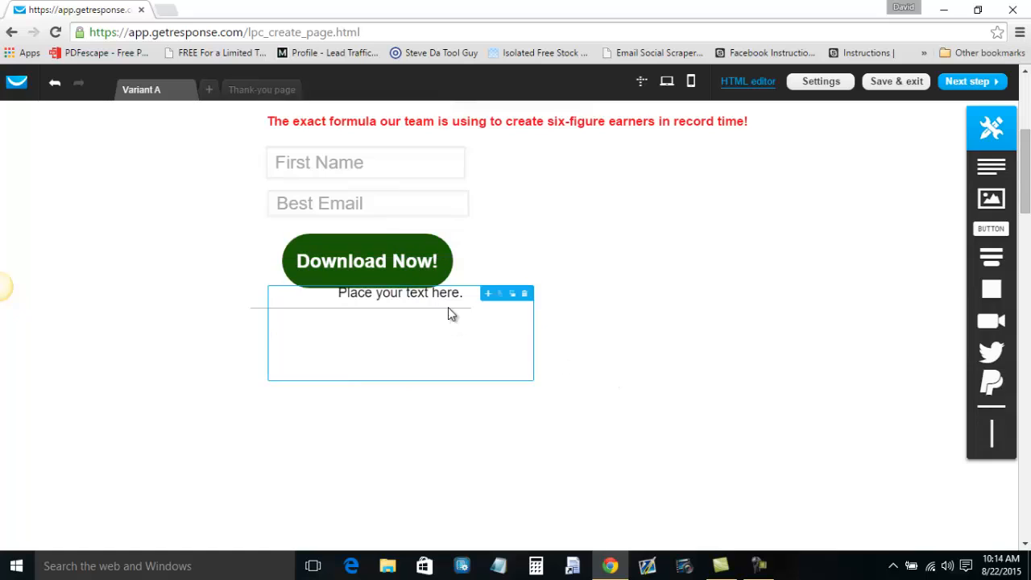
drag(448, 300, 405, 333)
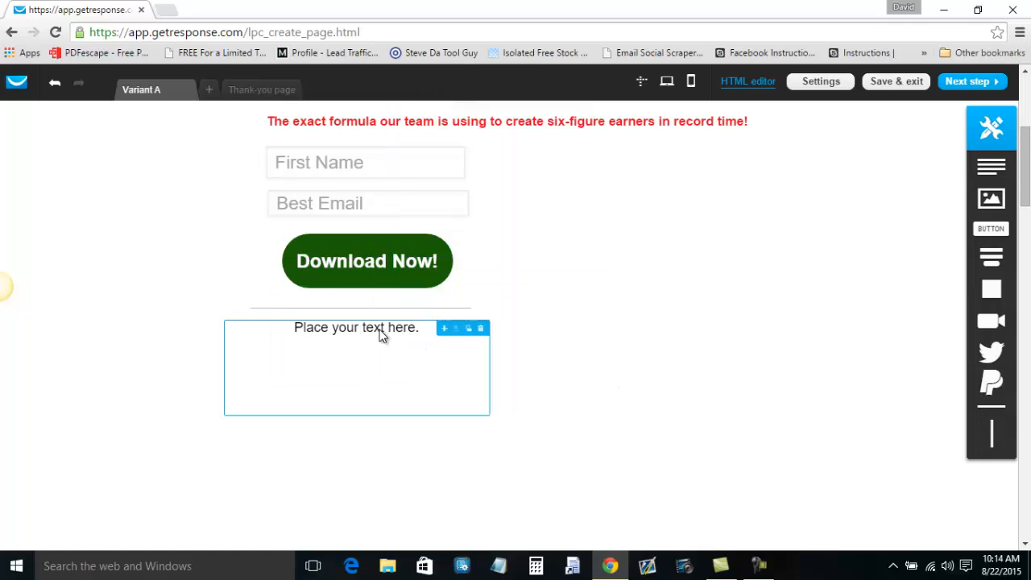
Replace the placeholder with a privacy note saying your information will never be shared with any third party.
double_click(386, 328)
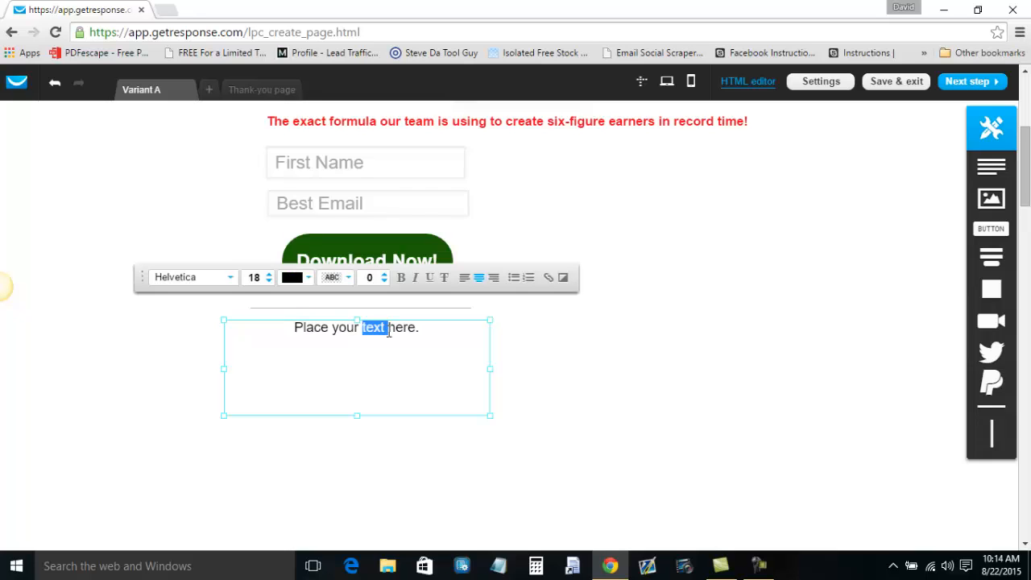
triple_click(389, 330)
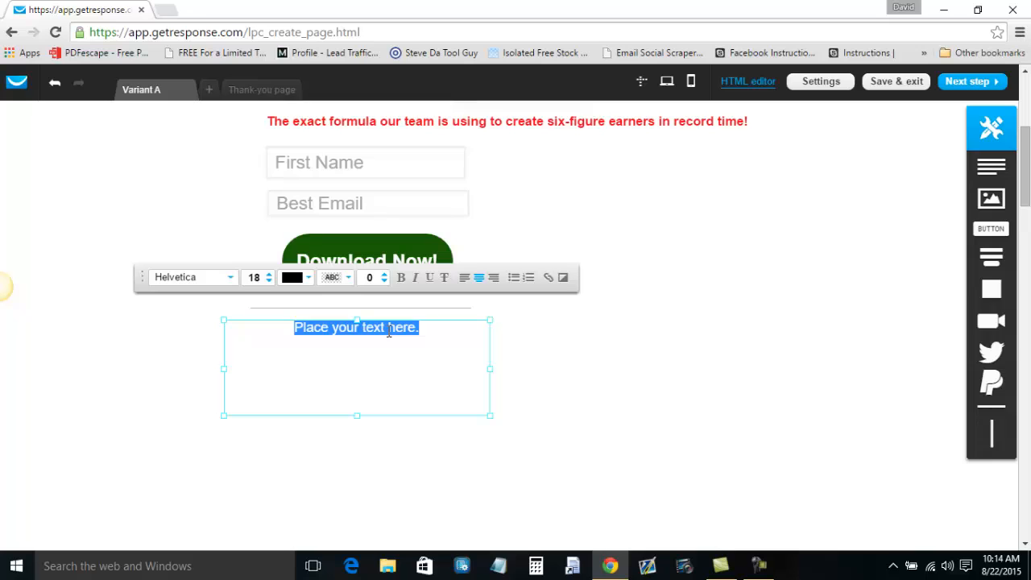
text(Wwe)
key(BackSpace)
text(resp)
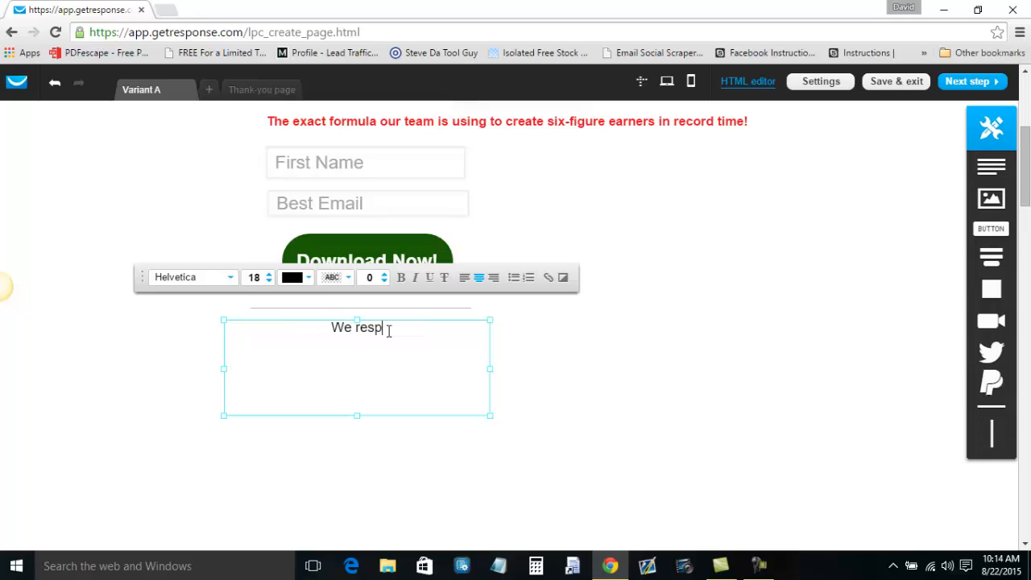
text(ect your priva)
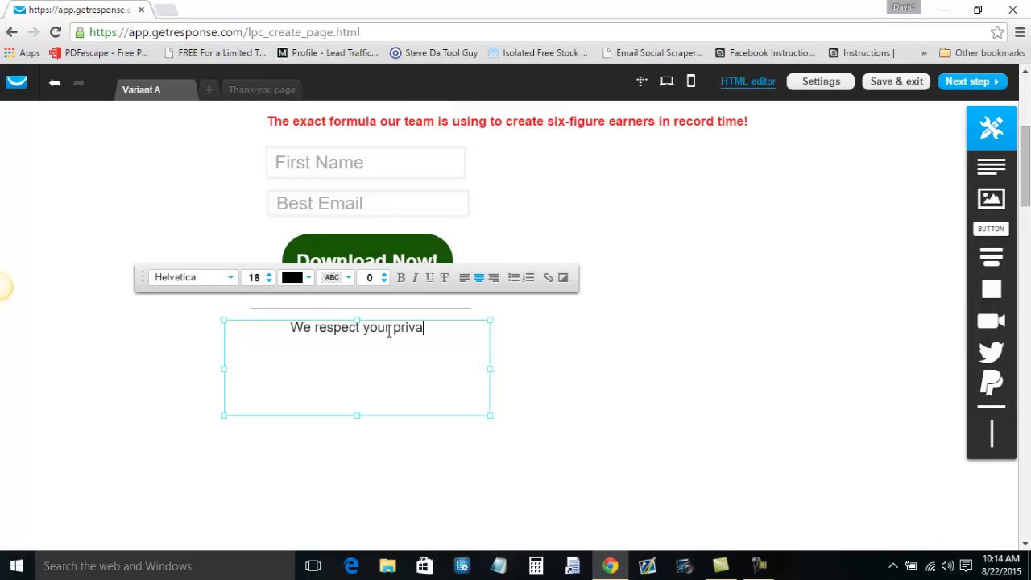
text(cy and will never)
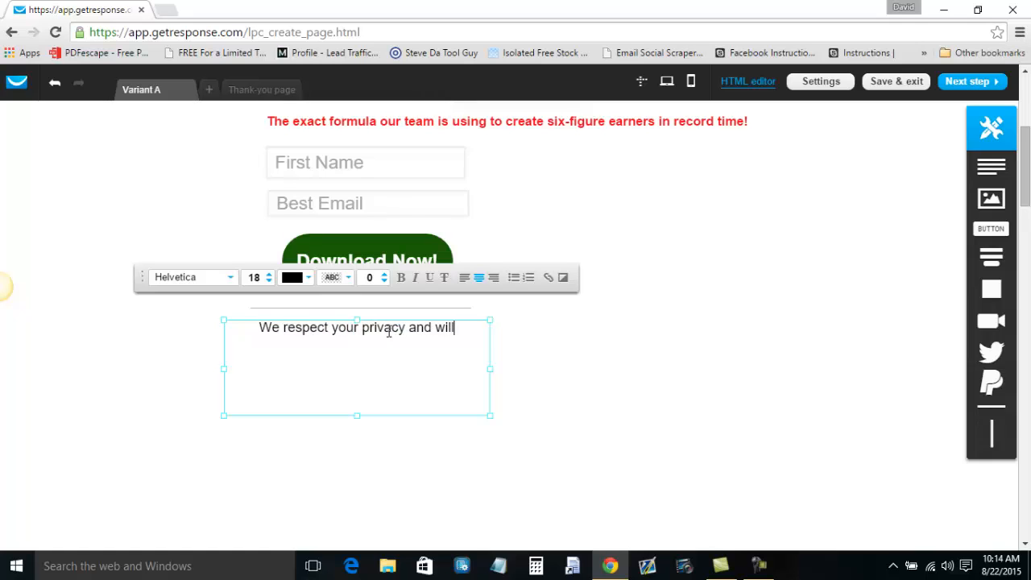
key(BackSpace)
key(BackSpace)
key(BackSpace)
key(BackSpace)
key(BackSpace)
key(BackSpace)
key(BackSpace)
key(BackSpace)
key(BackSpace)
text(e will ne)
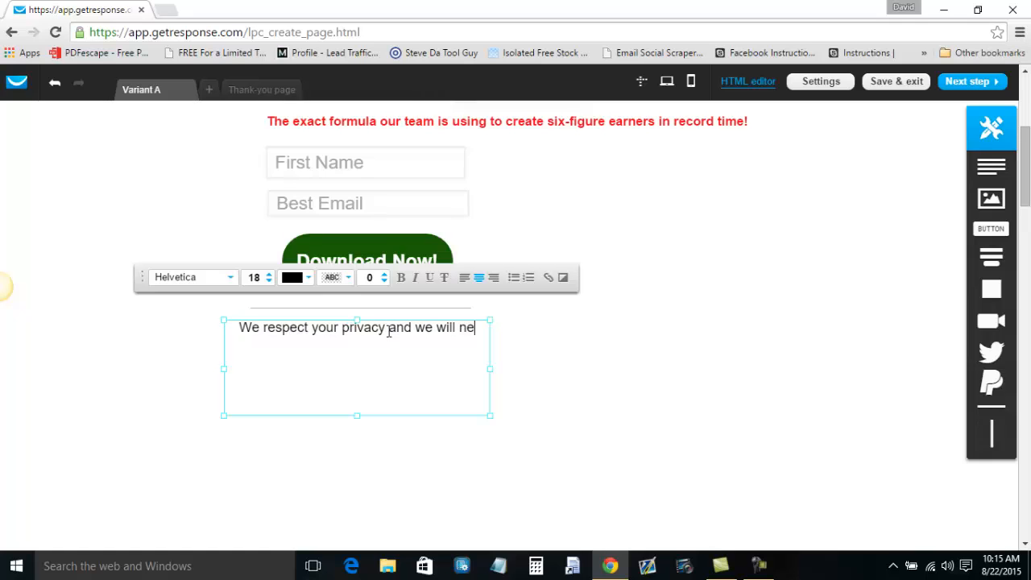
text(ver share your info)
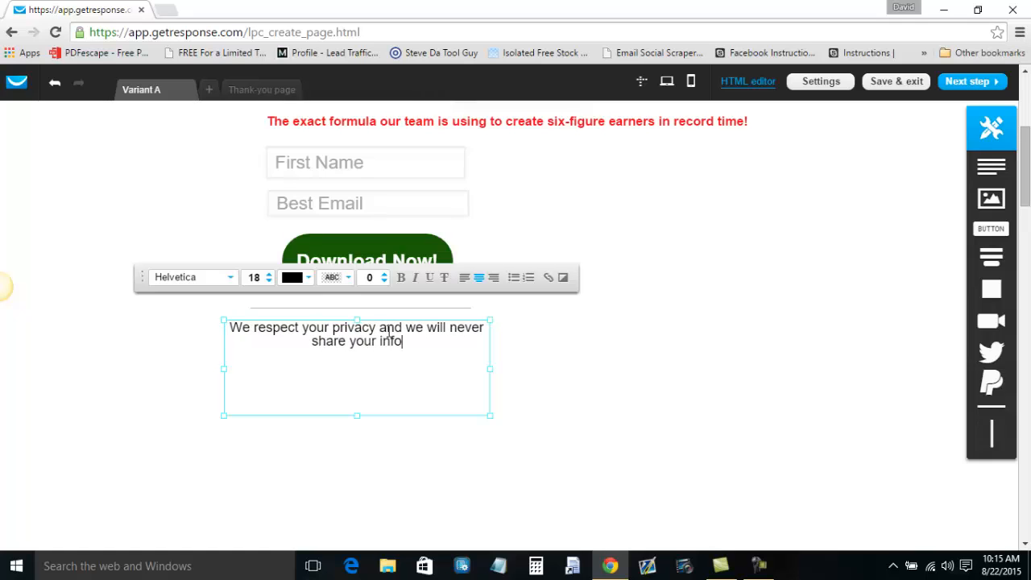
text(rmation with any third party.)
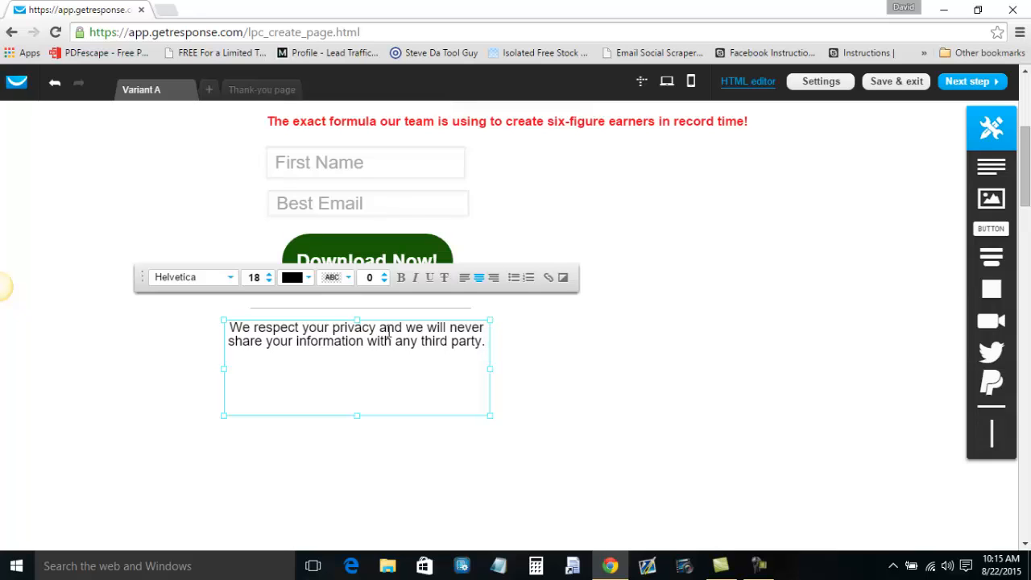
click(585, 356)
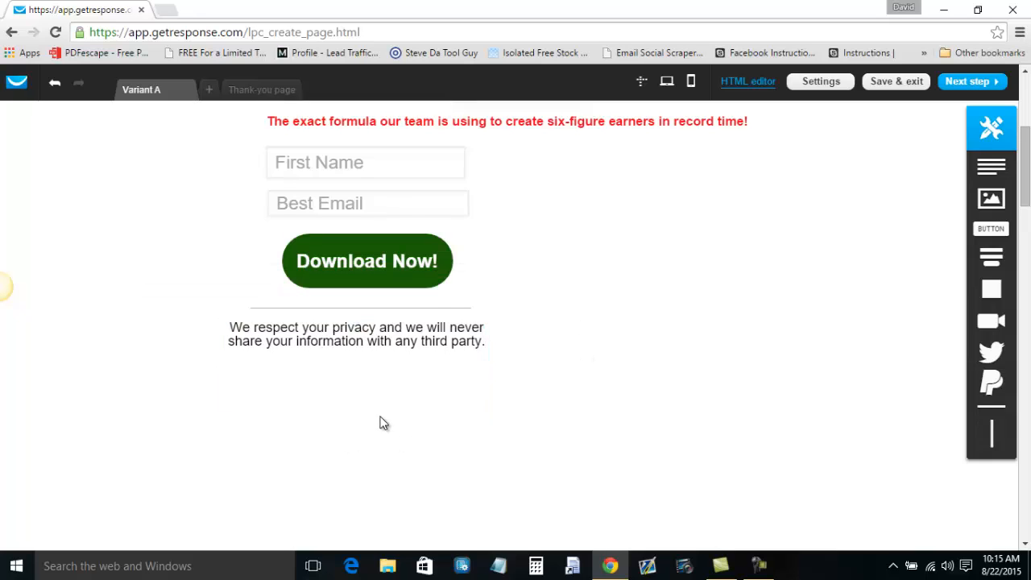
Reduce the privacy notice text to font size 16.
click(364, 344)
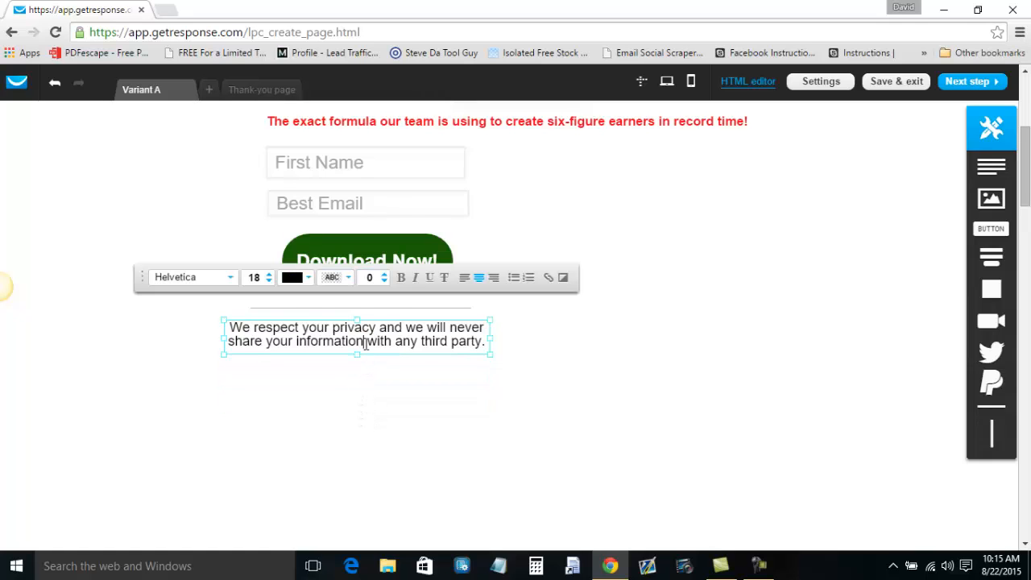
key(ctrl+a)
click(269, 281)
click(269, 281)
Add an image block beside the form and swap in the bestemailblurb-rtsf reminder image.
click(375, 453)
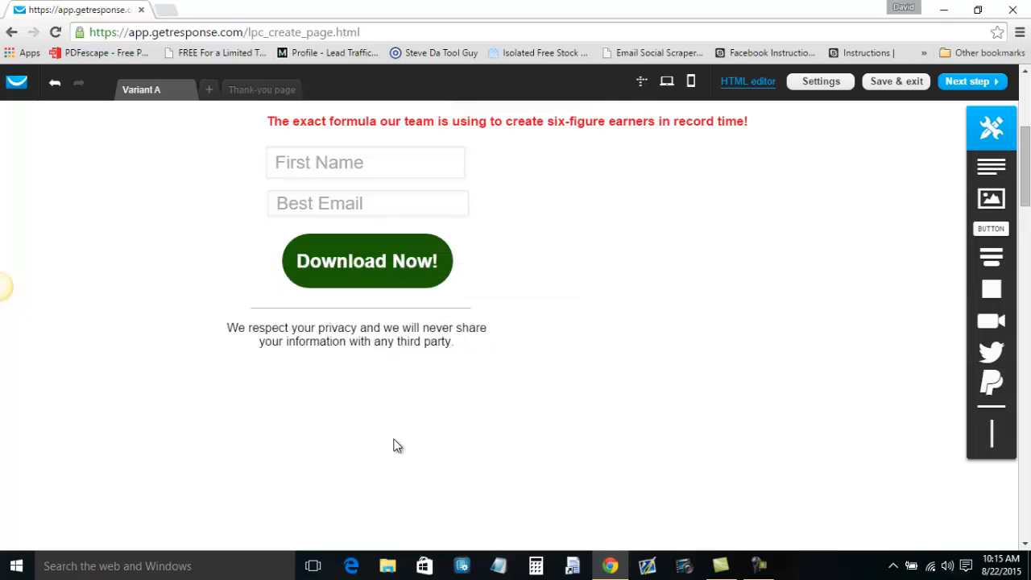
scroll(407, 446, up, 2)
scroll(483, 446, up, 2)
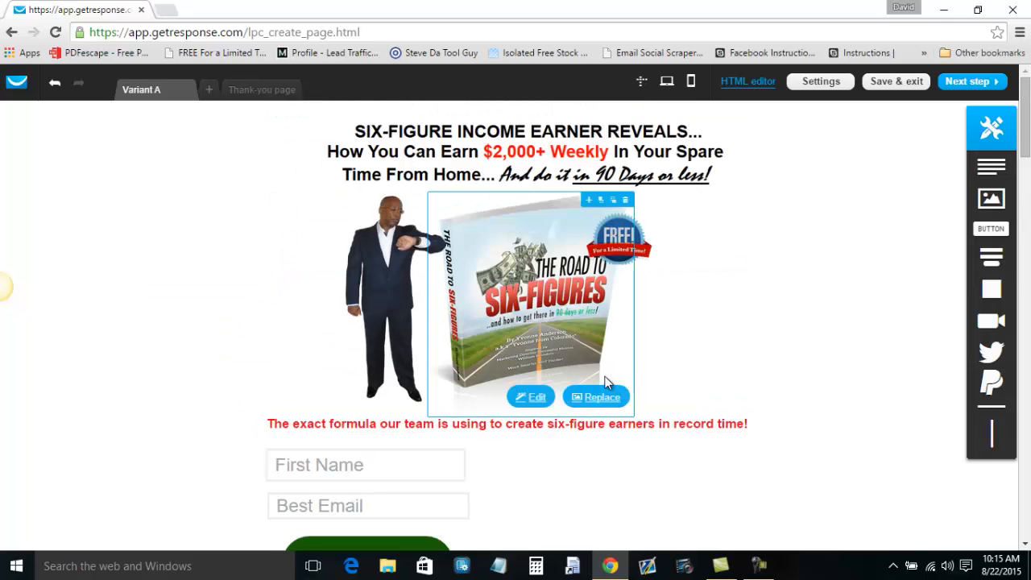
scroll(612, 403, down, 1)
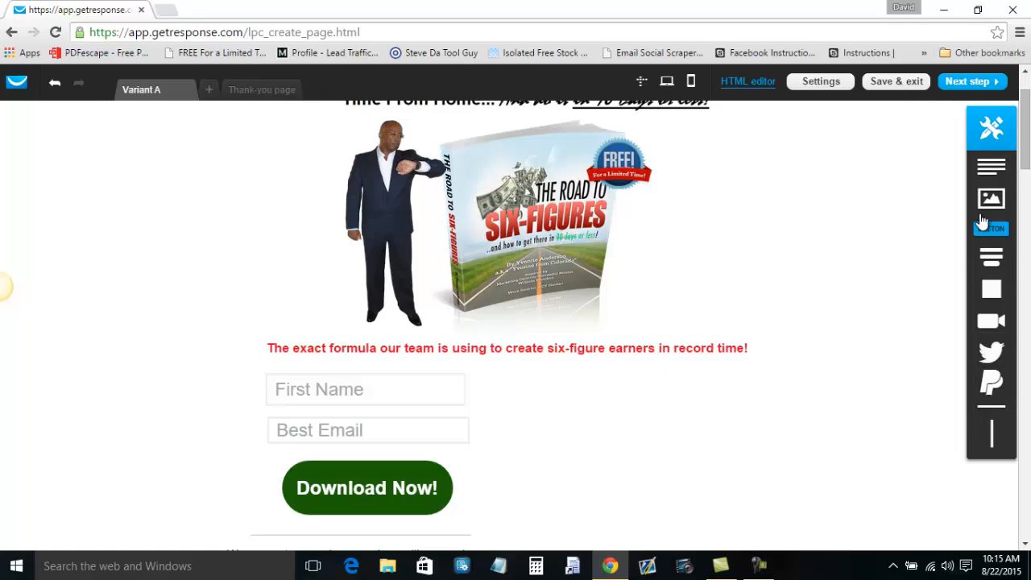
drag(990, 201, 610, 412)
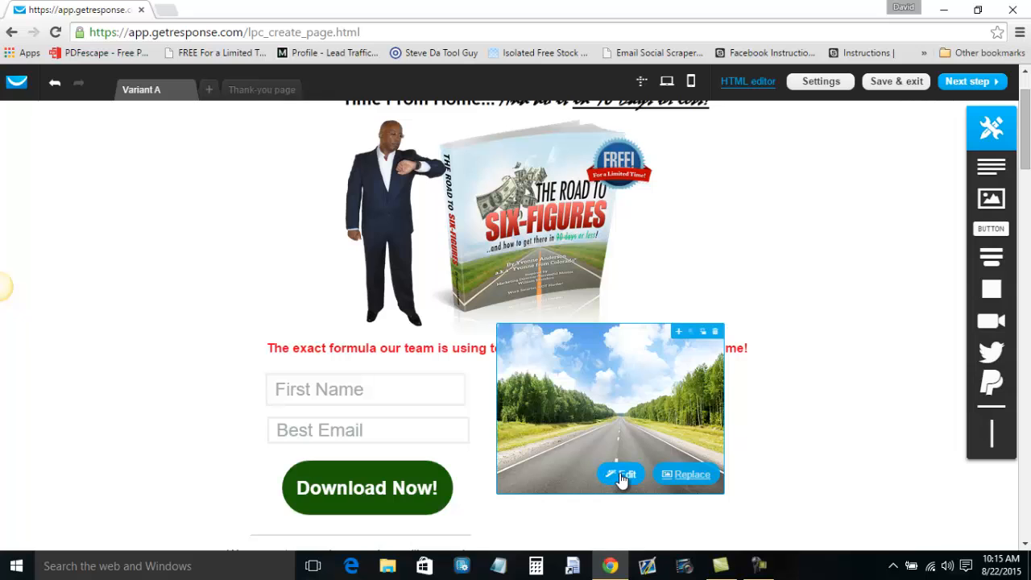
click(693, 475)
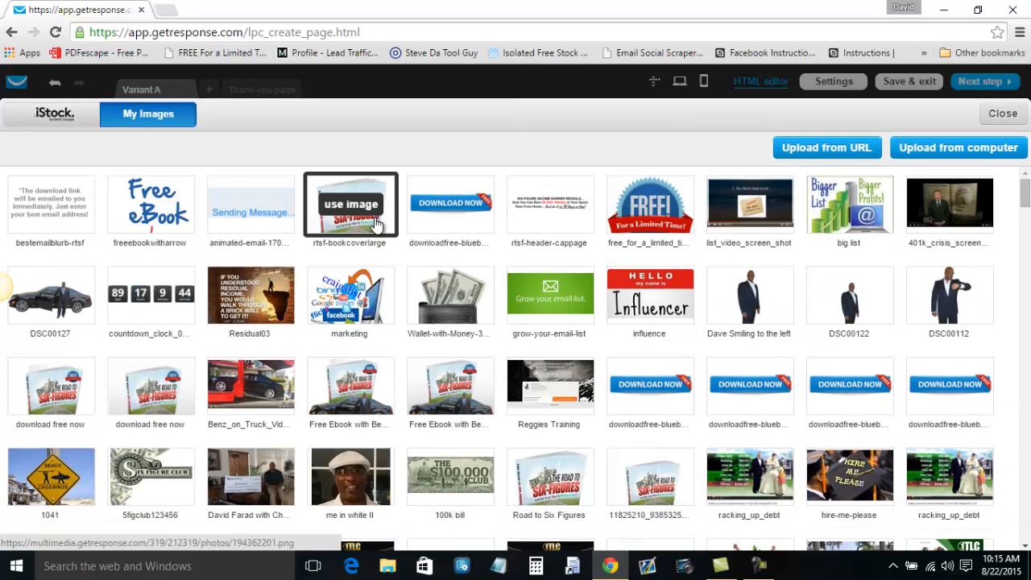
click(51, 207)
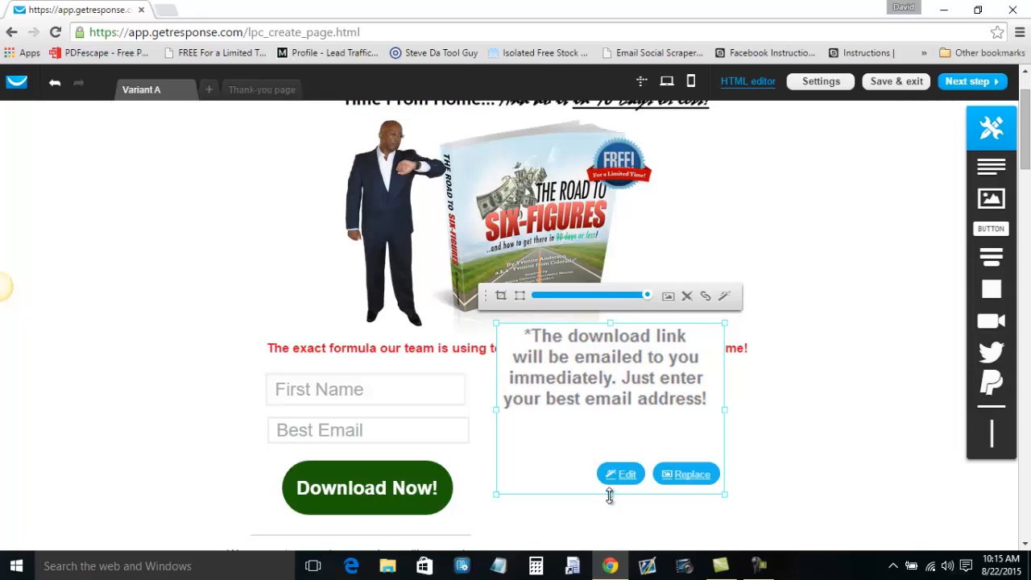
Crop the reminder image smaller and move it to the right of the sign-up form.
double_click(616, 453)
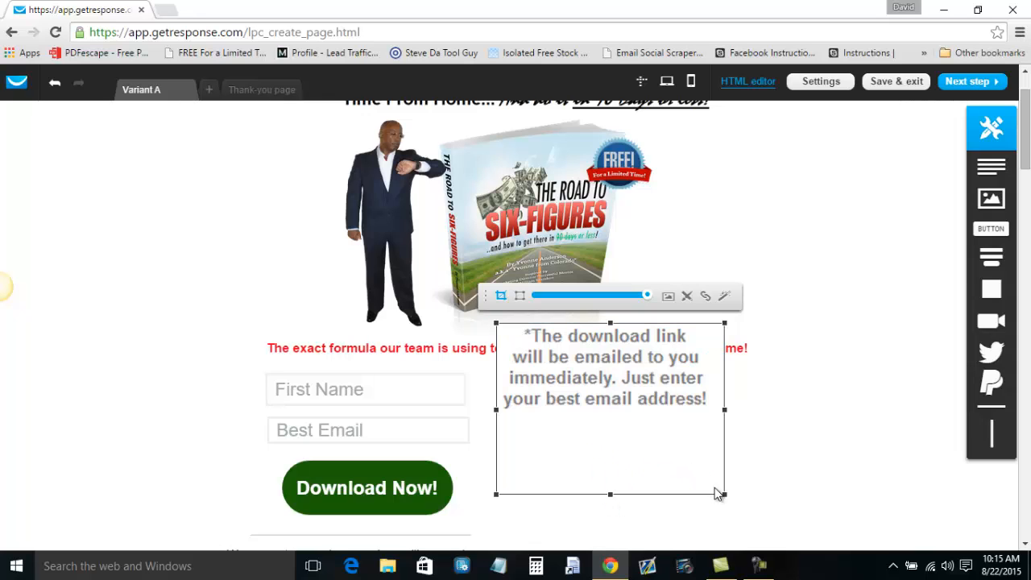
mouse_move(645, 297)
mouse_down()
mouse_move(625, 298)
mouse_move(658, 296)
mouse_up()
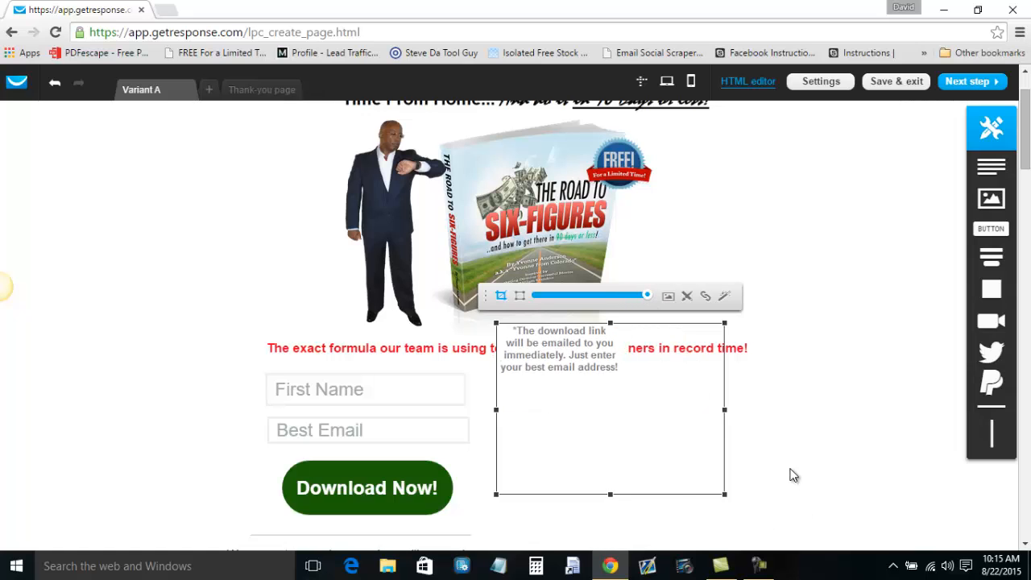
click(546, 376)
drag(555, 363, 681, 394)
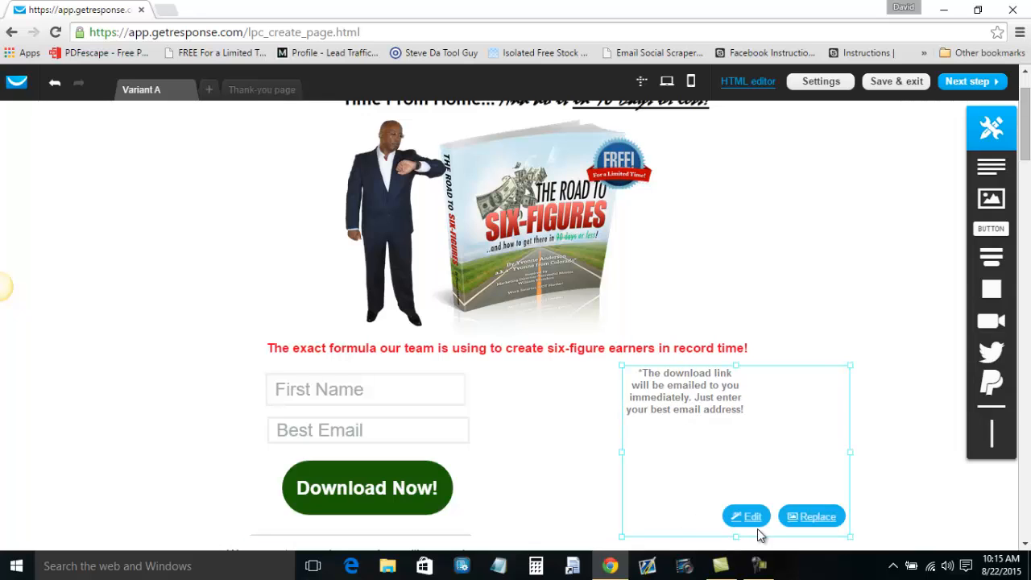
click(584, 519)
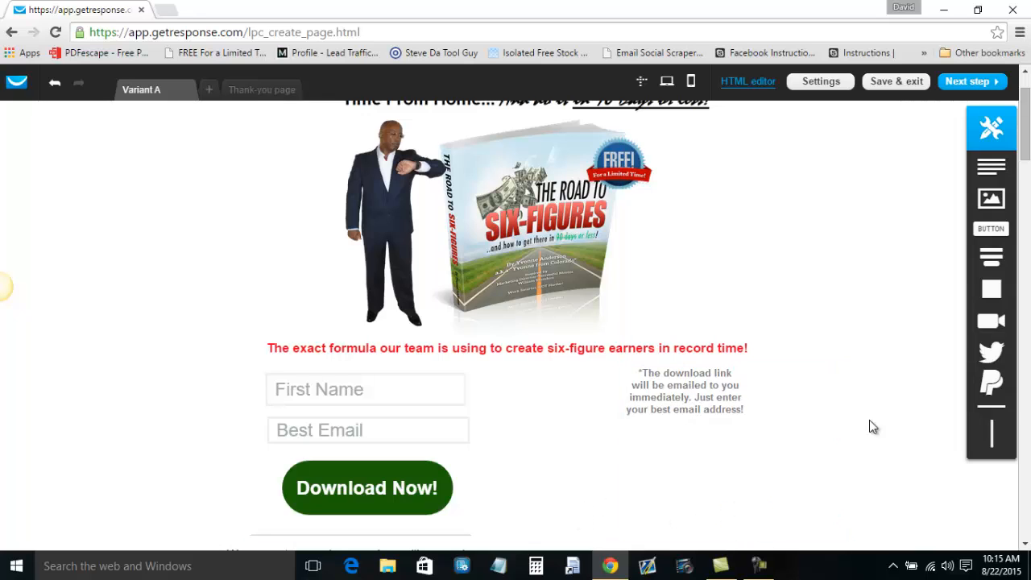
Add another image block, try a Free eBook graphic, then undo back to the placeholder photo.
drag(1004, 200, 587, 426)
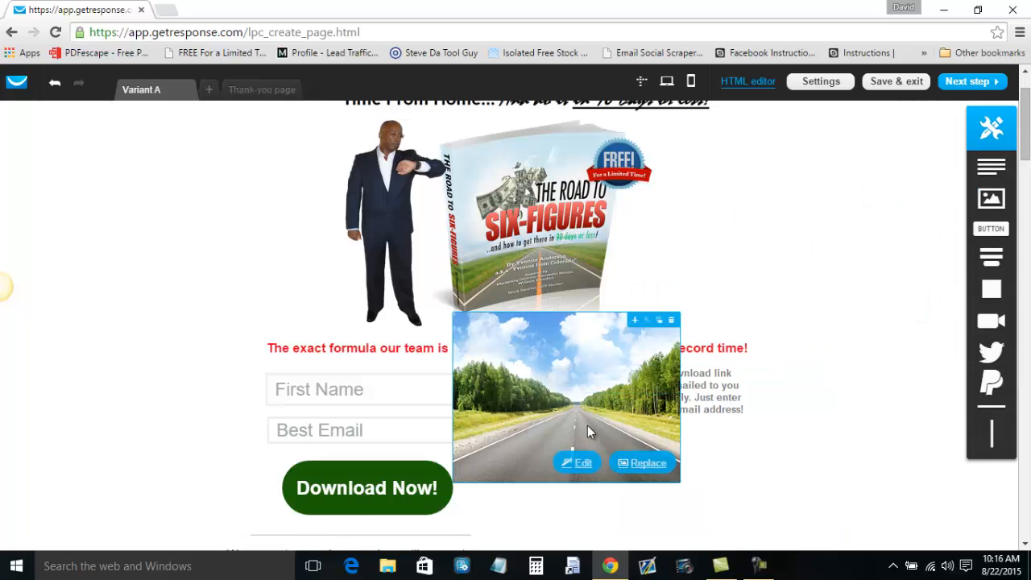
click(645, 462)
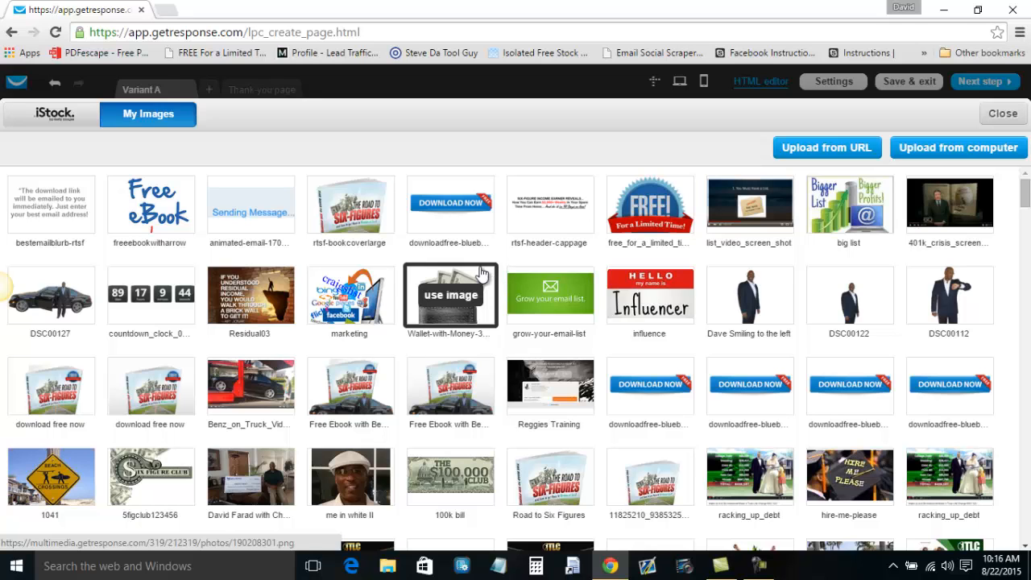
click(181, 211)
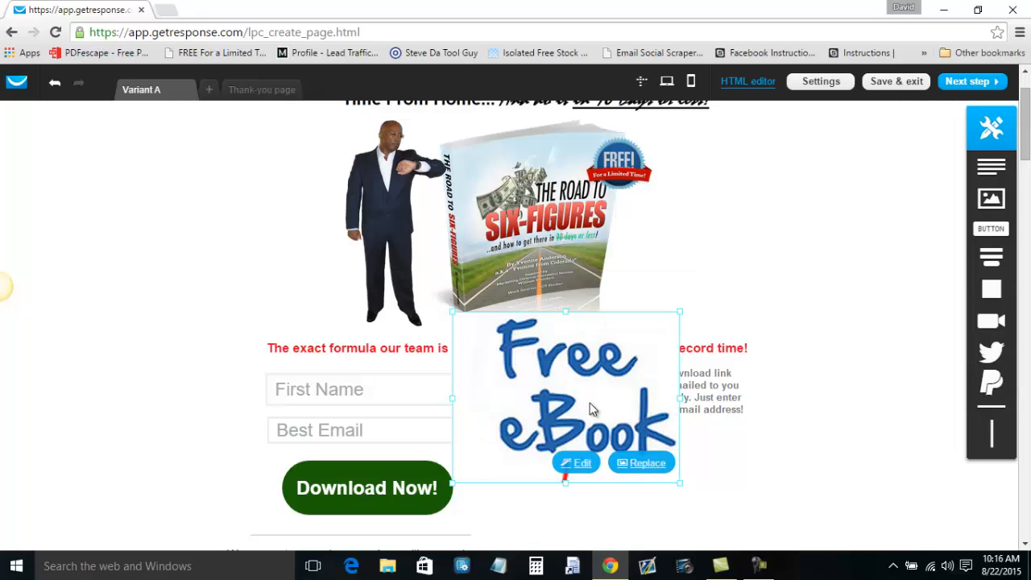
click(712, 520)
click(649, 475)
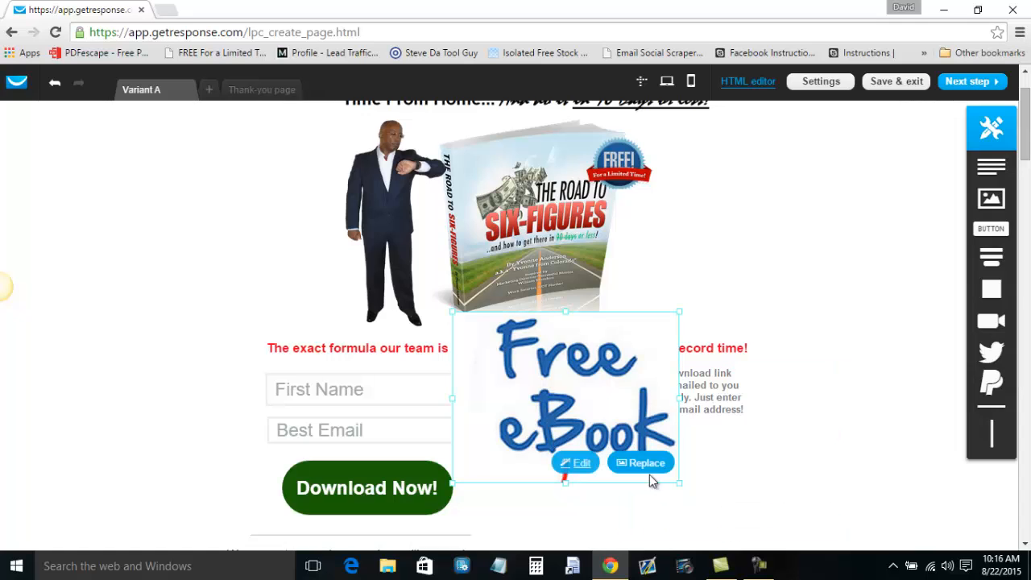
mouse_move(54, 89)
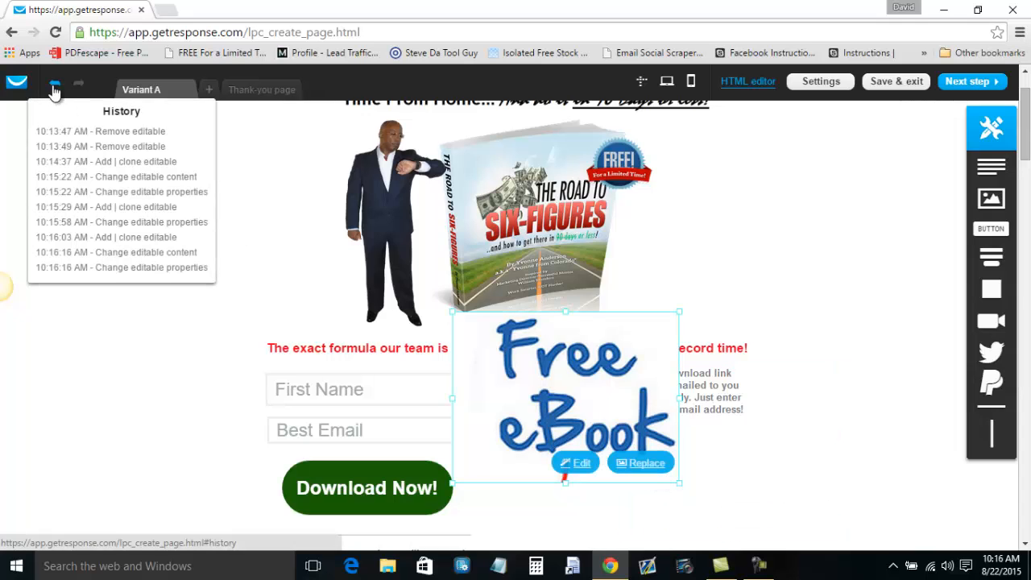
click(54, 85)
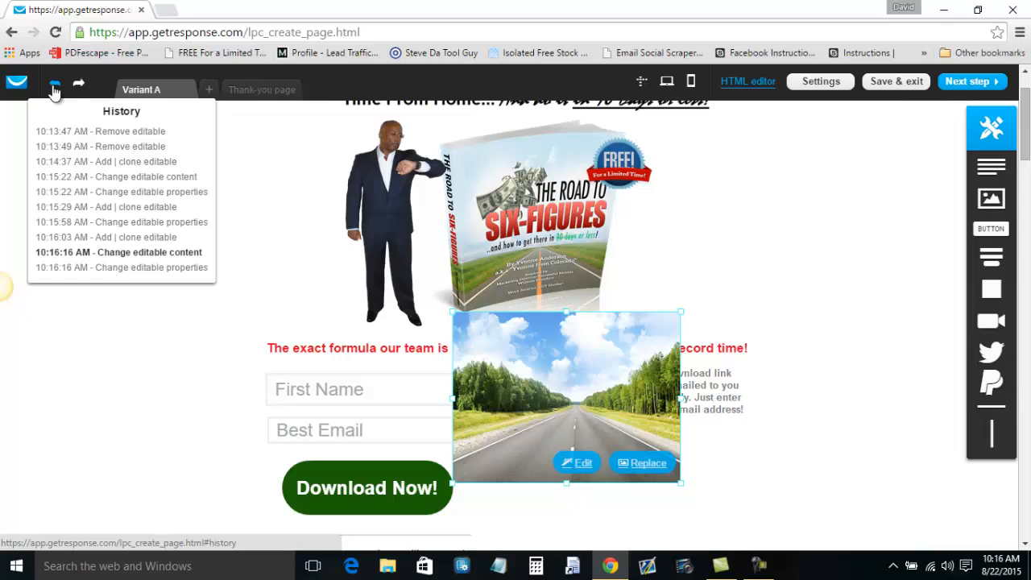
Put the freeebookwitharrow graphic in the block, shrink it and aim its arrow at Download Now.
click(652, 463)
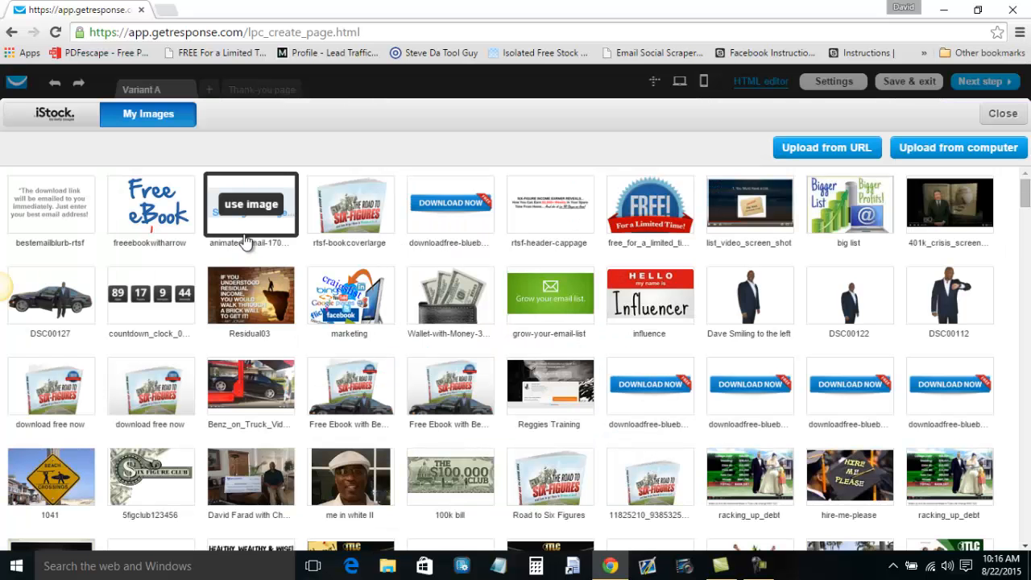
click(169, 216)
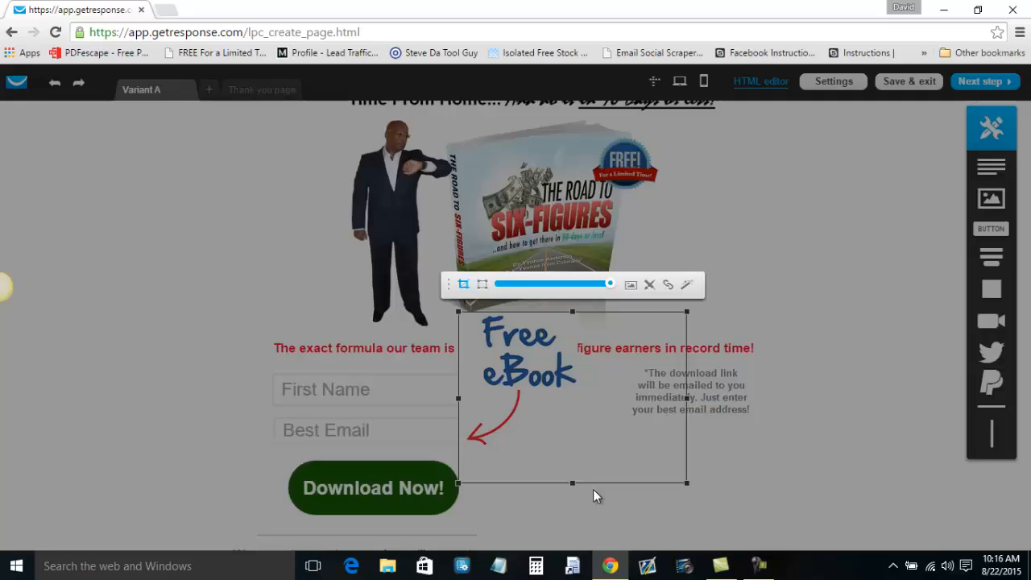
drag(679, 482, 591, 446)
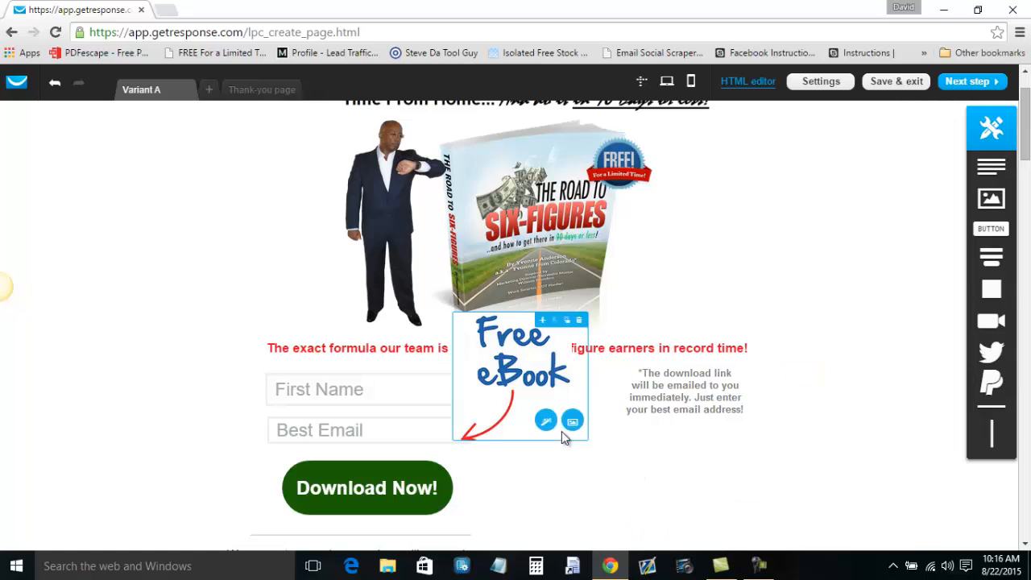
drag(536, 385, 551, 428)
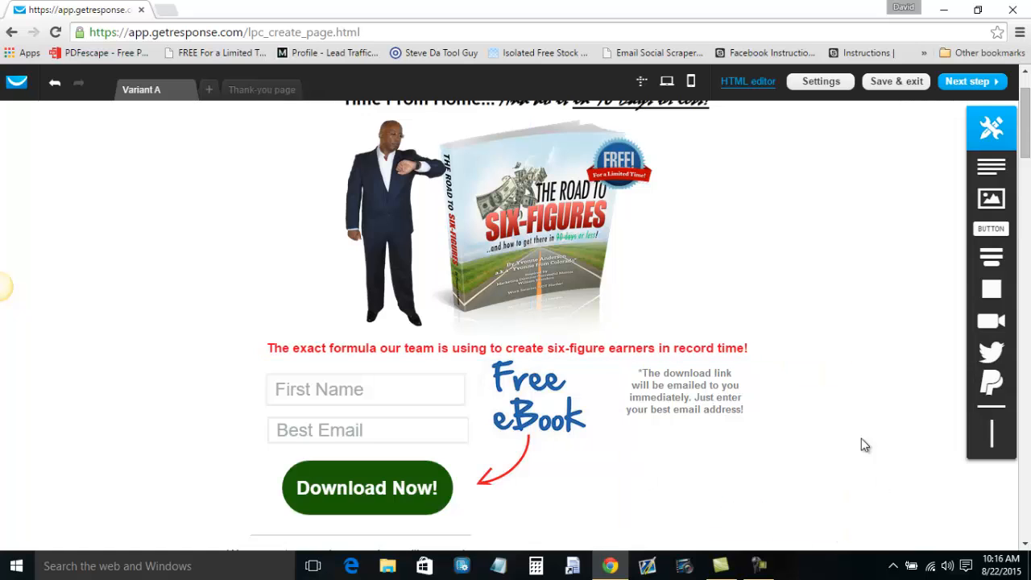
Add a text block below the privacy notice reading 'Copyright 2015 - All Rights Reserved'.
scroll(867, 400, up, 1)
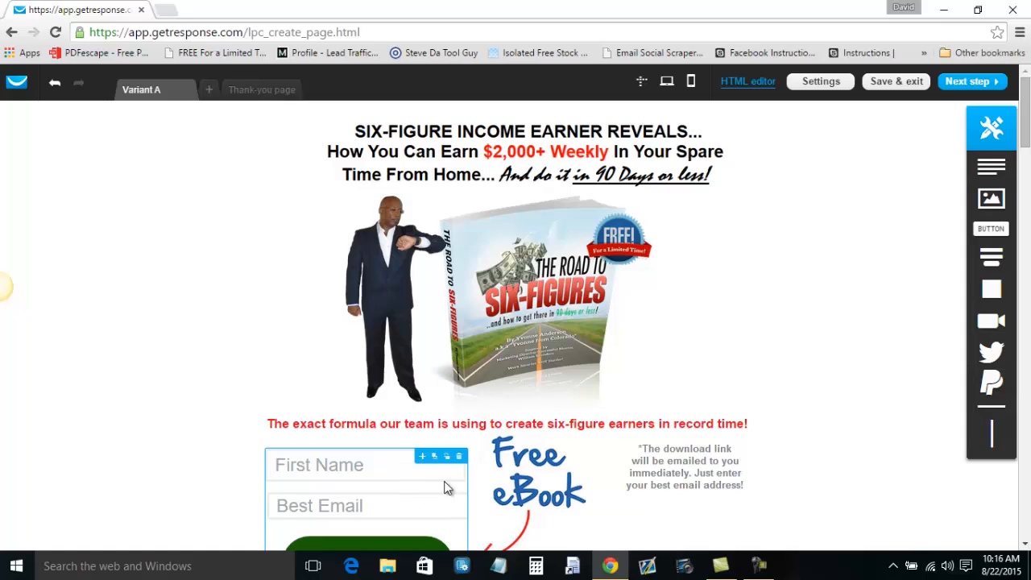
scroll(524, 465, down, 5)
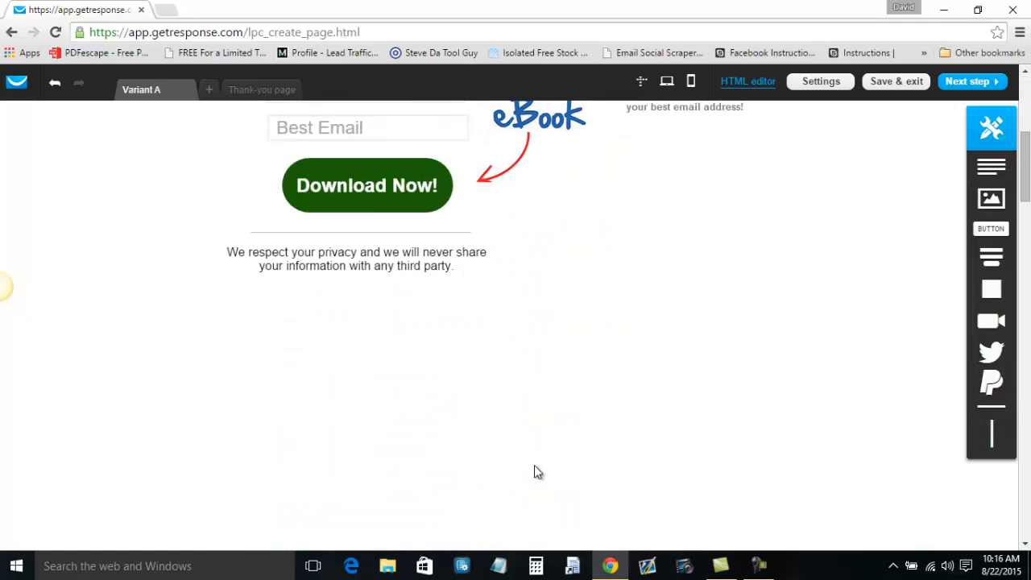
drag(992, 169, 519, 413)
click(518, 402)
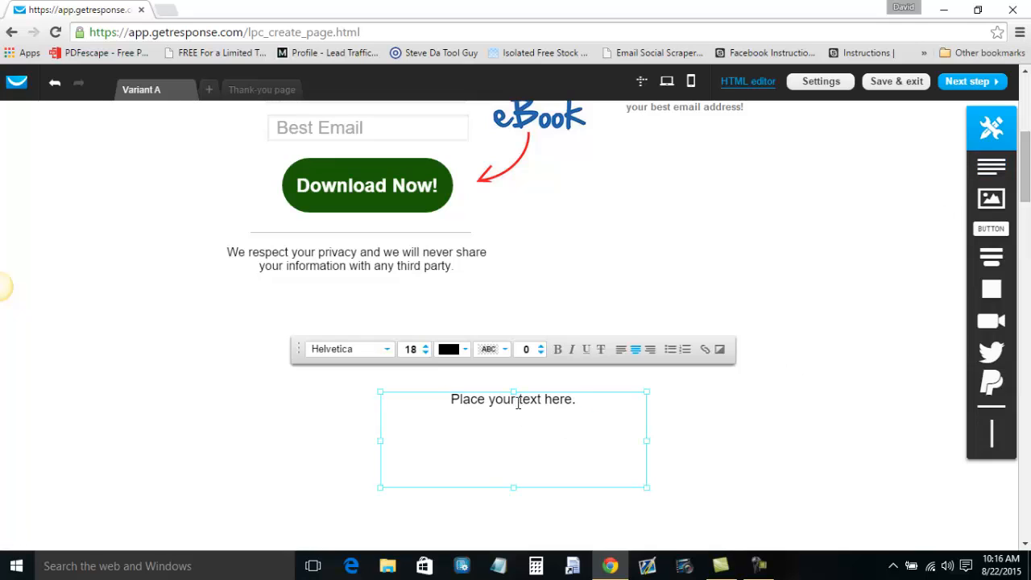
double_click(518, 402)
key(BackSpace)
text(Copr)
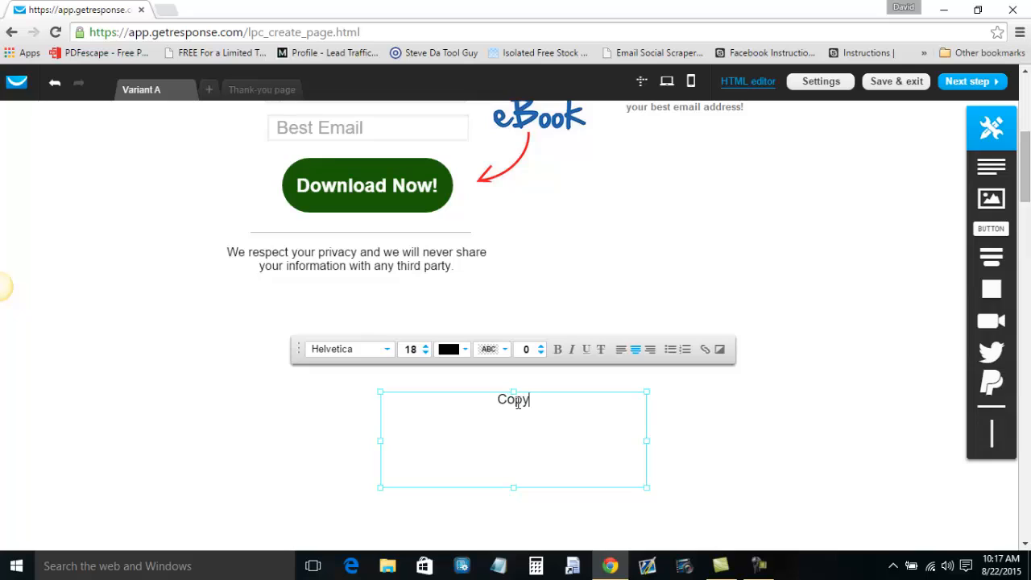
text(y)
key(BackSpace)
key(BackSpace)
text(yright 2015)
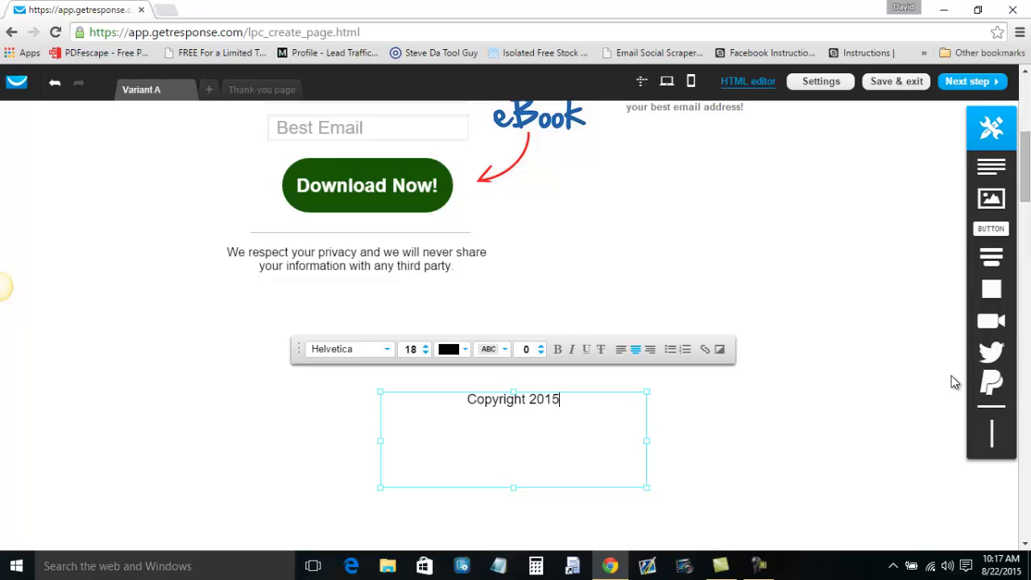
text( - All R)
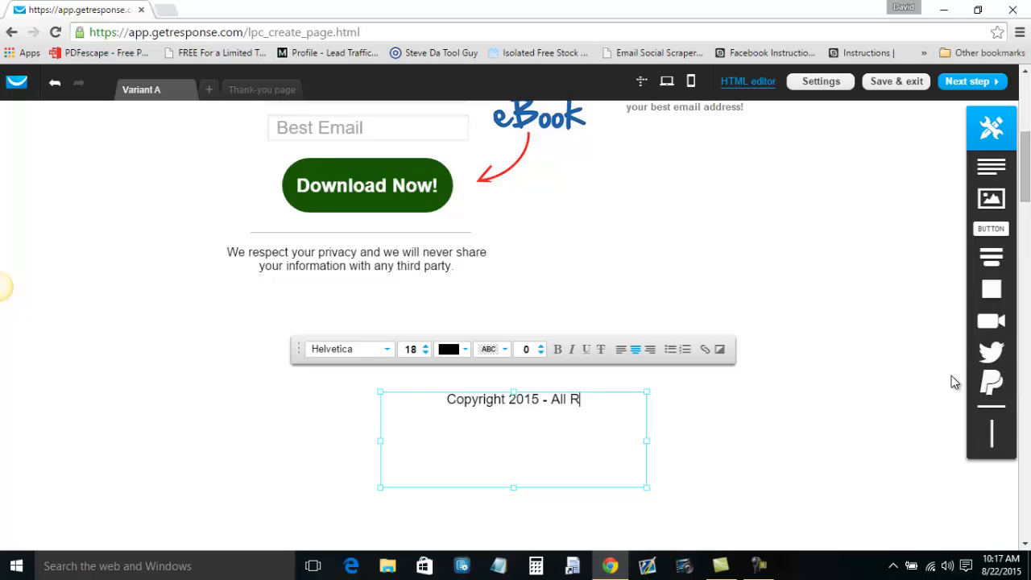
text(ights Reserved)
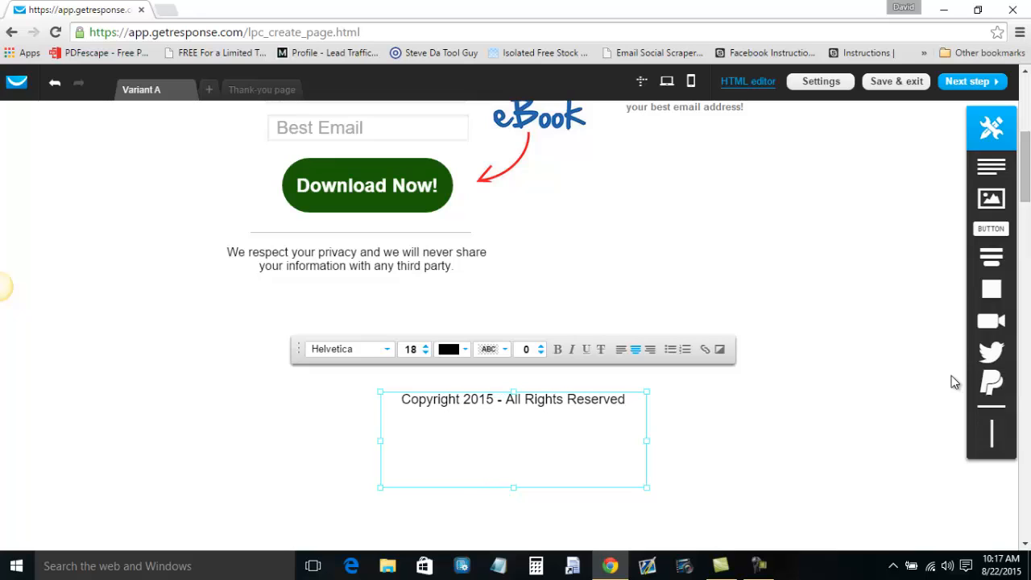
Make the copyright text box slightly shorter and reduce its font size from 18 to 16.
mouse_move(512, 488)
mouse_down()
mouse_move(513, 456)
mouse_move(513, 484)
mouse_up()
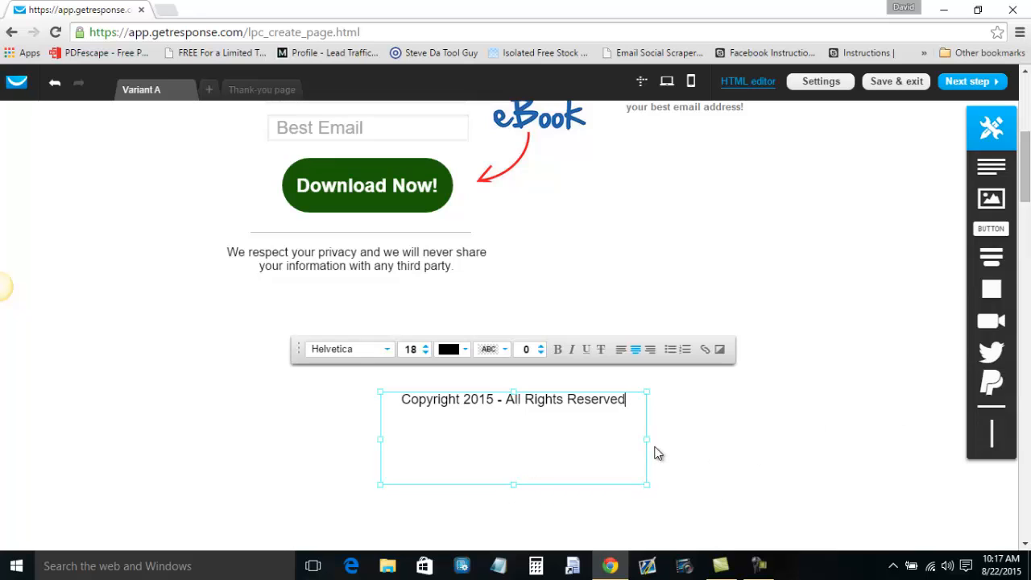
triple_click(586, 423)
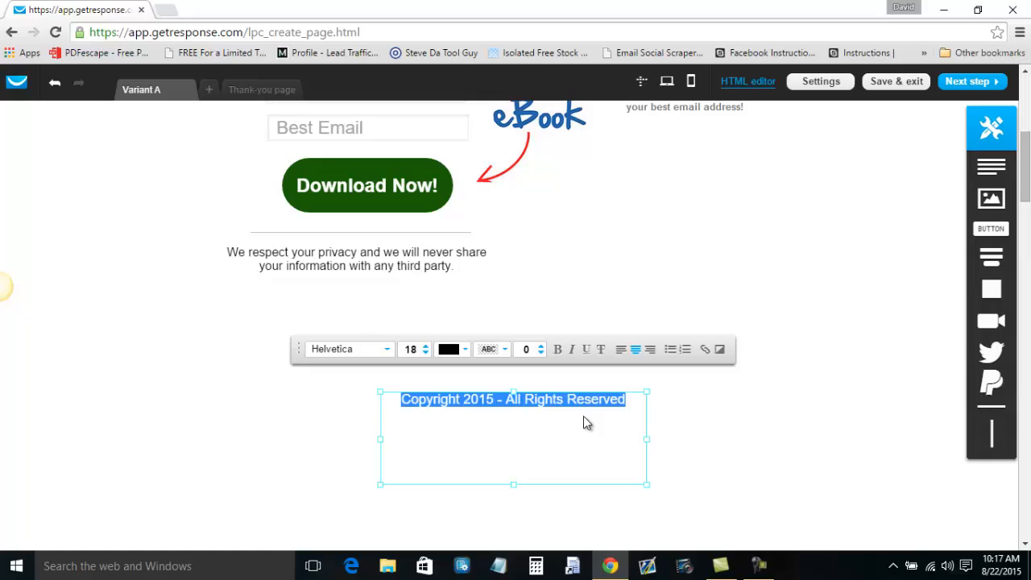
click(427, 353)
click(426, 353)
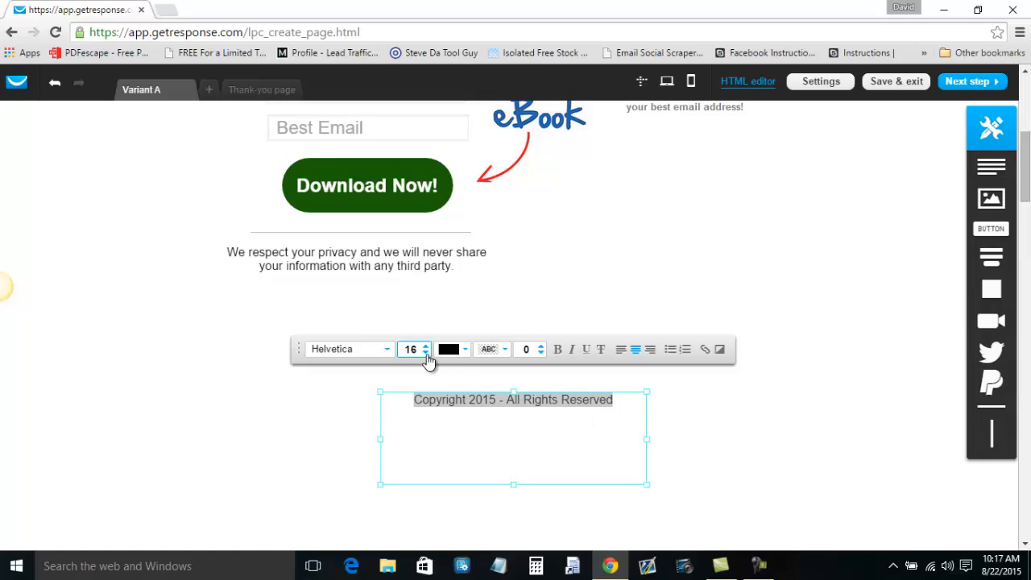
Drag the copyright text box down to the snap guide below the form, then return to the page top.
click(726, 463)
drag(533, 402, 529, 495)
scroll(741, 421, up, 5)
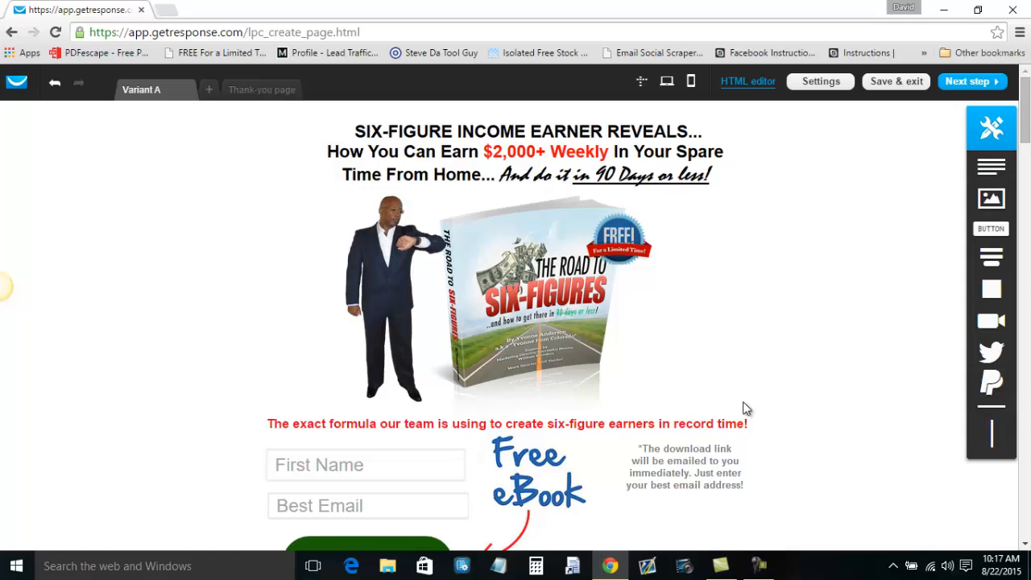
On the Thank-you page, resize and reposition the green checkmark image above Congratulations!
click(258, 90)
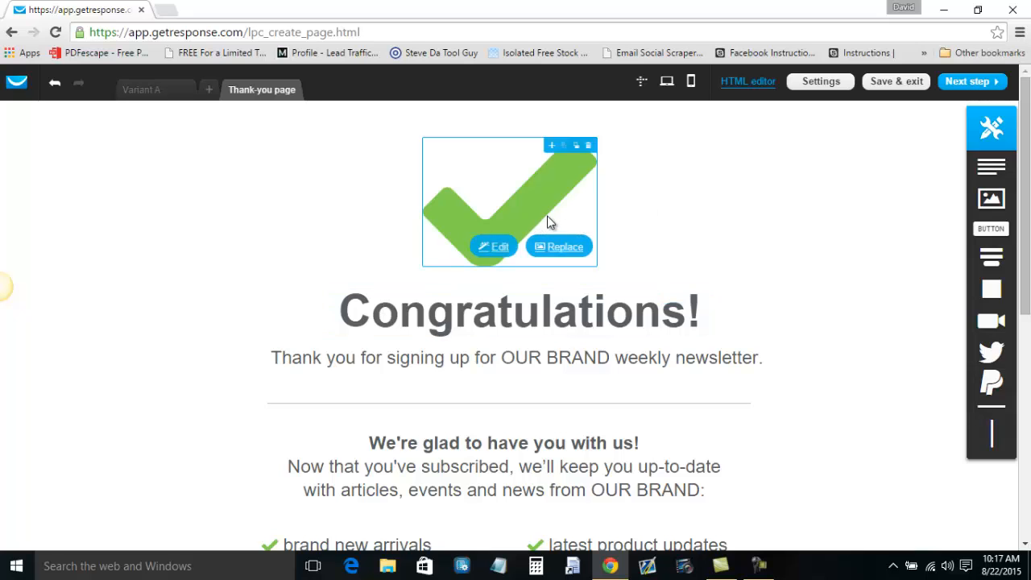
drag(596, 265, 550, 221)
drag(507, 182, 526, 167)
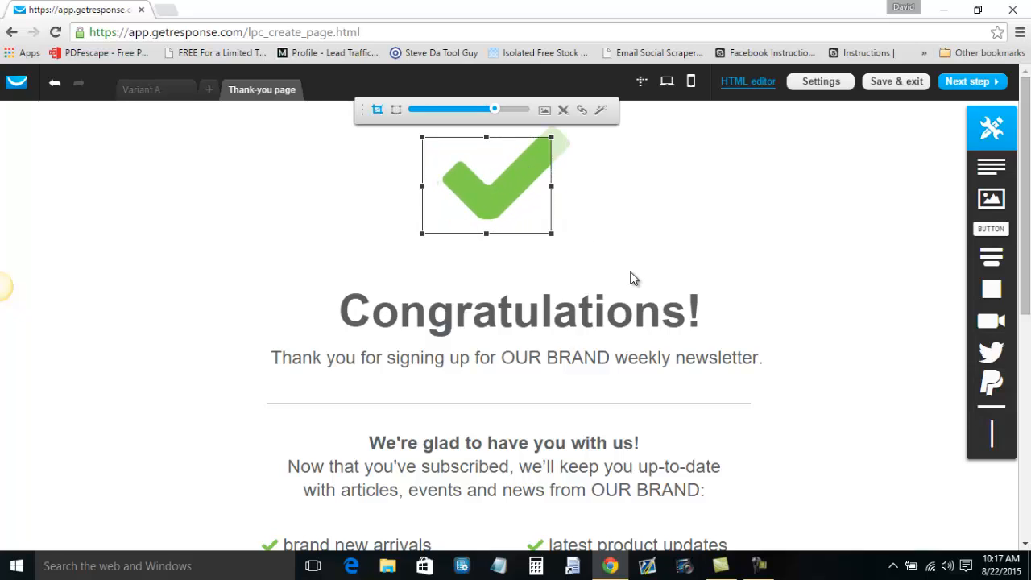
click(638, 260)
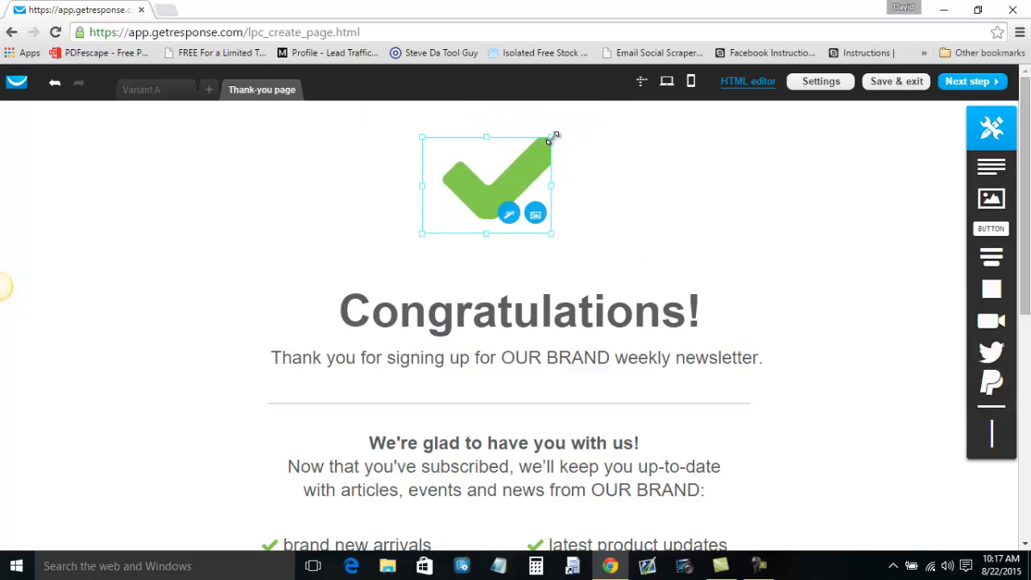
drag(554, 135, 580, 132)
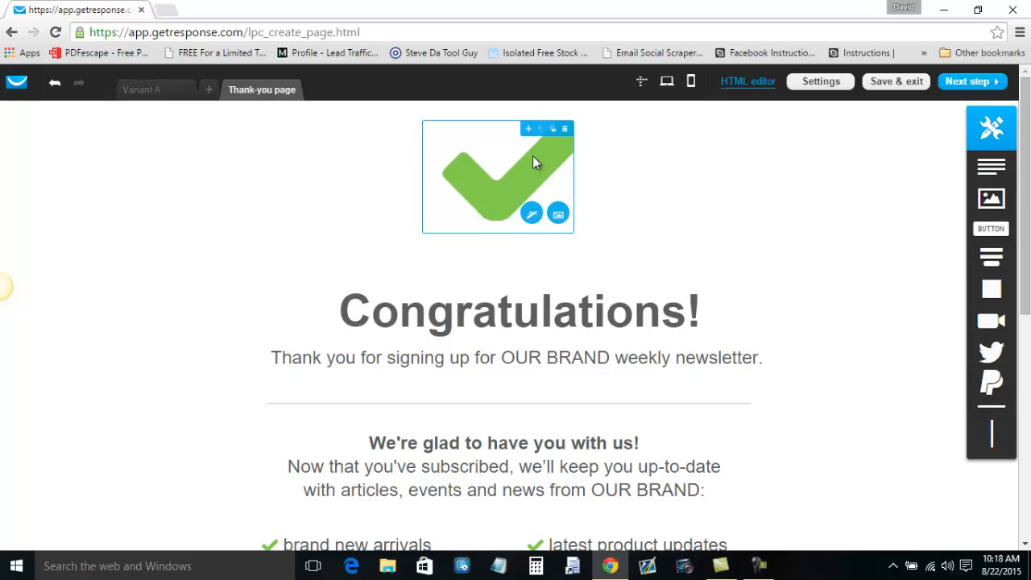
drag(574, 232, 602, 239)
Widen the checkmark's crop to show the whole mark and size it to about 208x142.
double_click(556, 191)
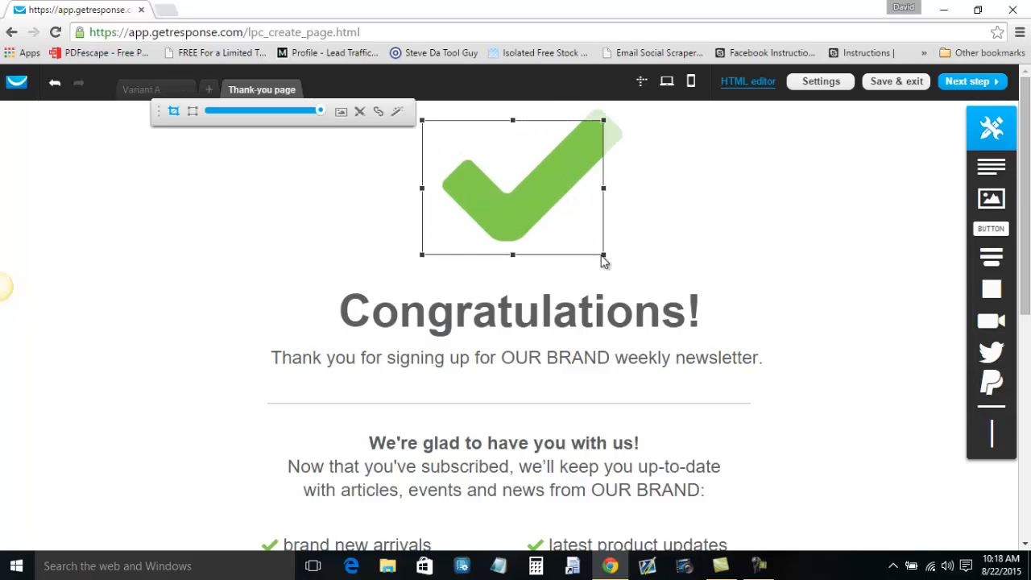
drag(605, 120, 641, 115)
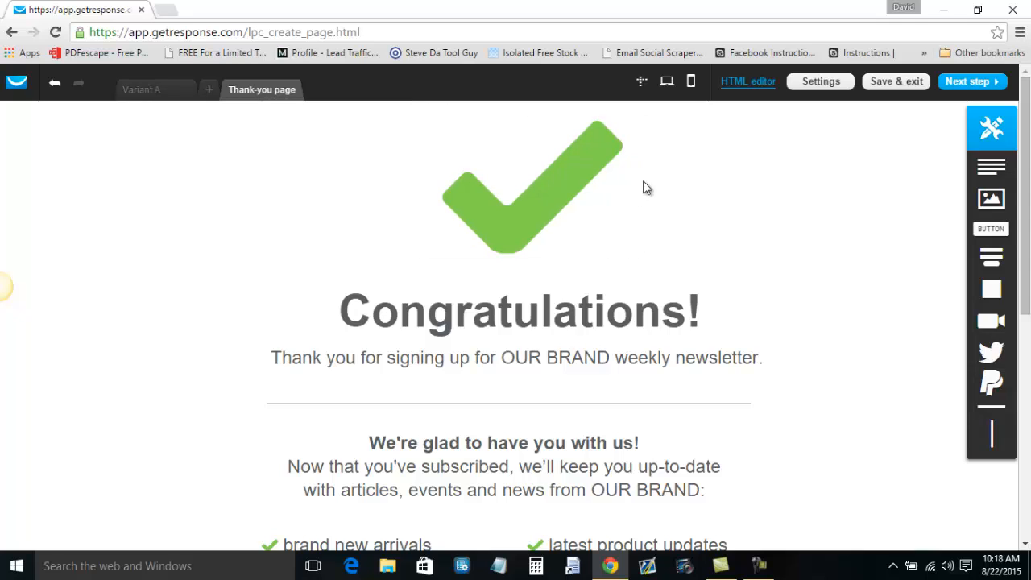
click(552, 198)
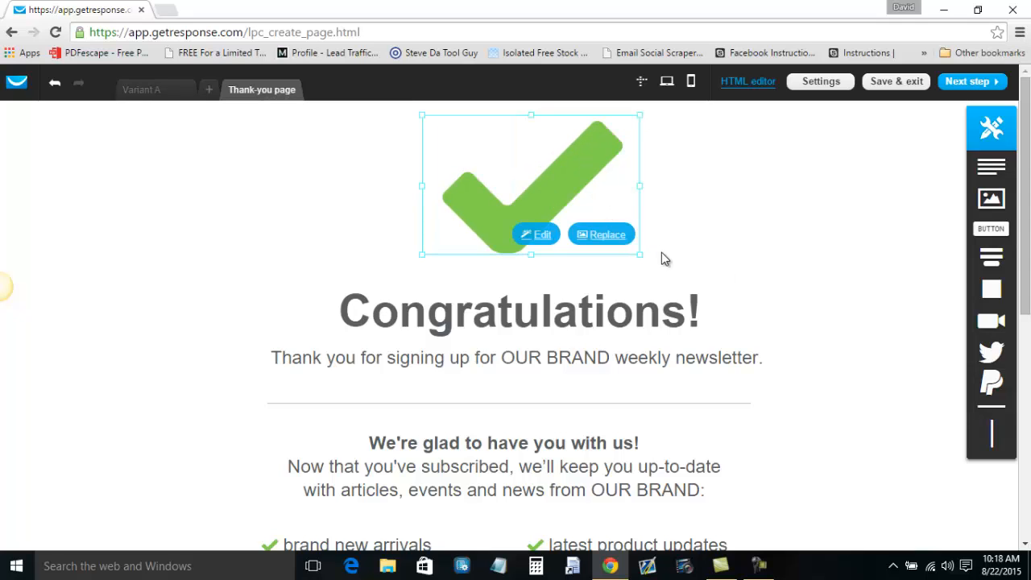
drag(640, 254, 597, 206)
click(555, 175)
double_click(577, 171)
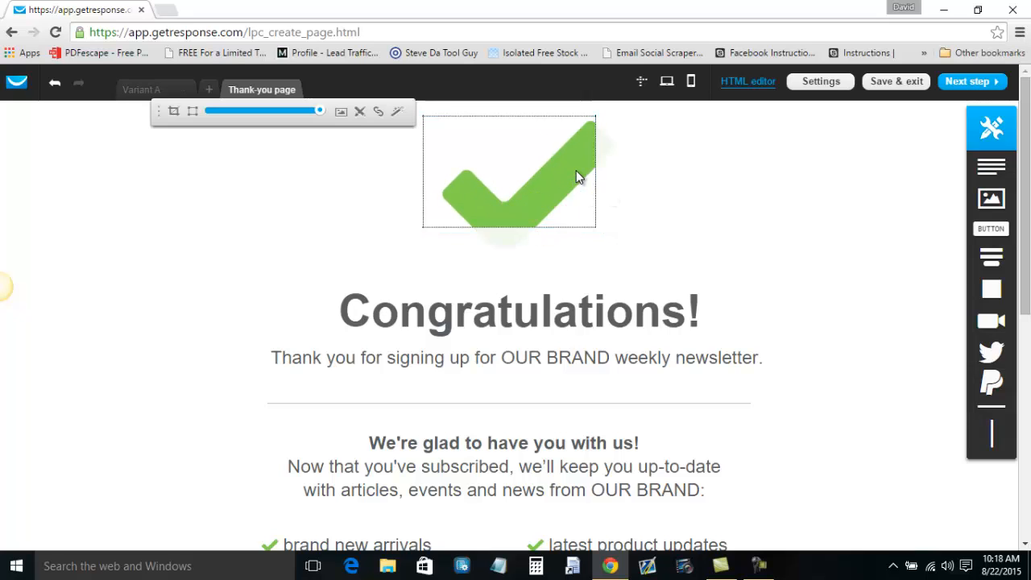
drag(595, 226, 626, 253)
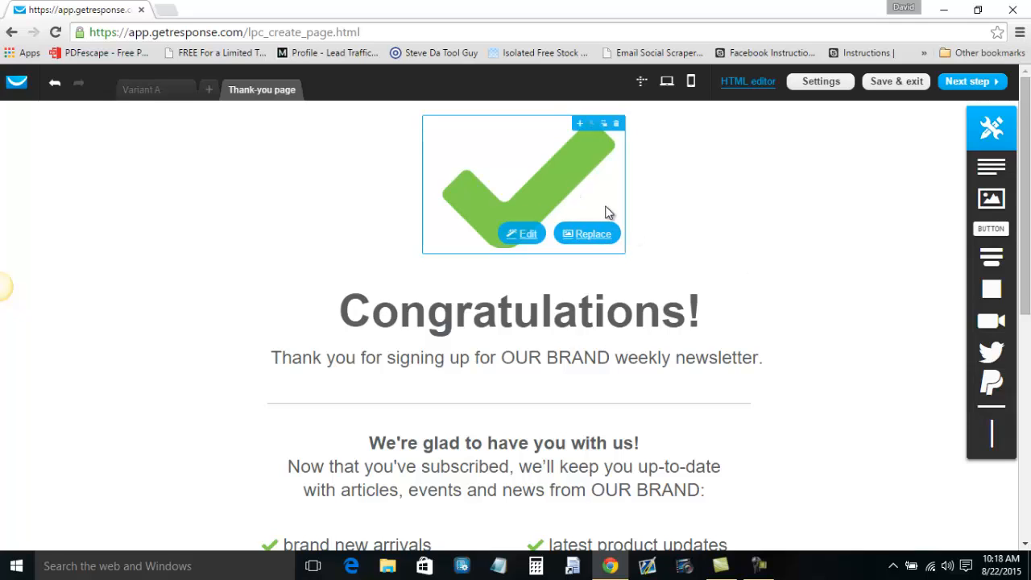
click(583, 195)
mouse_move(628, 256)
mouse_down()
mouse_move(592, 199)
mouse_move(629, 271)
mouse_up()
double_click(540, 157)
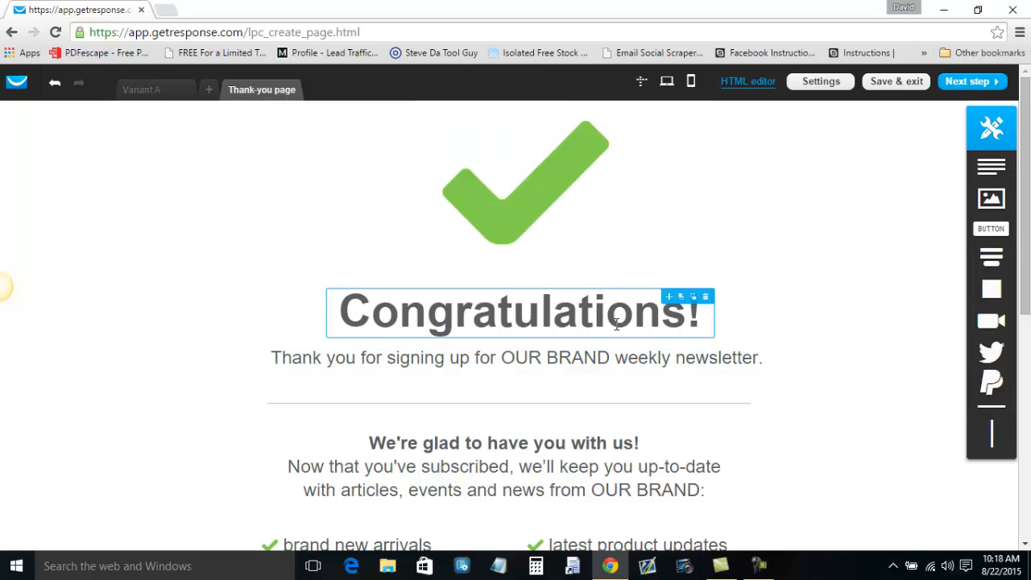
Replace the thank-you line with 'The Road to Six-Figures in 90 Days or Less eBook will be emailed to you in a few moments', broken before 'will'.
double_click(551, 367)
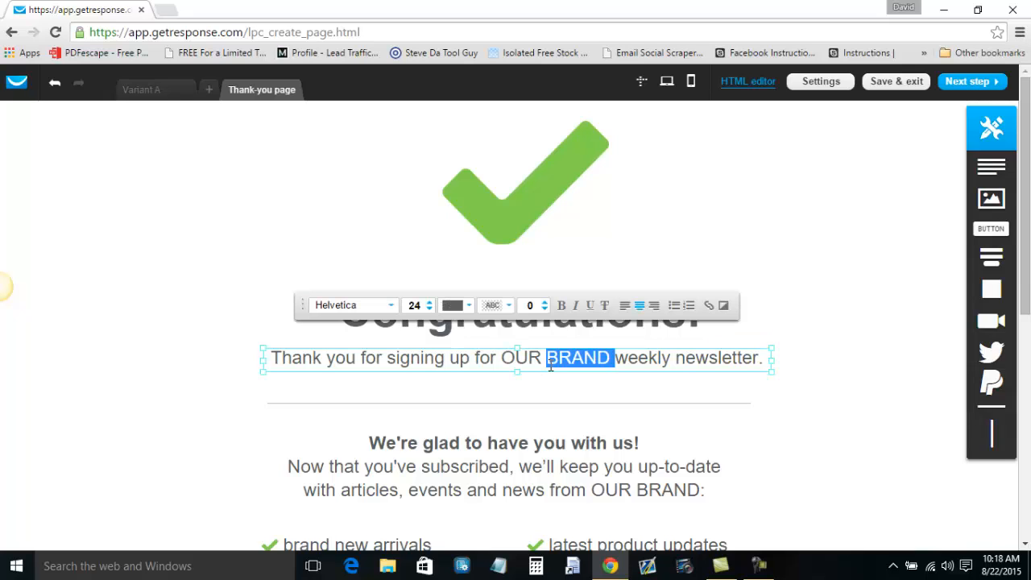
triple_click(605, 367)
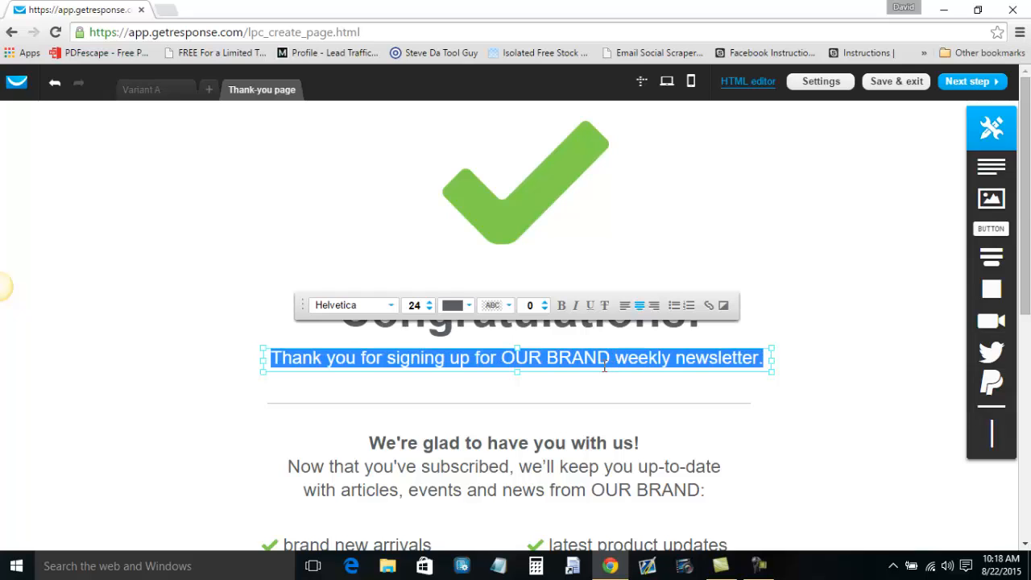
text(Th)
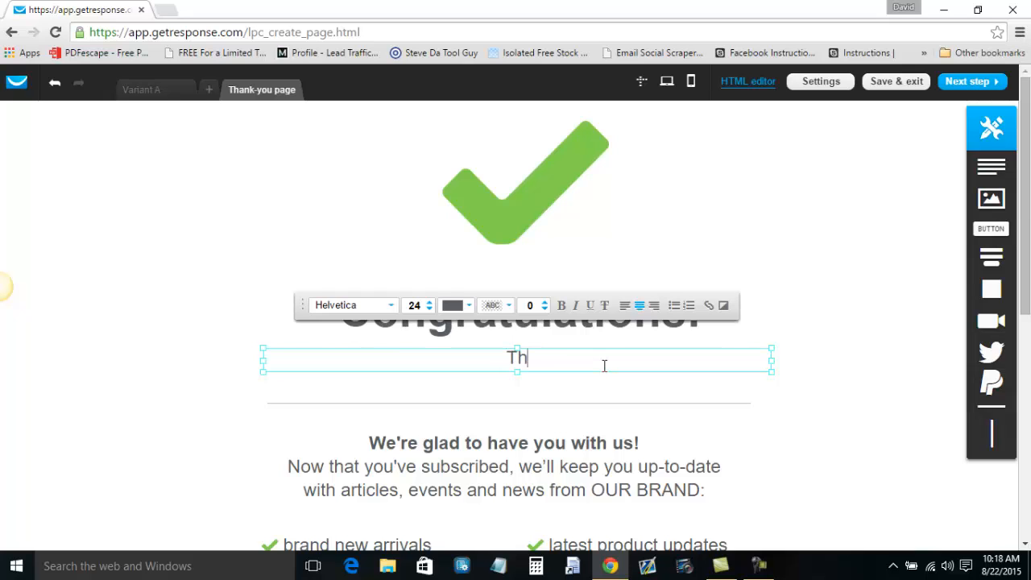
text(e Road to Six)
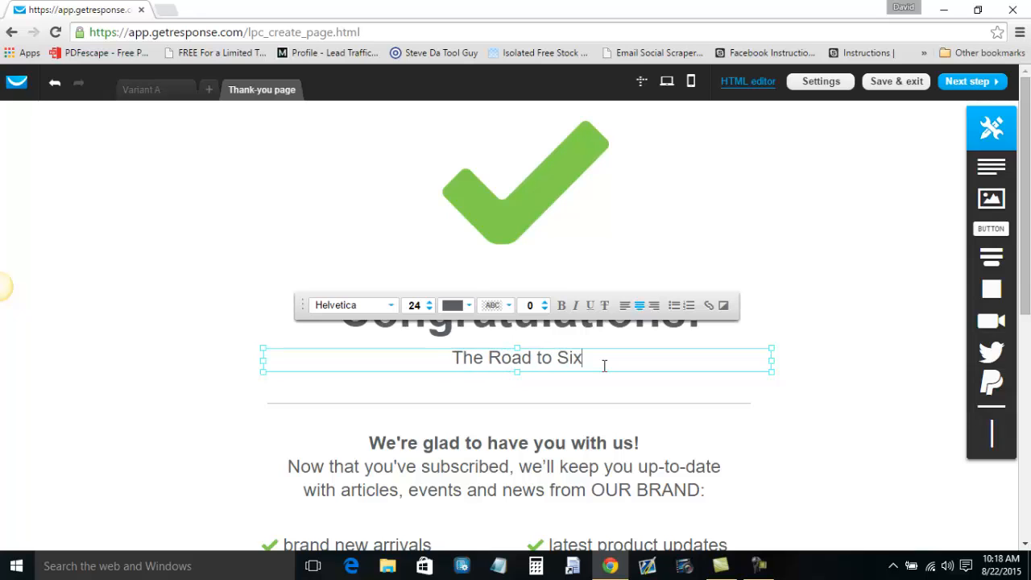
text(-Figure)
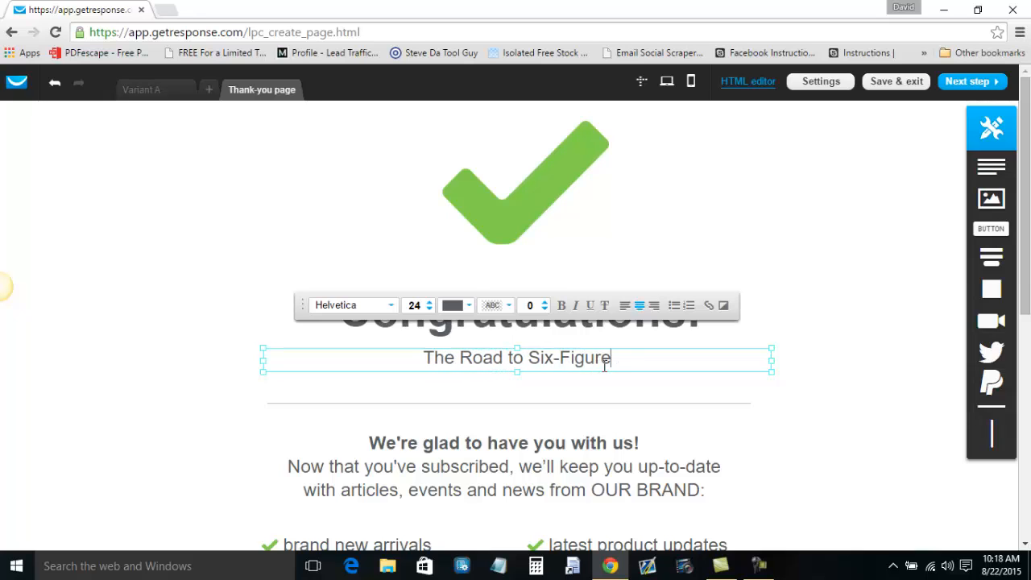
text(s in 90 Days or Le)
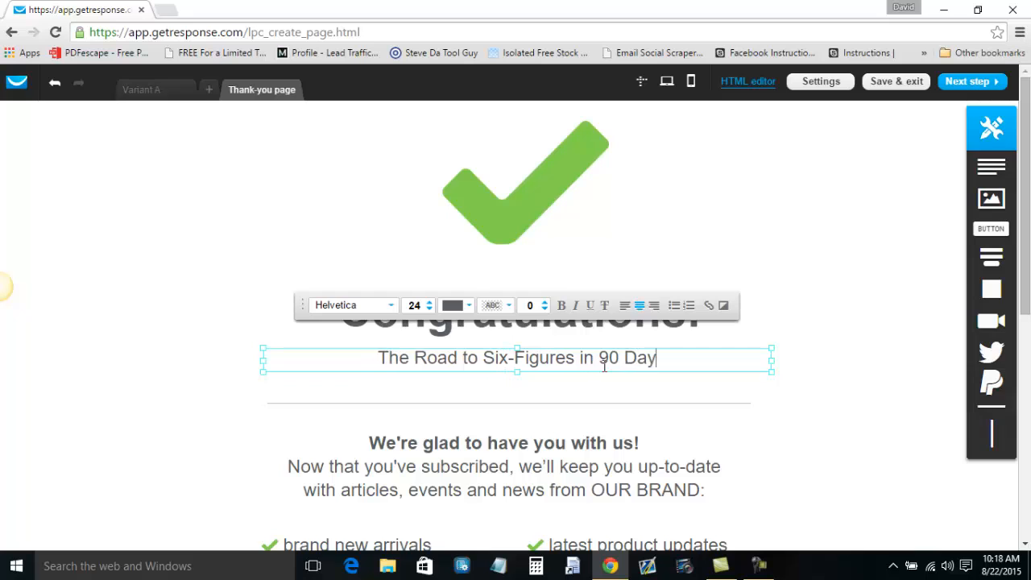
text(ss e)
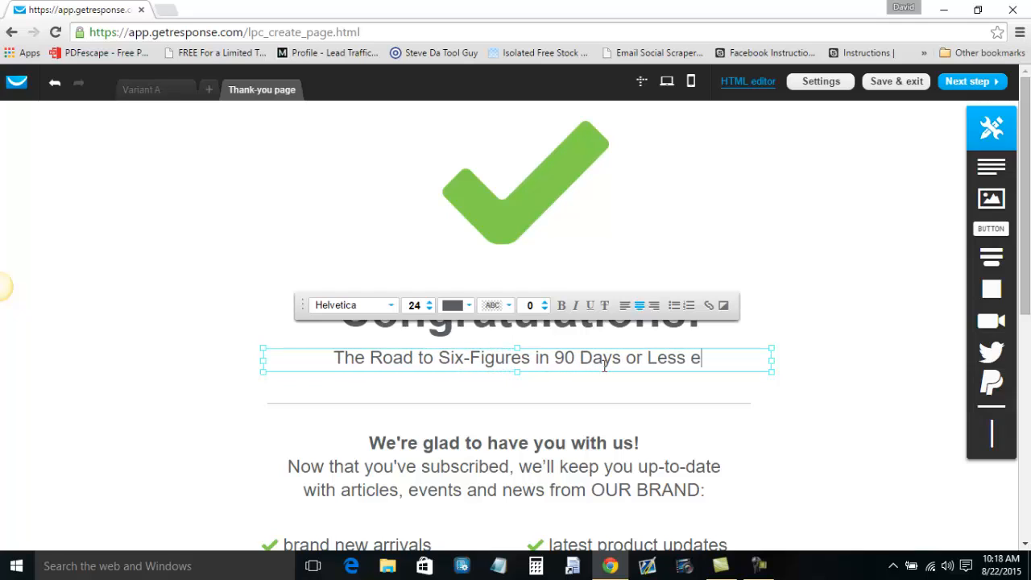
text(Book will be)
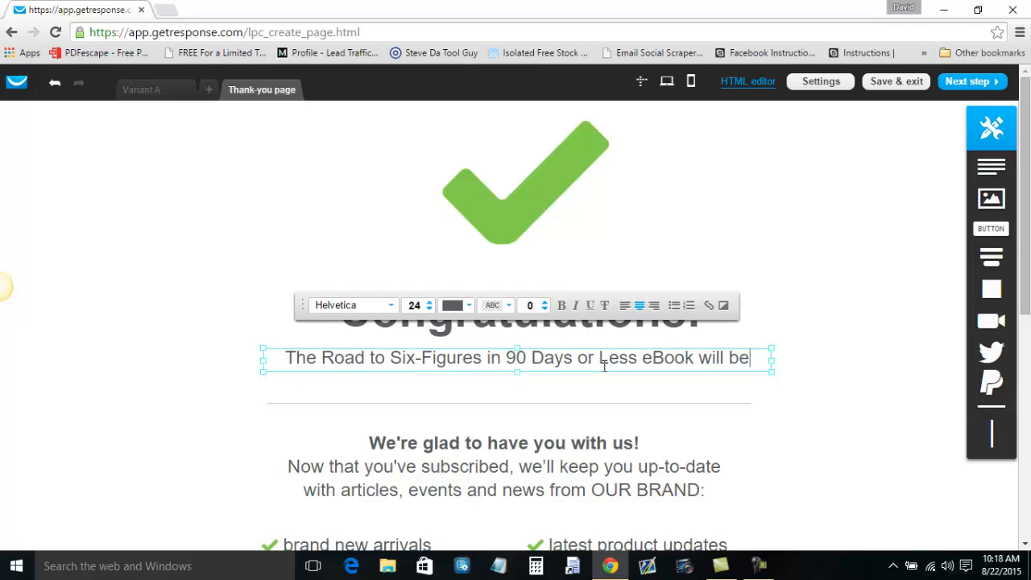
text( emailed to you)
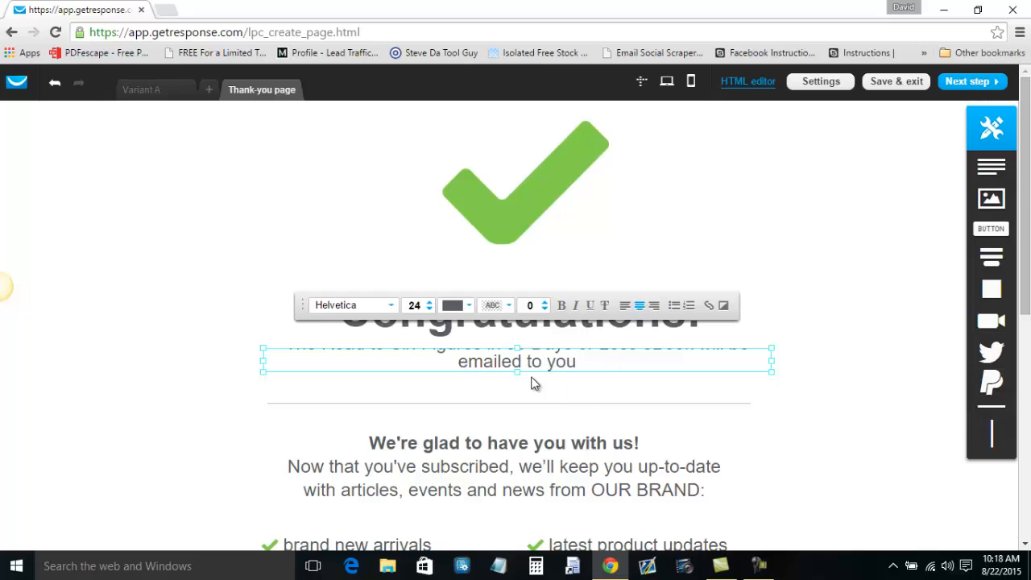
drag(518, 372, 521, 403)
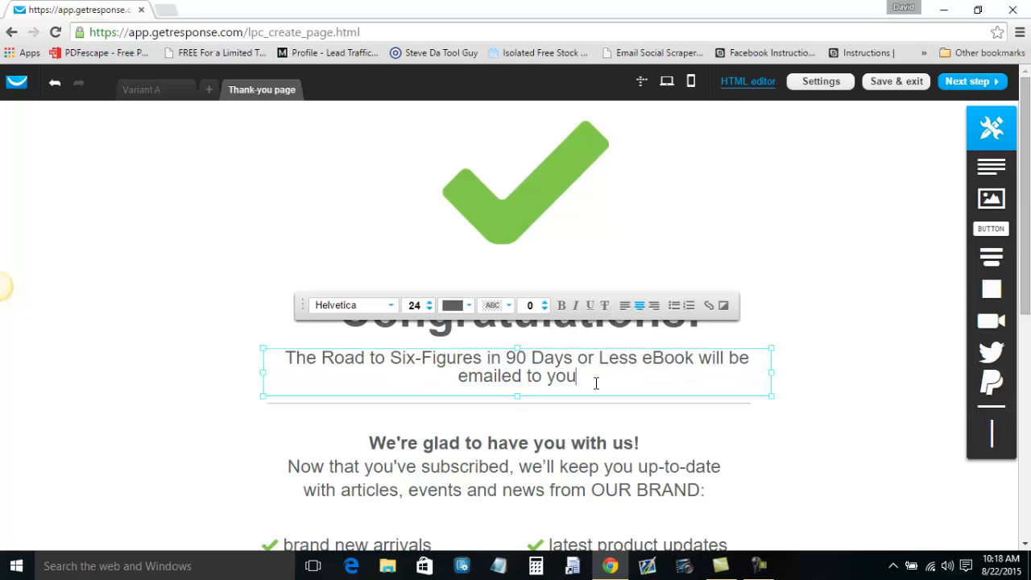
text(in a )
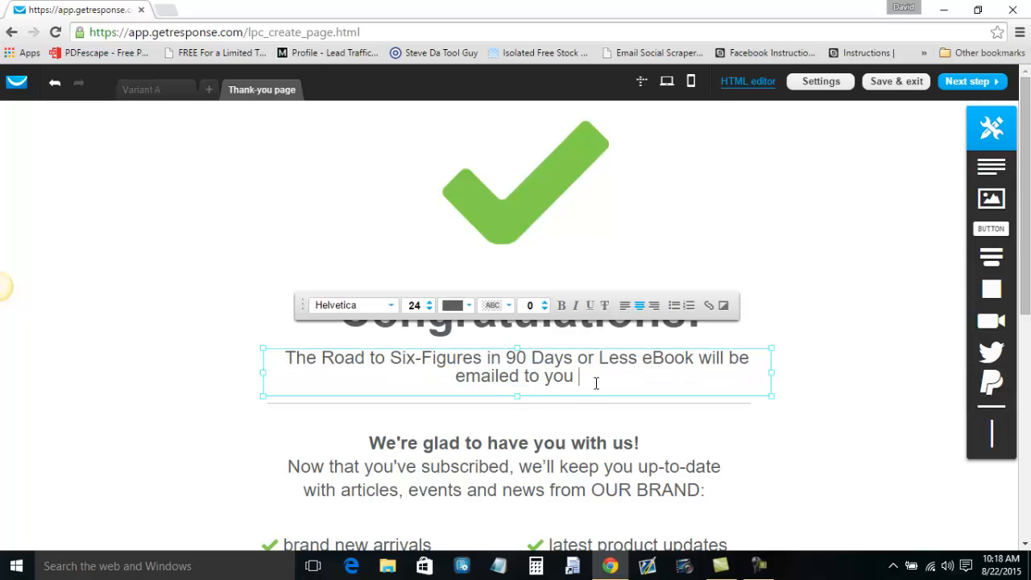
text(few moments)
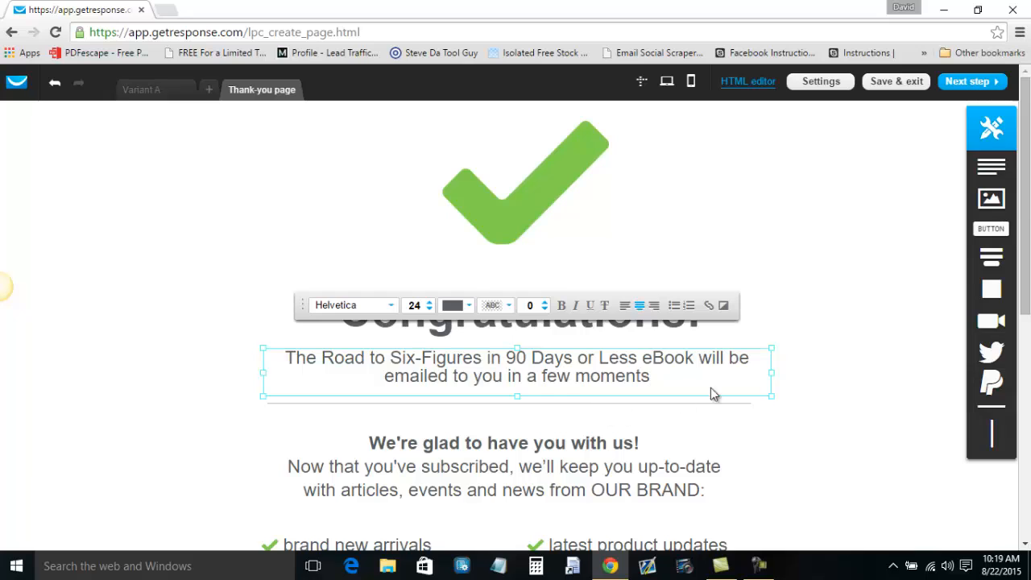
click(698, 360)
key(Return)
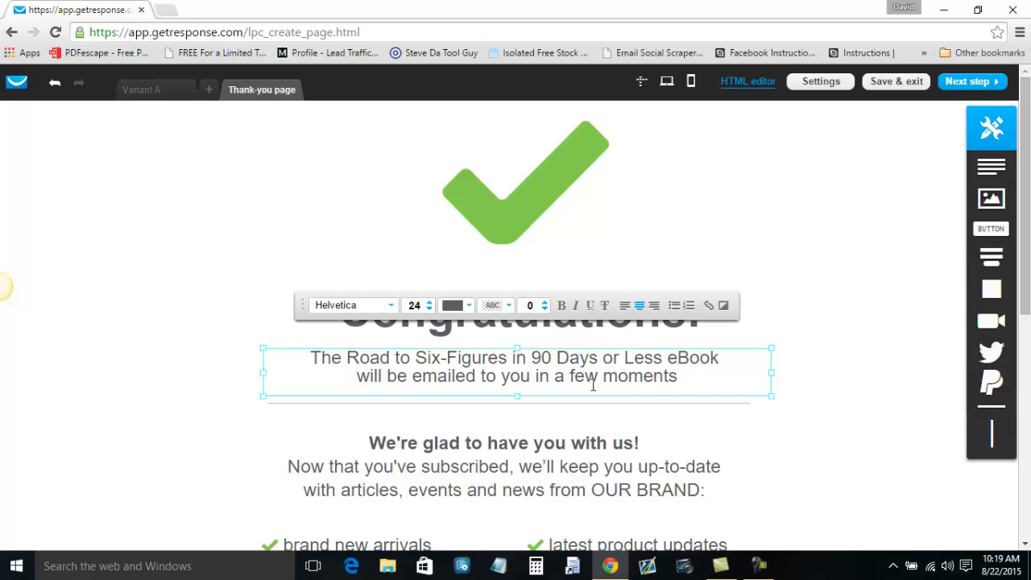
click(694, 376)
End the message with '!' and delete both bullet lists, 'and so much more!', the blog paragraph, lower divider, blog button and arrivals link.
text(!)
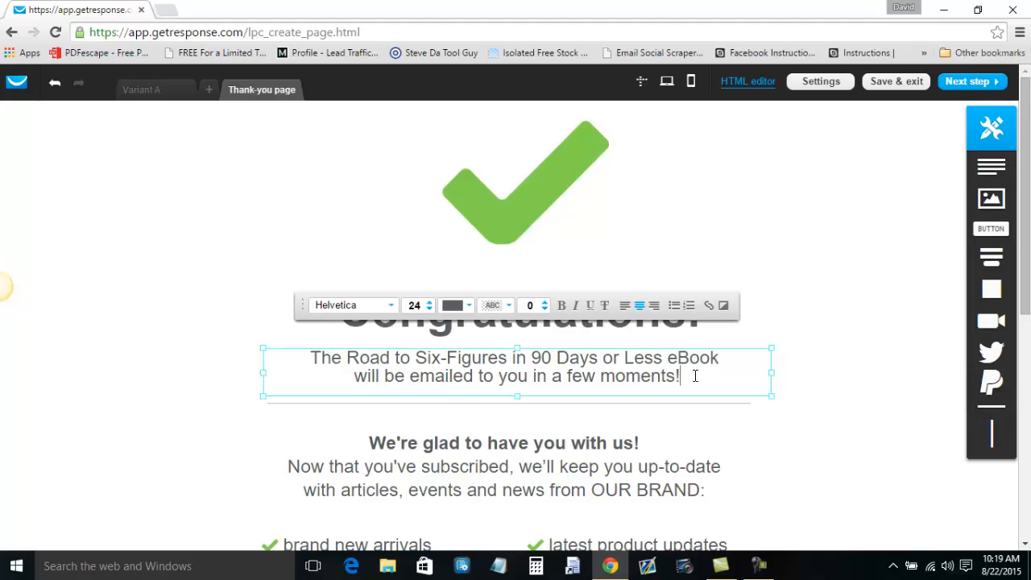
scroll(709, 379, down, 3)
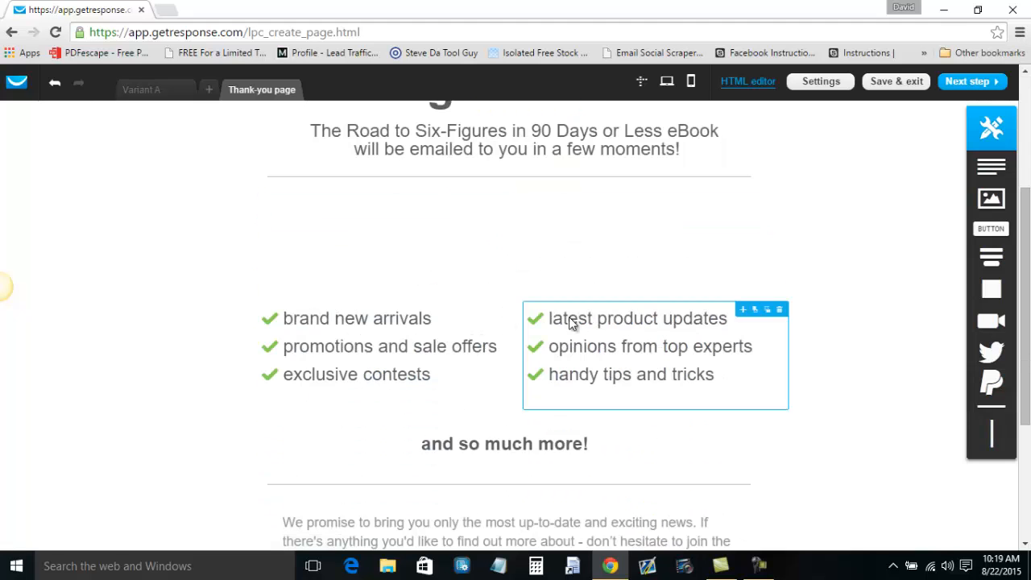
click(511, 310)
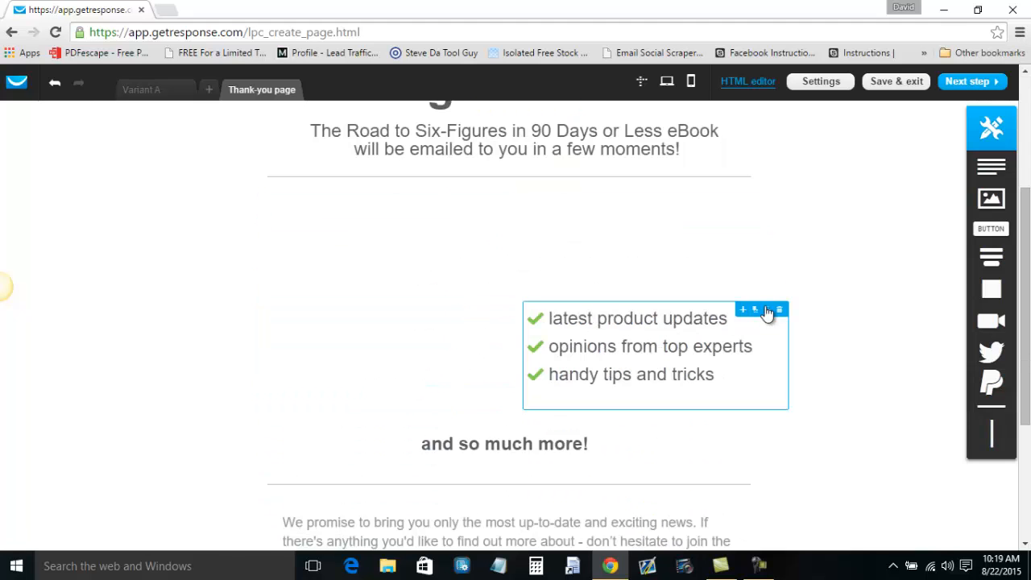
click(781, 311)
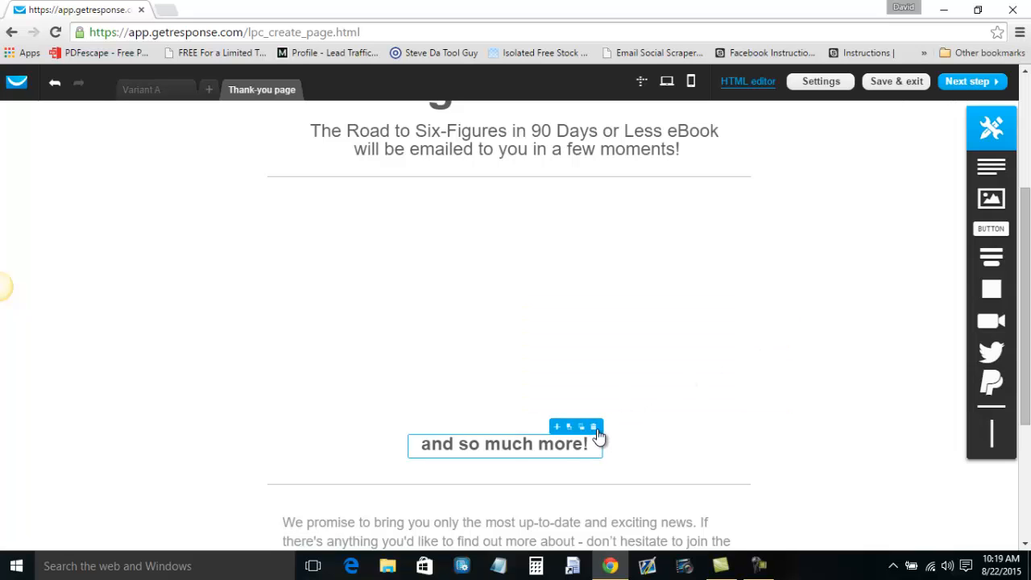
click(597, 427)
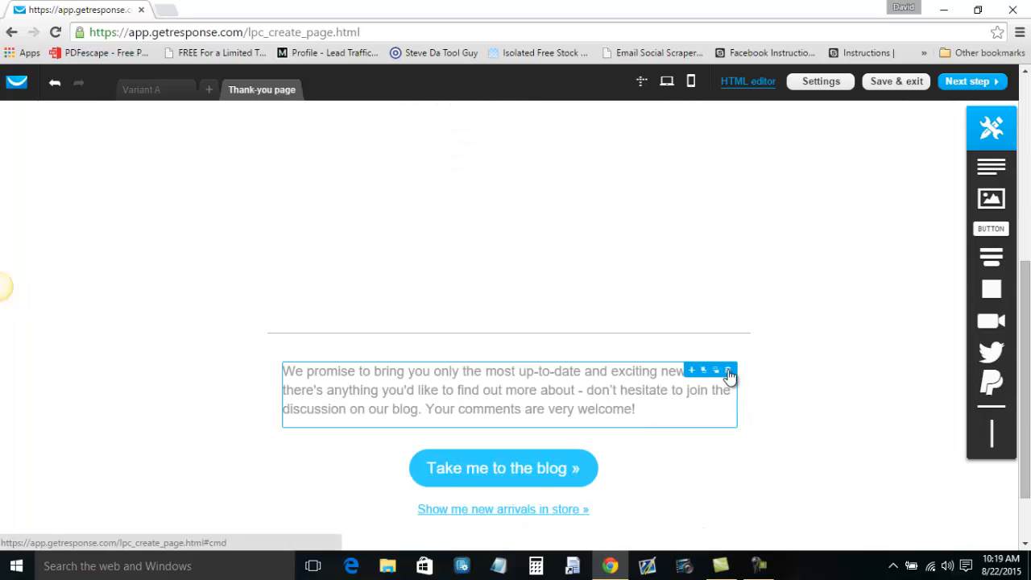
click(730, 370)
click(743, 326)
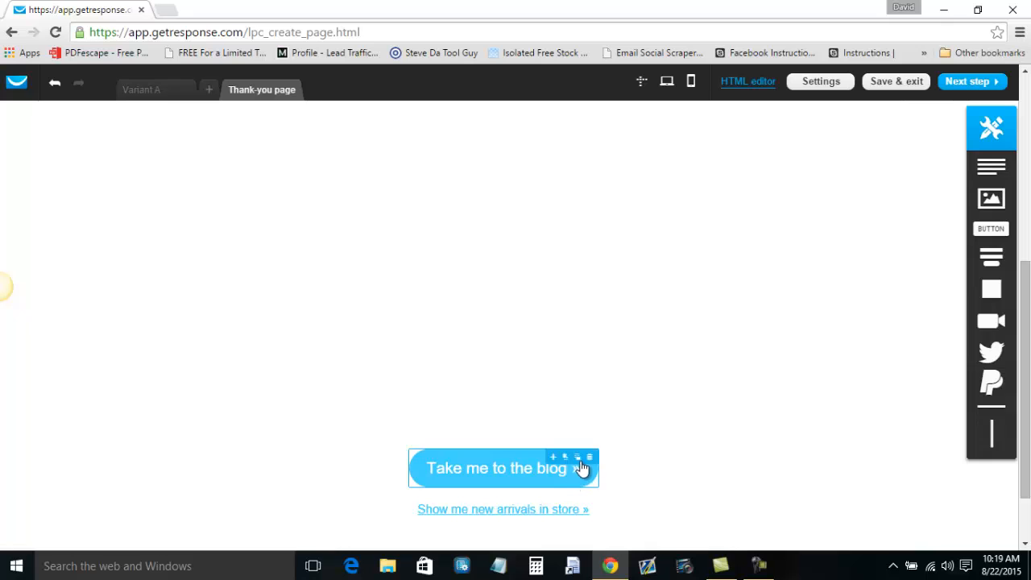
click(591, 456)
click(589, 493)
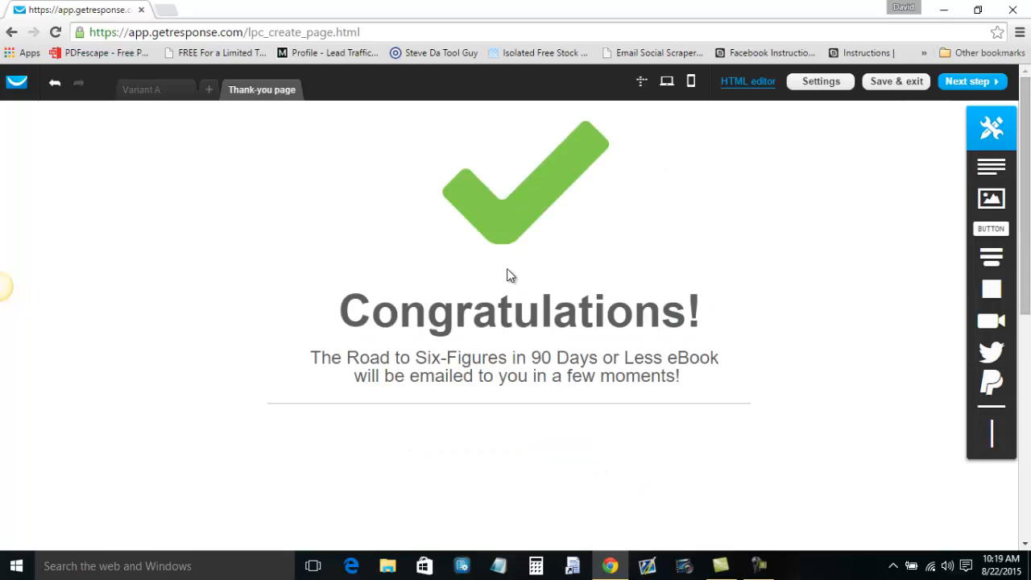
mouse_move(584, 212)
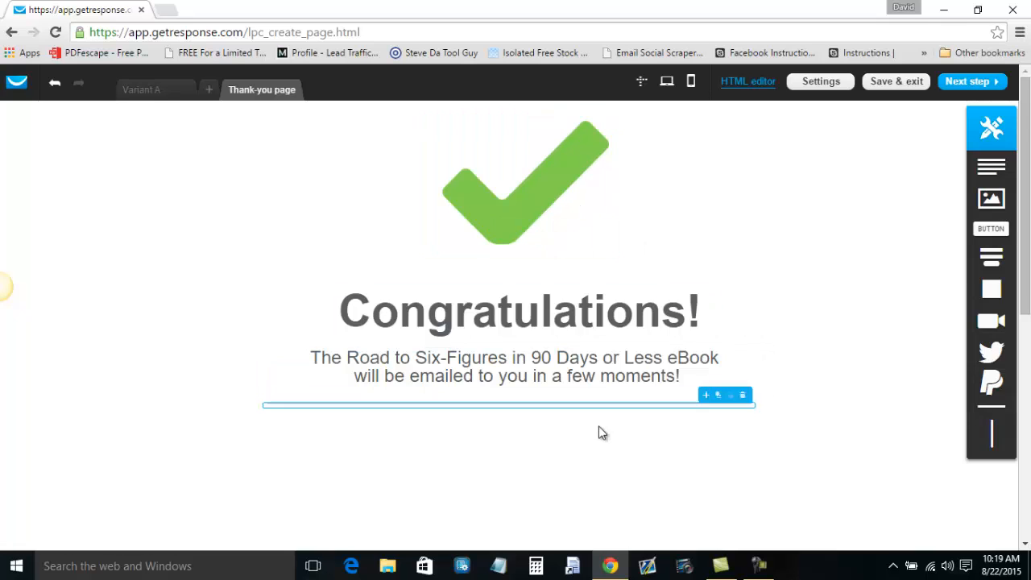
Move the heading higher and change 'Congratulations' to 'Thank You'.
drag(568, 299, 559, 264)
double_click(562, 295)
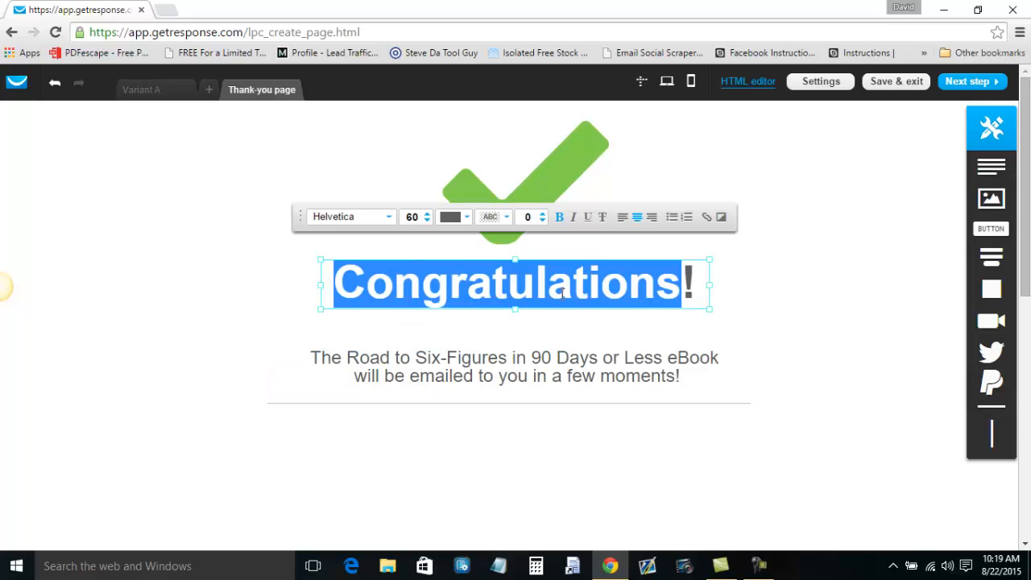
text(Thank You!)
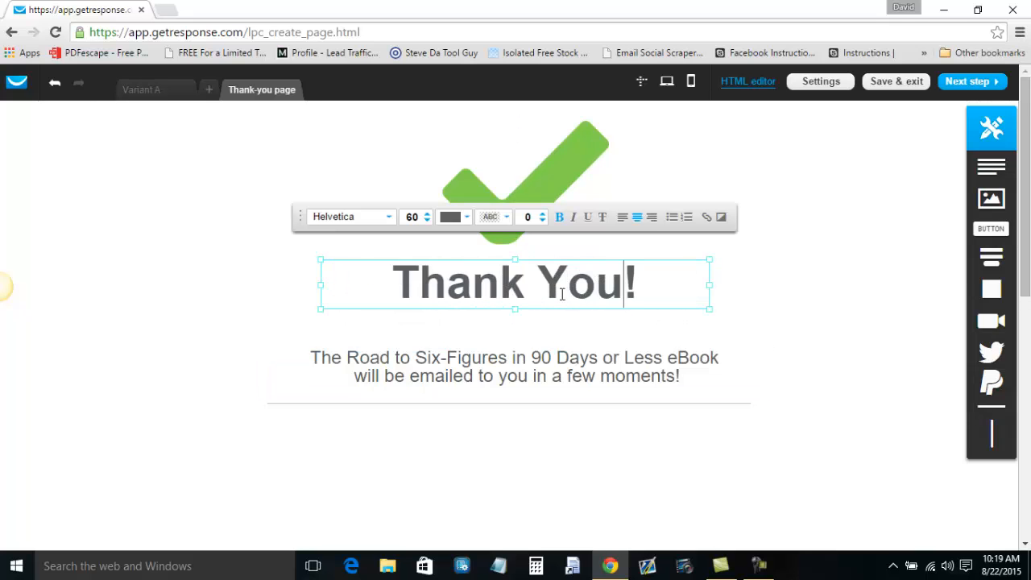
click(548, 443)
Pull the eBook delivery message and the divider line up close beneath the heading.
click(561, 364)
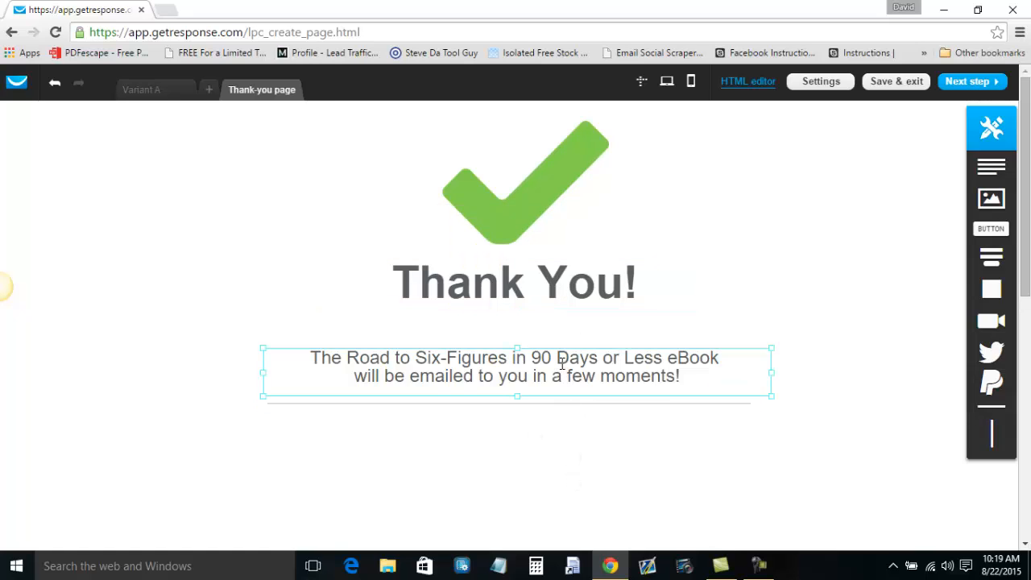
drag(560, 382, 558, 348)
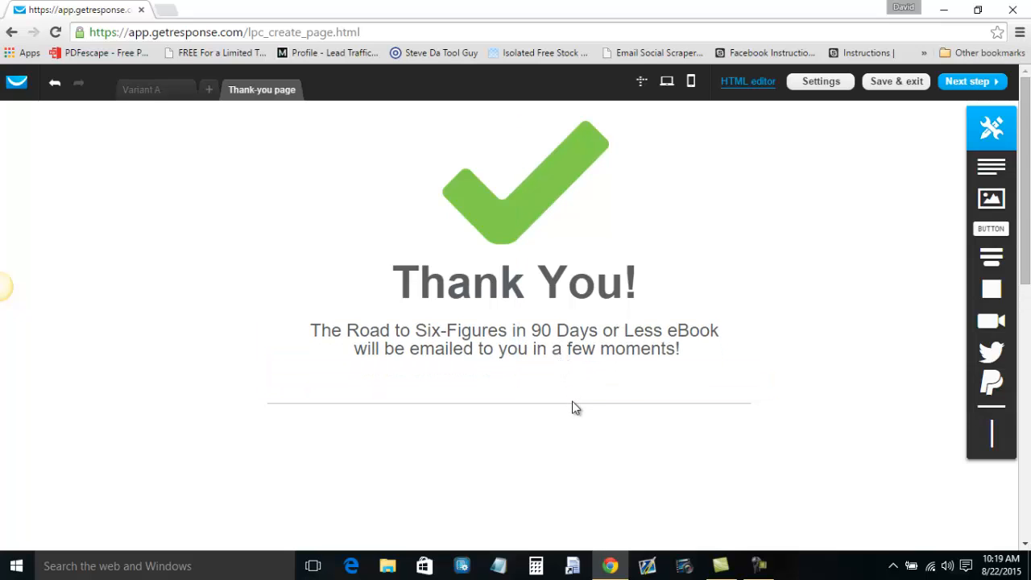
drag(573, 404, 571, 375)
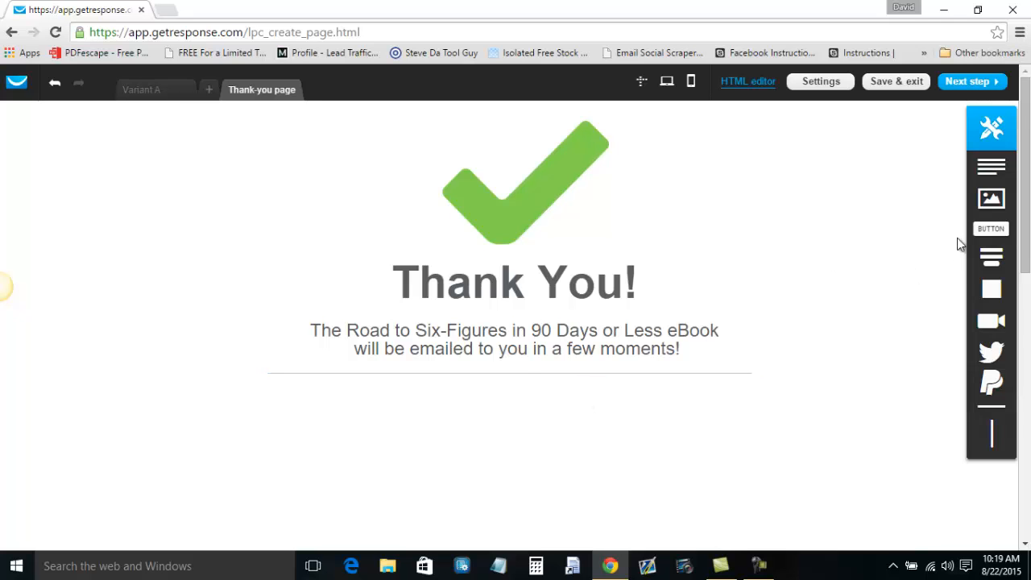
Add an image block below the divider and replace it with the animated email image.
drag(992, 205, 551, 436)
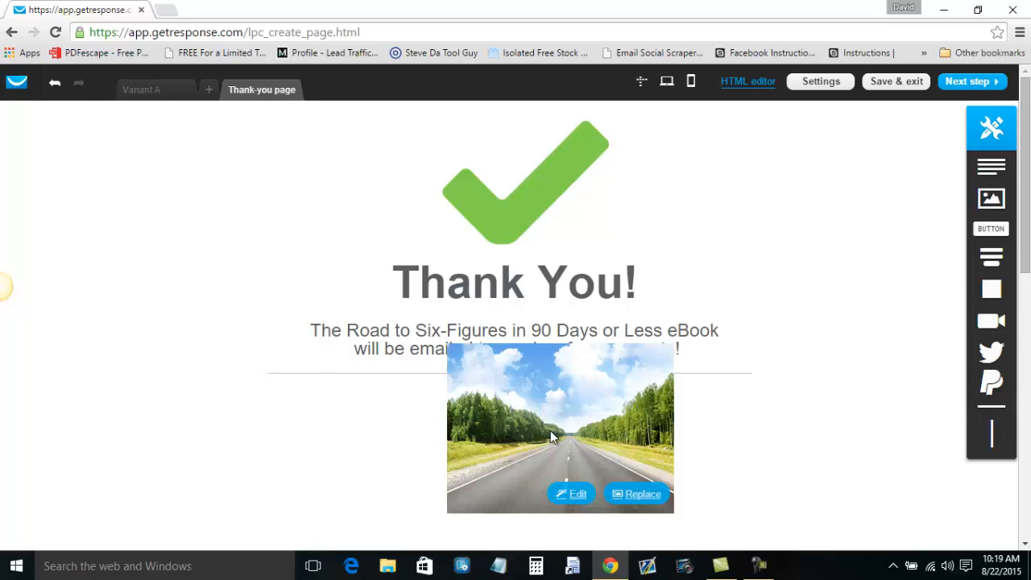
click(627, 495)
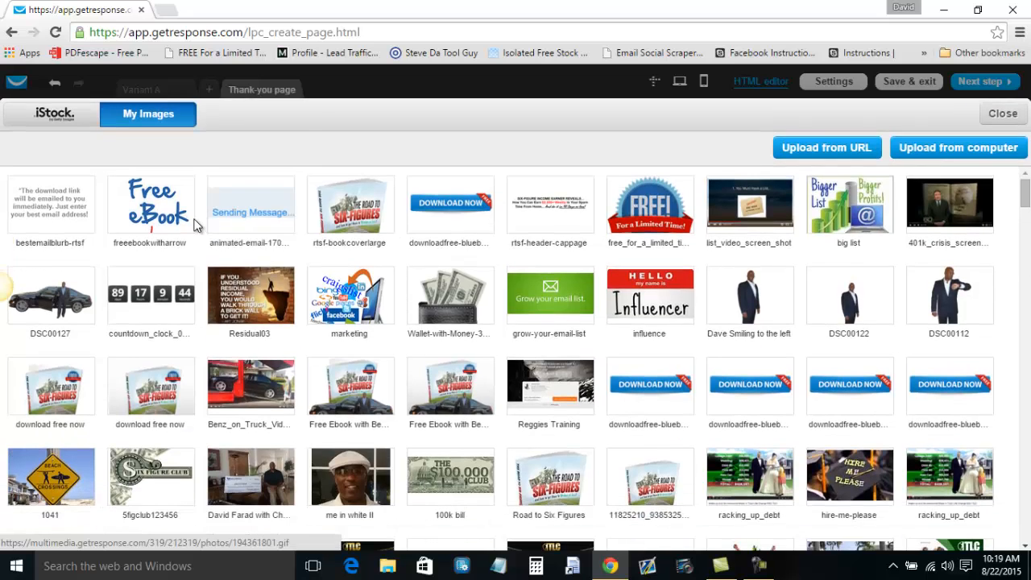
click(259, 215)
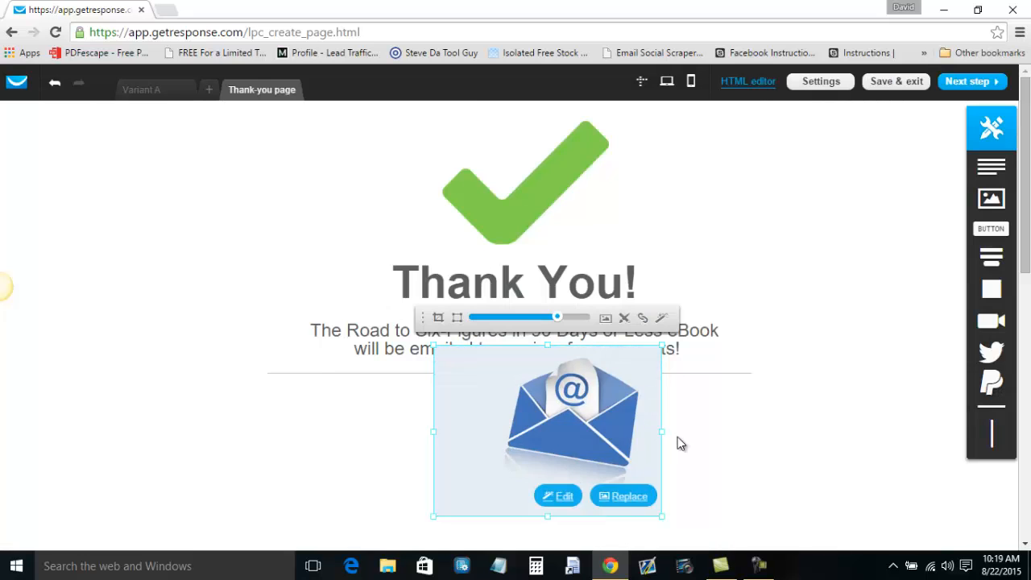
scroll(701, 448, down, 1)
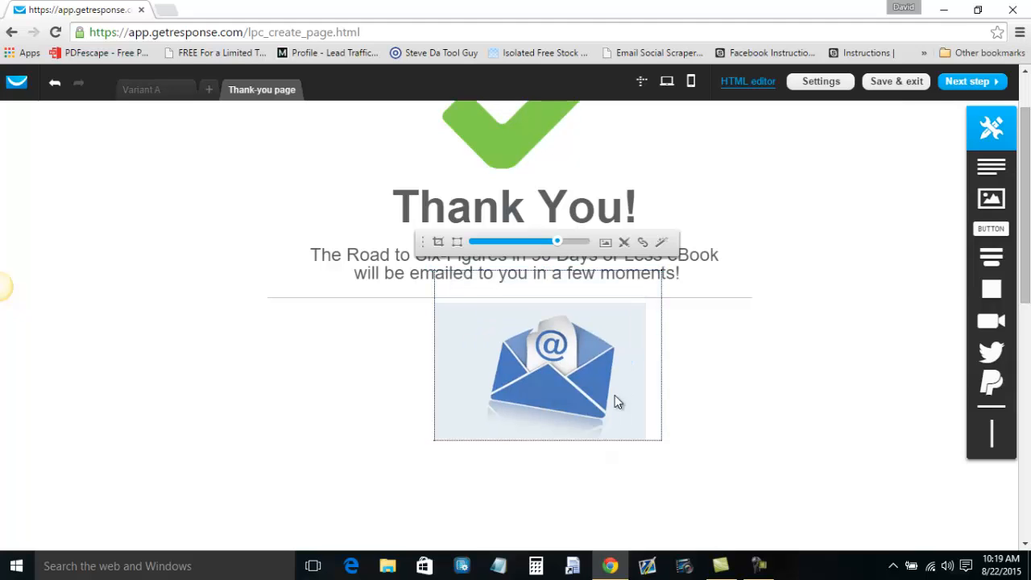
Enlarge the envelope image and centre it under the divider, then briefly check the sales page.
drag(587, 409, 576, 432)
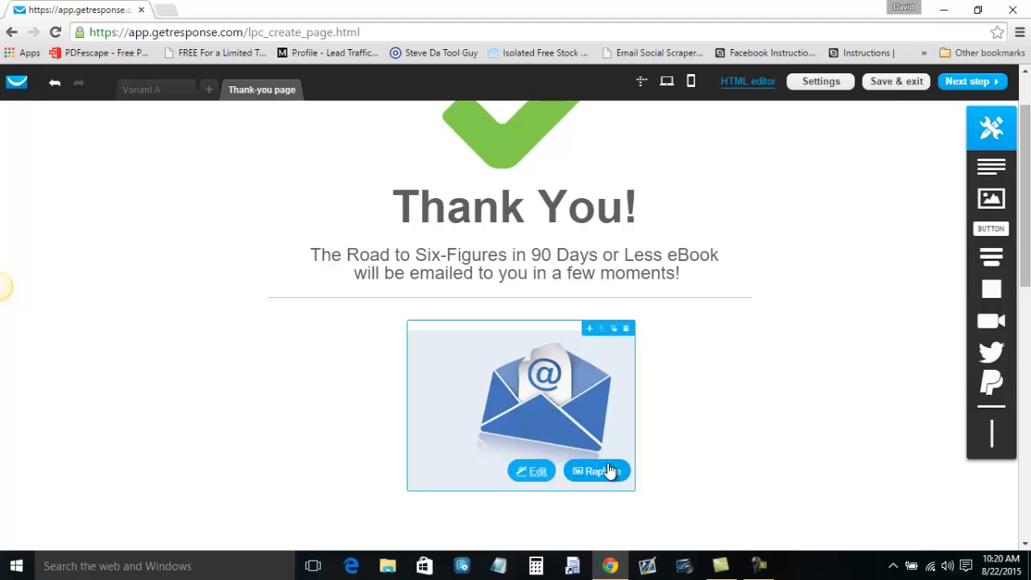
drag(635, 490, 661, 512)
drag(608, 438, 559, 410)
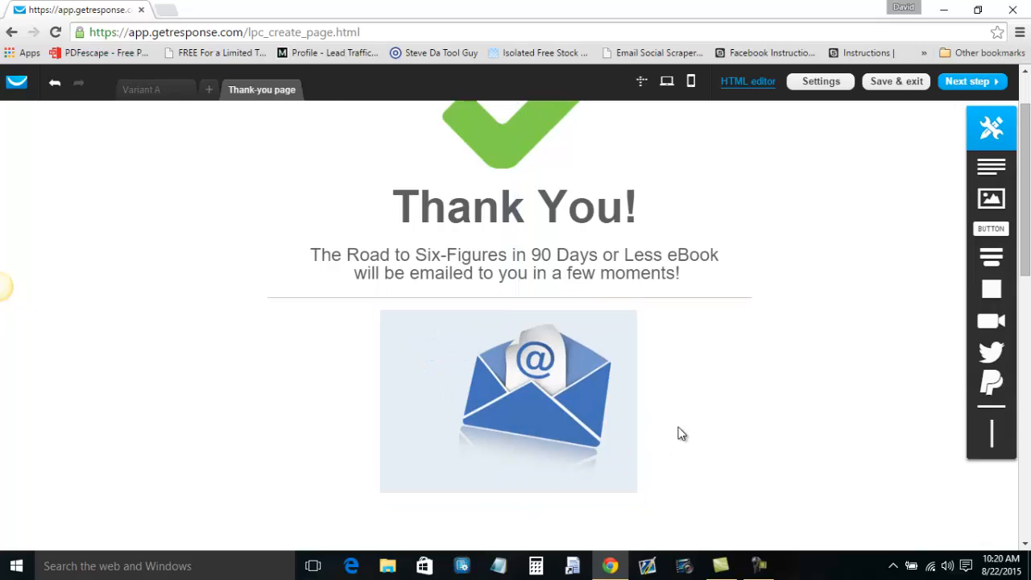
scroll(697, 433, up, 1)
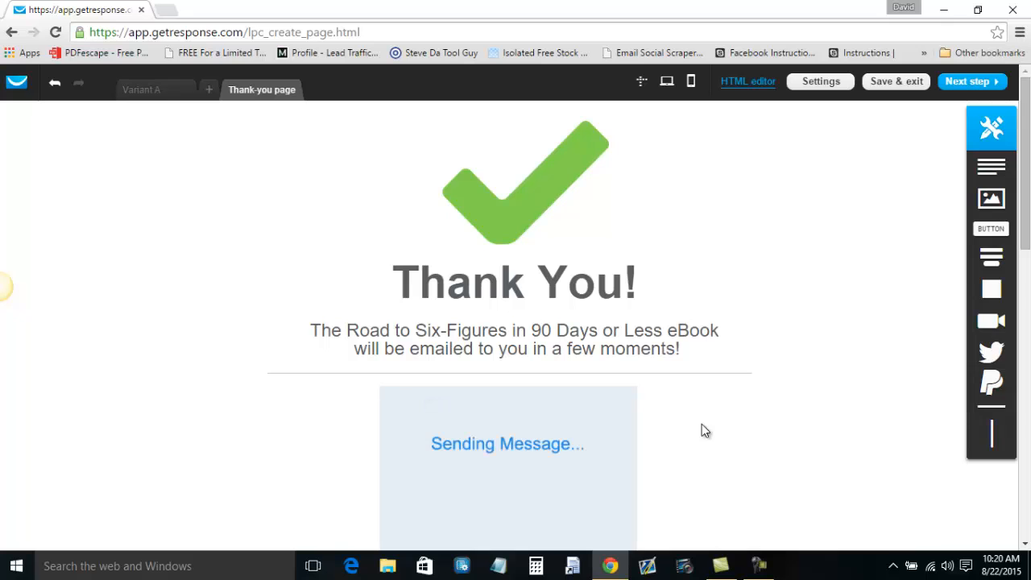
click(152, 96)
click(261, 95)
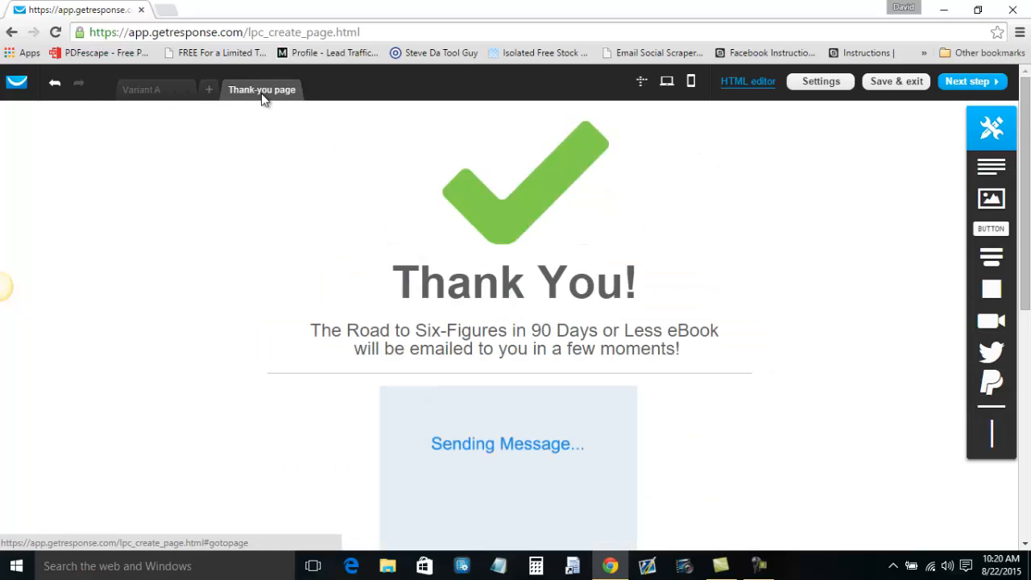
In the landing page settings, enter 'The Road to Six-Figures in 90 Days or Less' as the page title and paste it as the description.
click(975, 82)
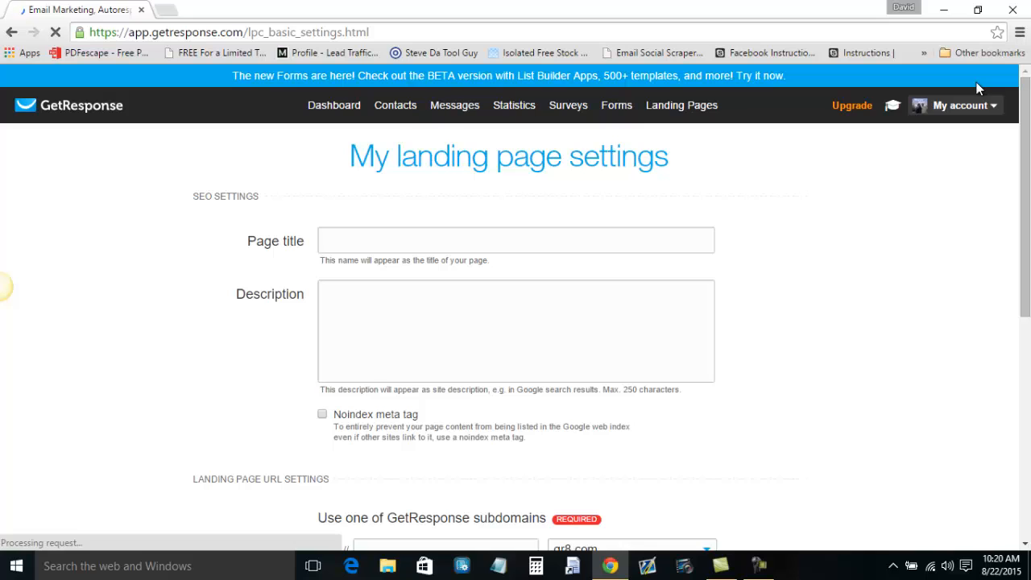
click(412, 239)
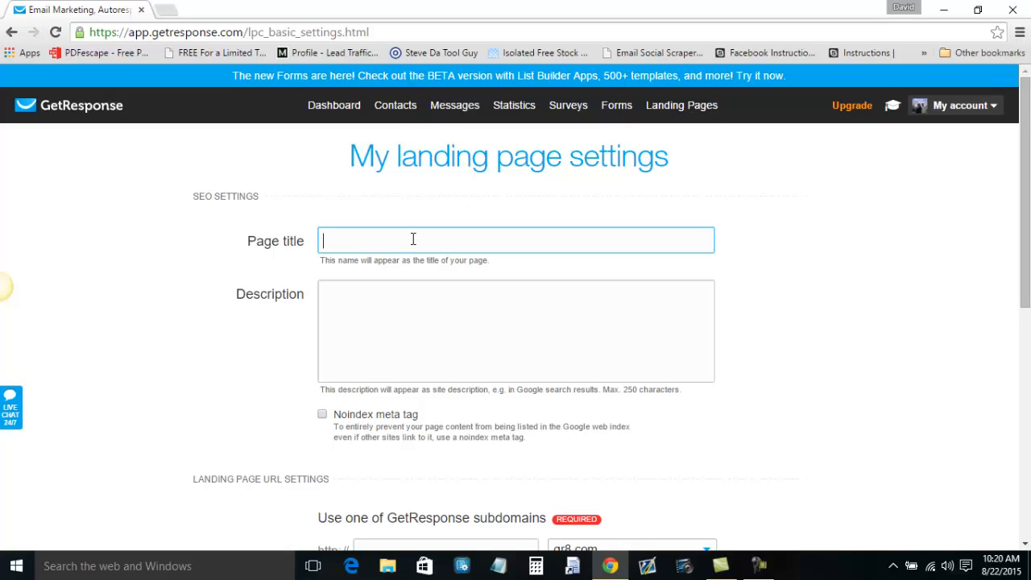
text(R)
key(BackSpace)
text(The Road)
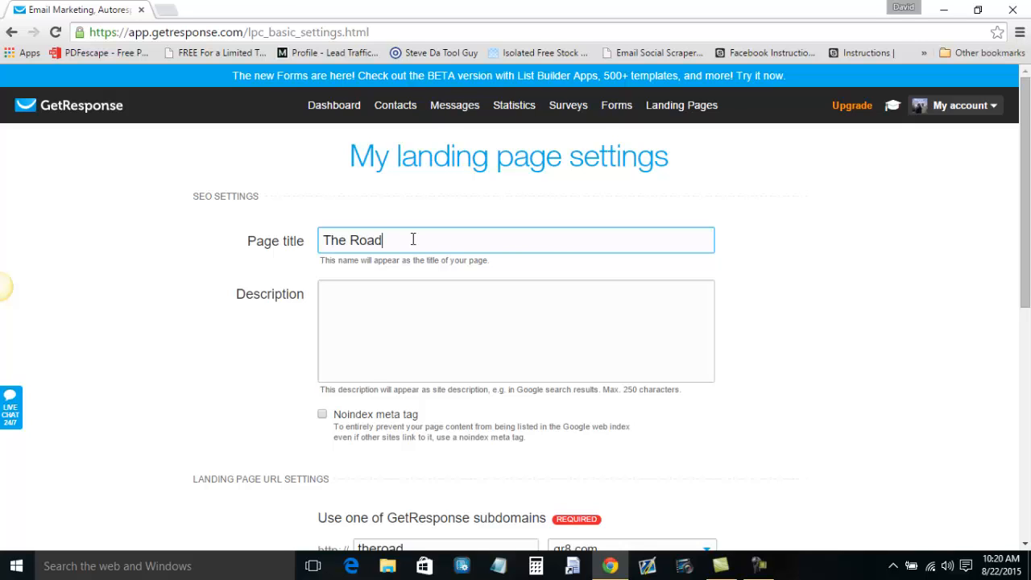
text( to Six-Figures in 90 Day)
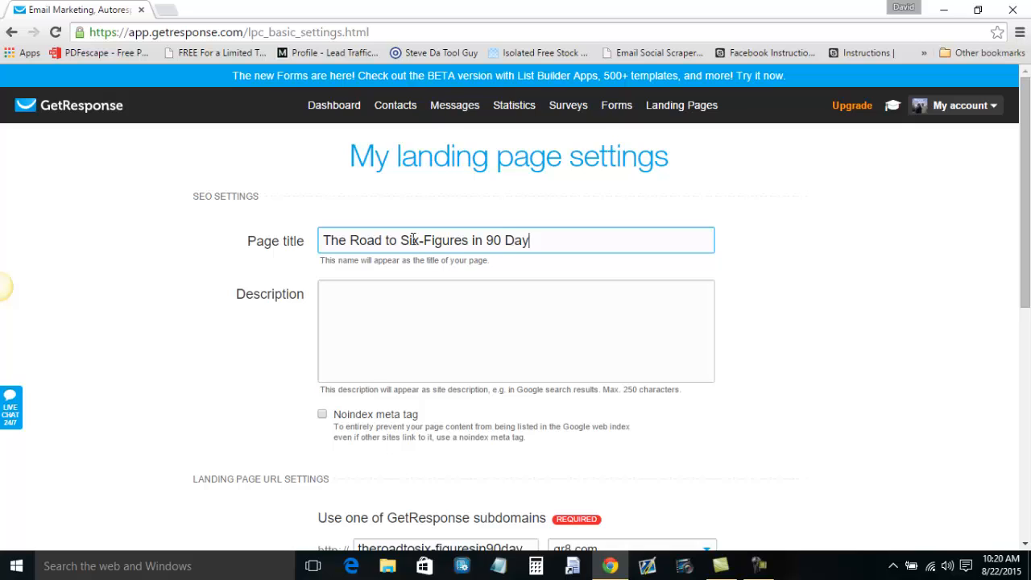
text(s or Less)
drag(632, 240, 322, 241)
key(ctrl+c)
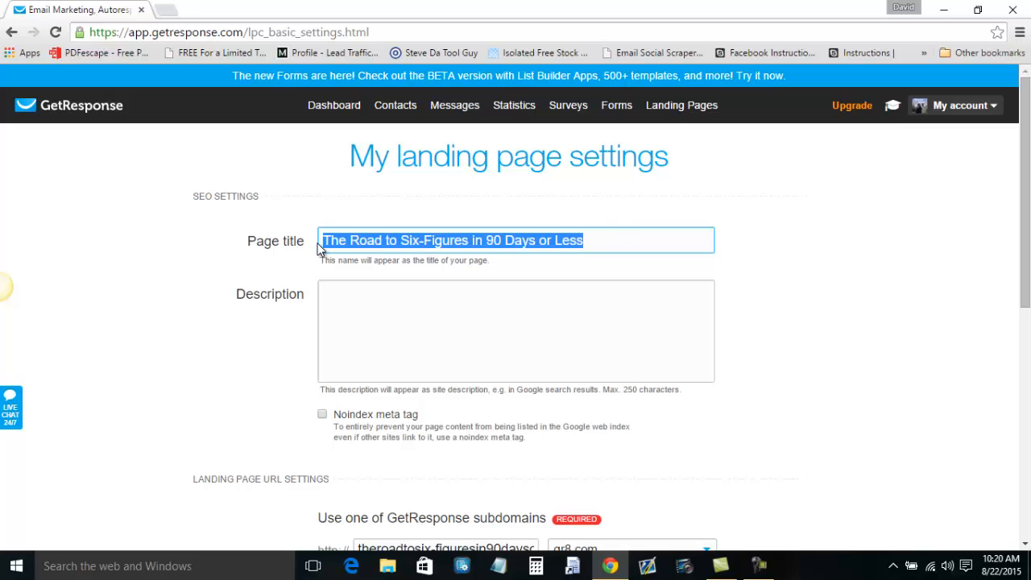
click(398, 288)
key(ctrl+v)
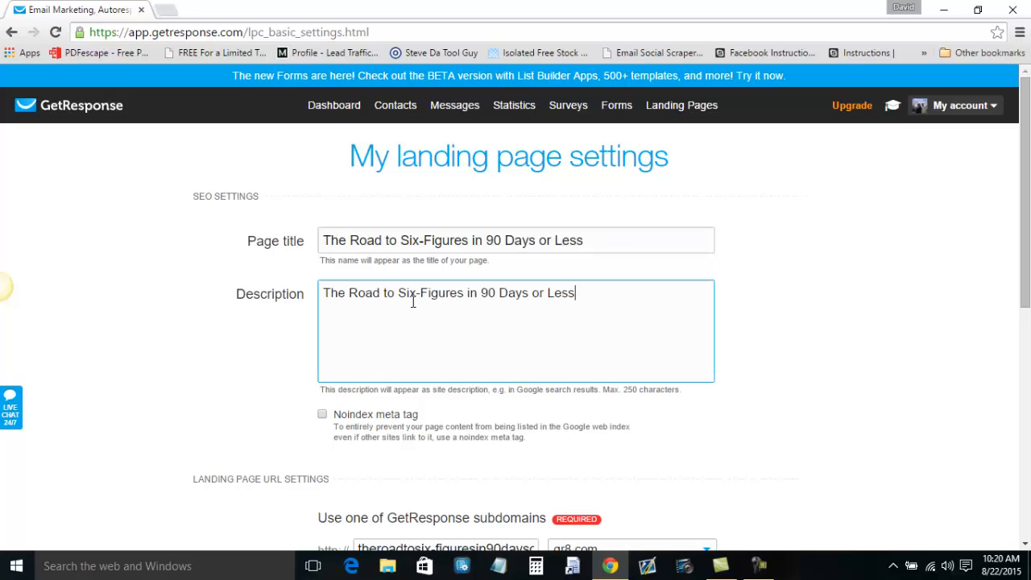
scroll(412, 300, down, 2)
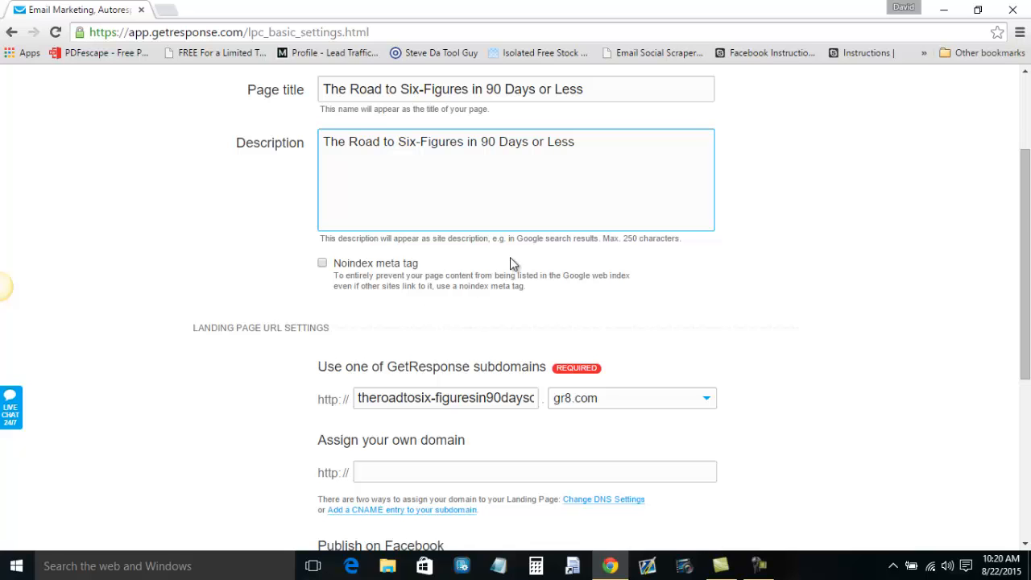
Keep gr8.com as the domain and replace the auto-filled subdomain with 'sixfigureswithdave'.
scroll(510, 260, down, 2)
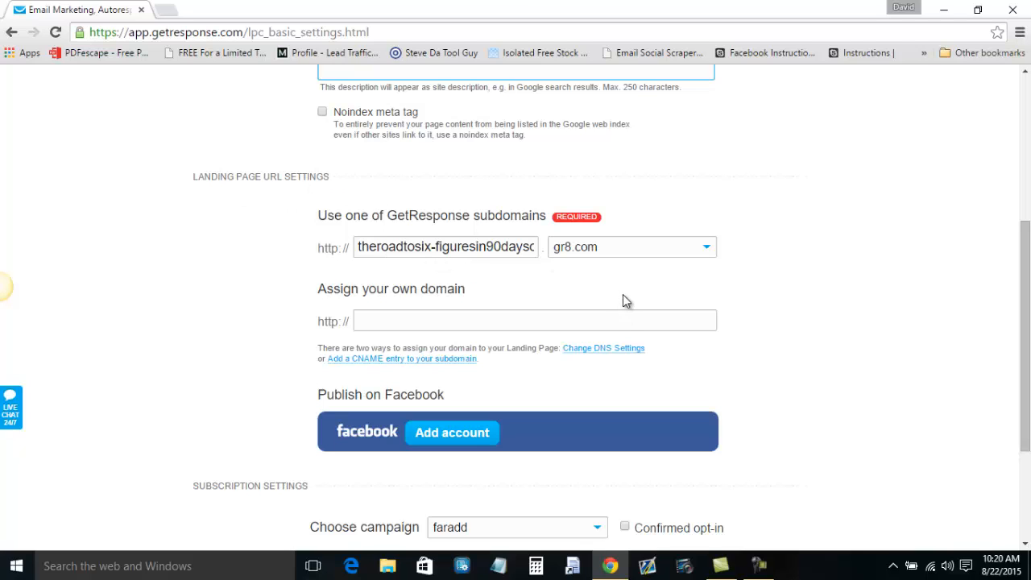
click(709, 252)
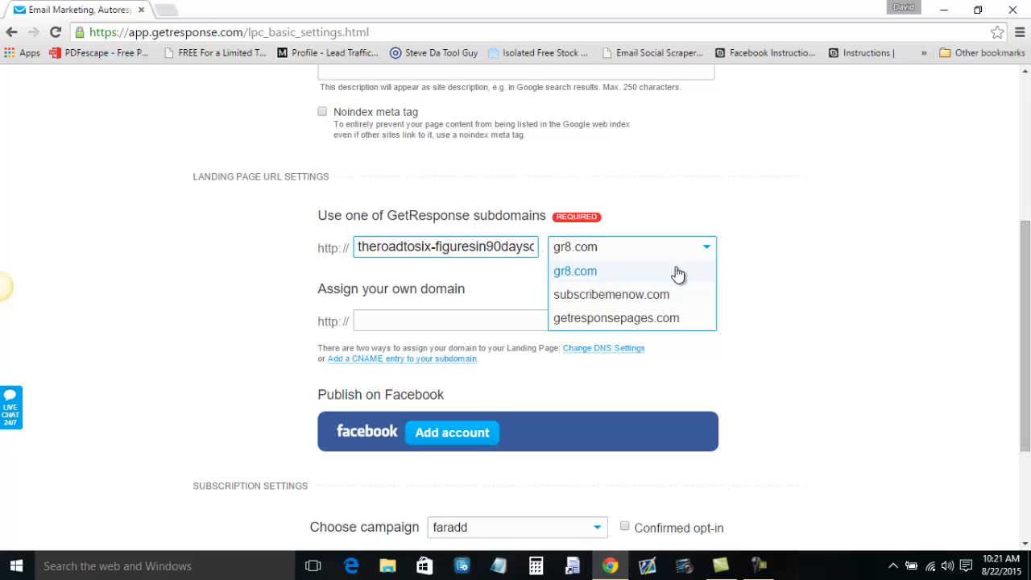
click(676, 270)
click(390, 247)
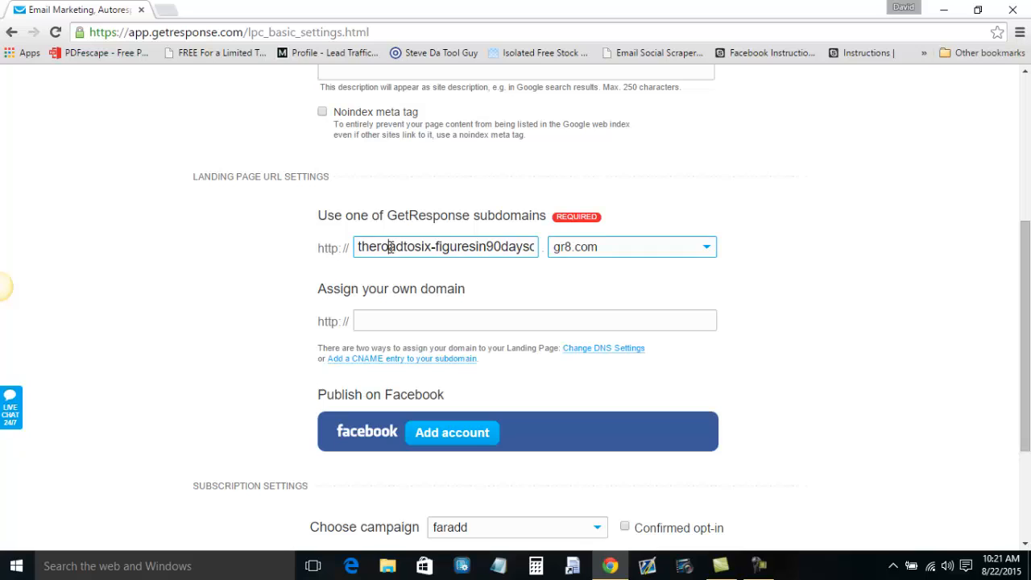
key(ctrl+a)
key(BackSpace)
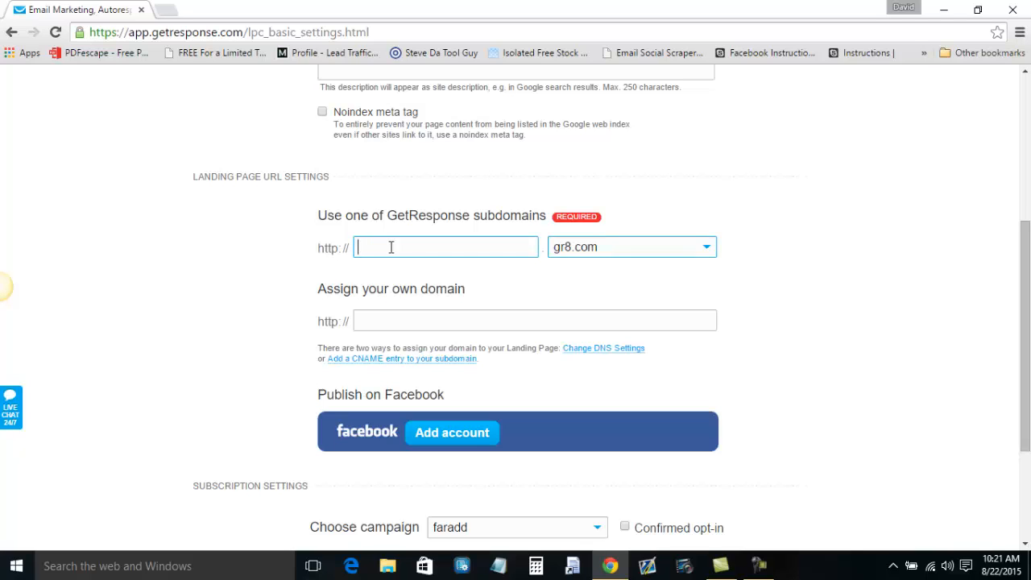
text(sixfigureswithdave)
click(425, 319)
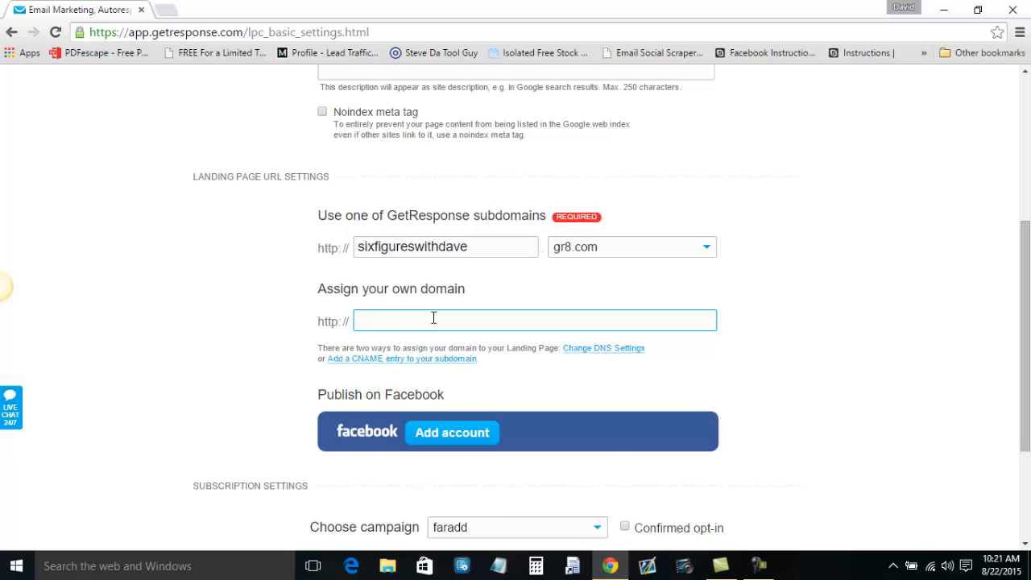
scroll(434, 318, down, 1)
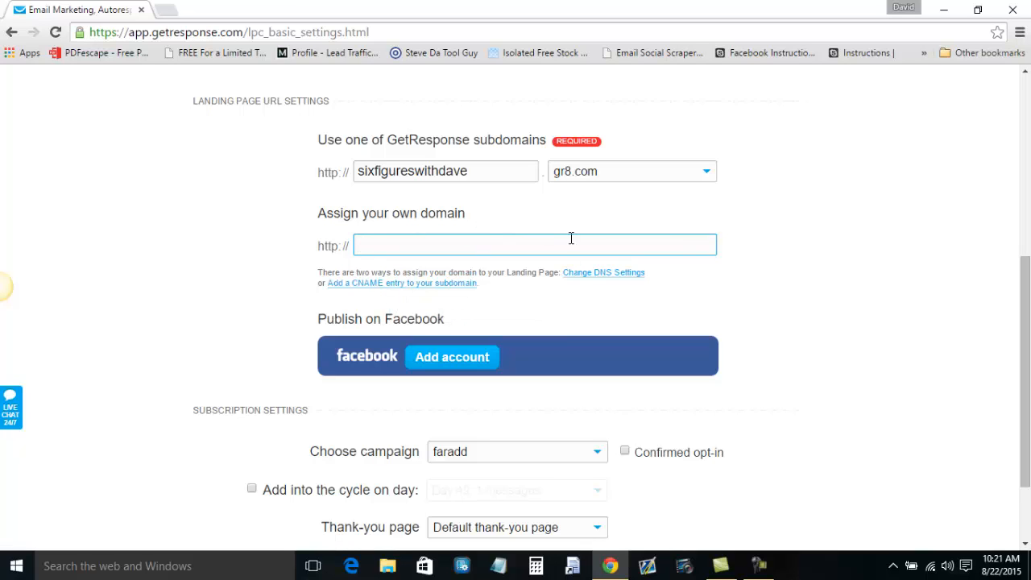
scroll(796, 236, up, 1)
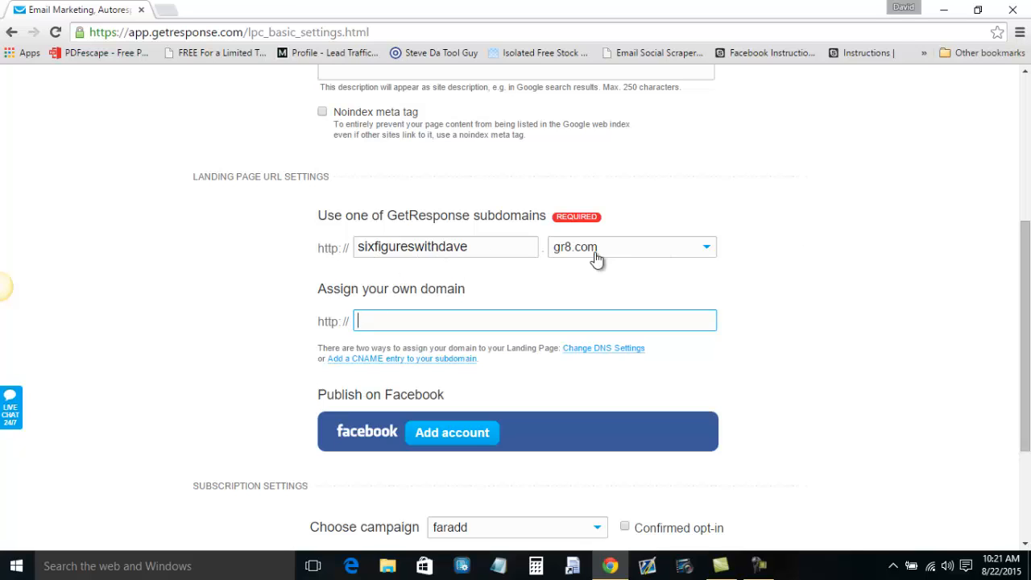
scroll(745, 306, down, 1)
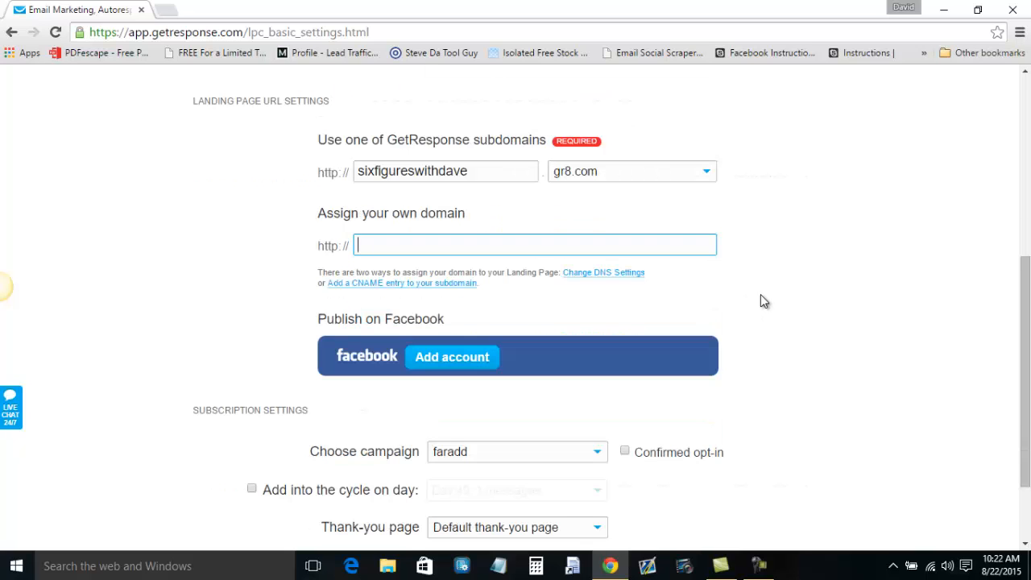
scroll(777, 287, down, 2)
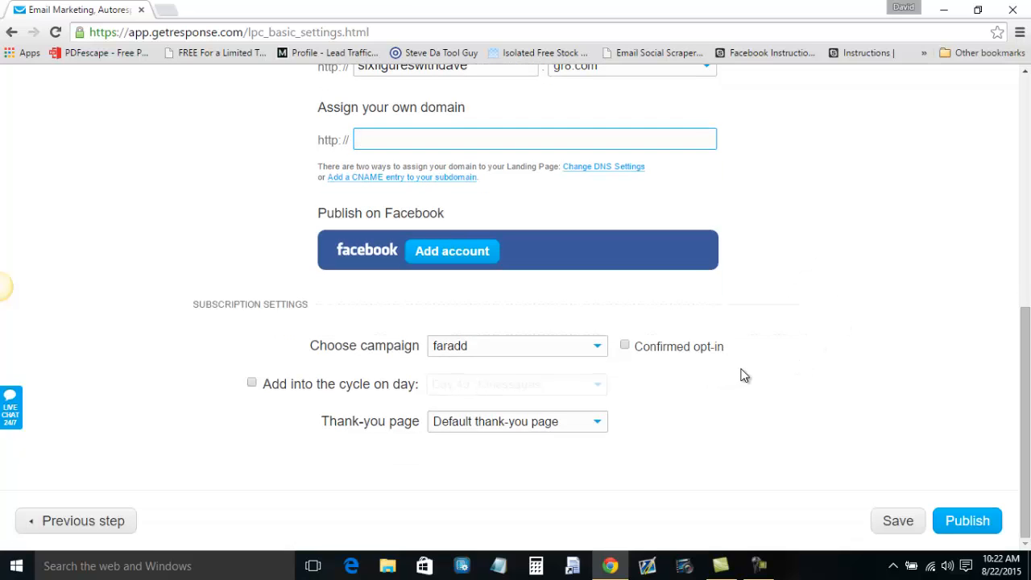
Choose the roadtosix_optins campaign, enable adding subscribers into the cycle on day 0, and save.
click(599, 353)
drag(600, 372, 601, 461)
click(512, 475)
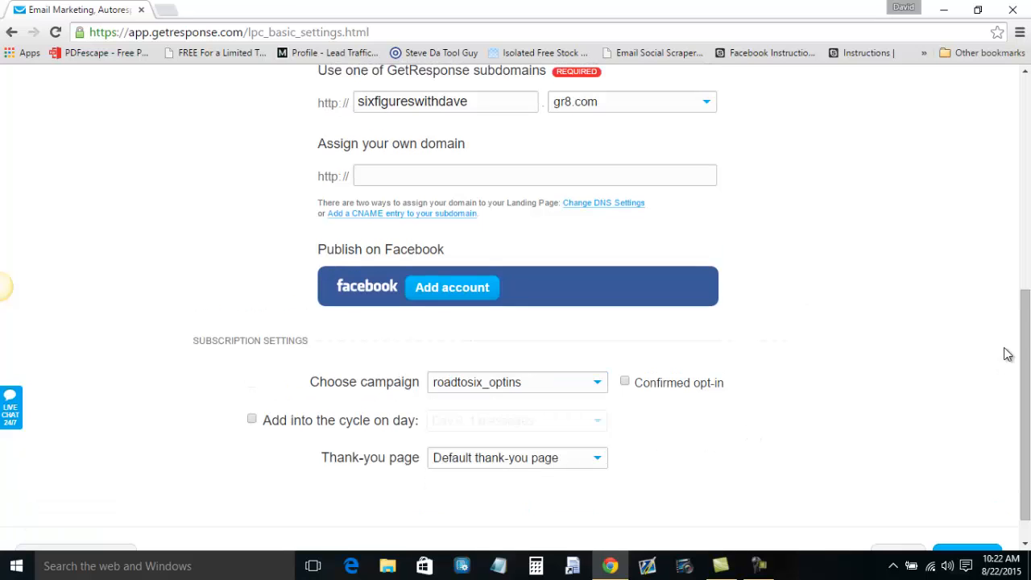
scroll(1007, 355, down, 1)
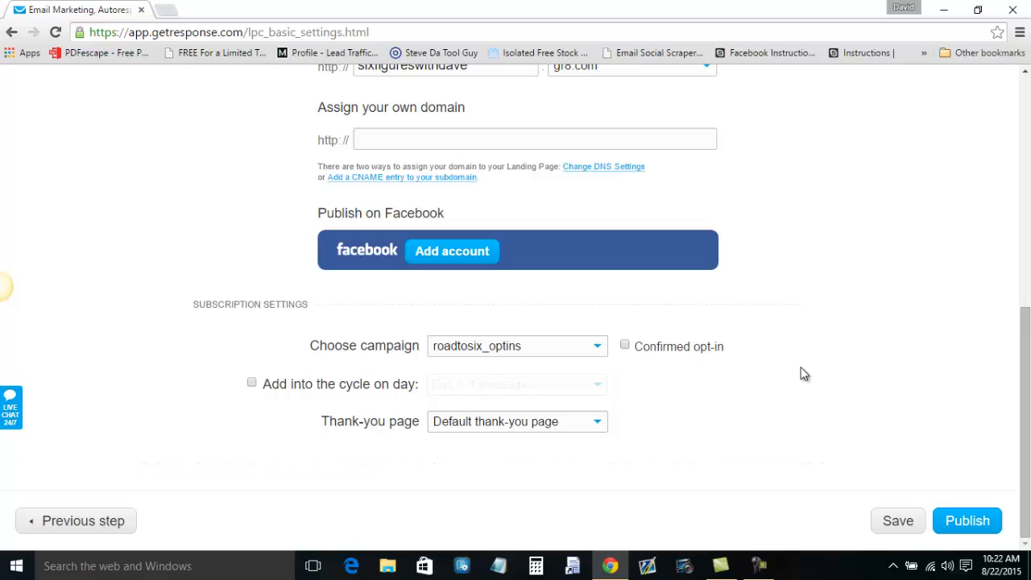
click(253, 384)
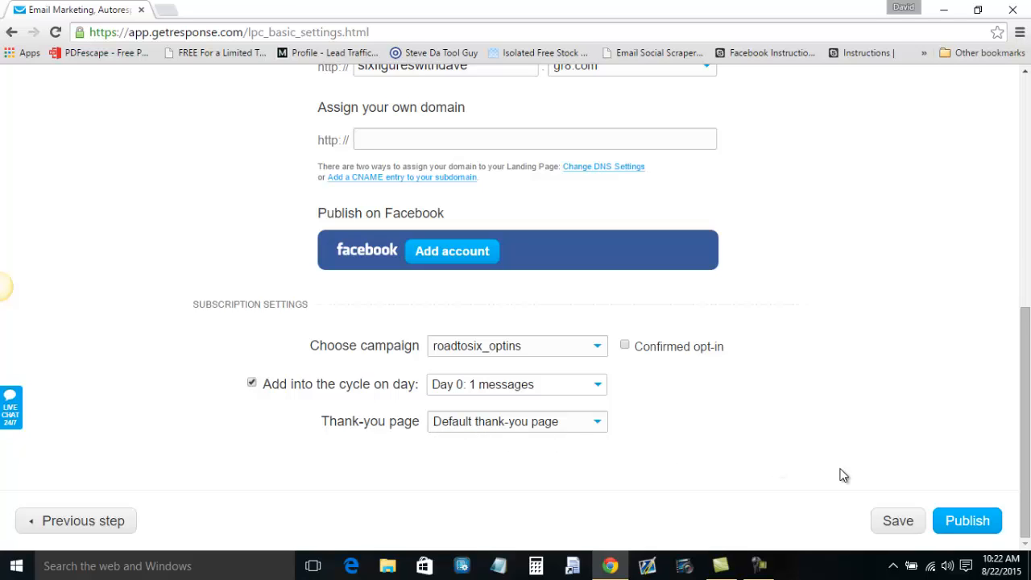
click(909, 520)
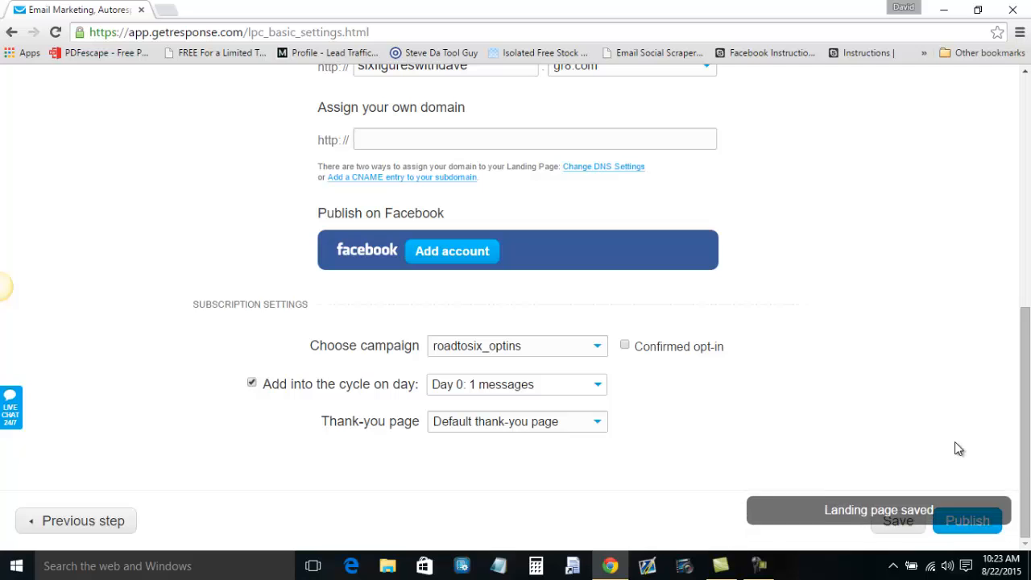
Publish the landing page, then go to Landing Pages > Manage.
click(968, 520)
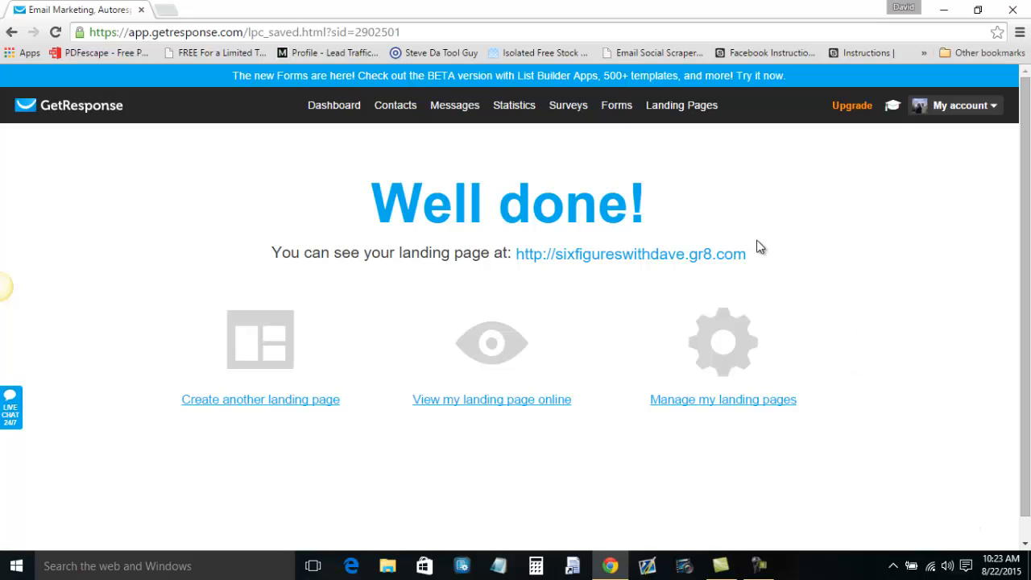
mouse_move(682, 113)
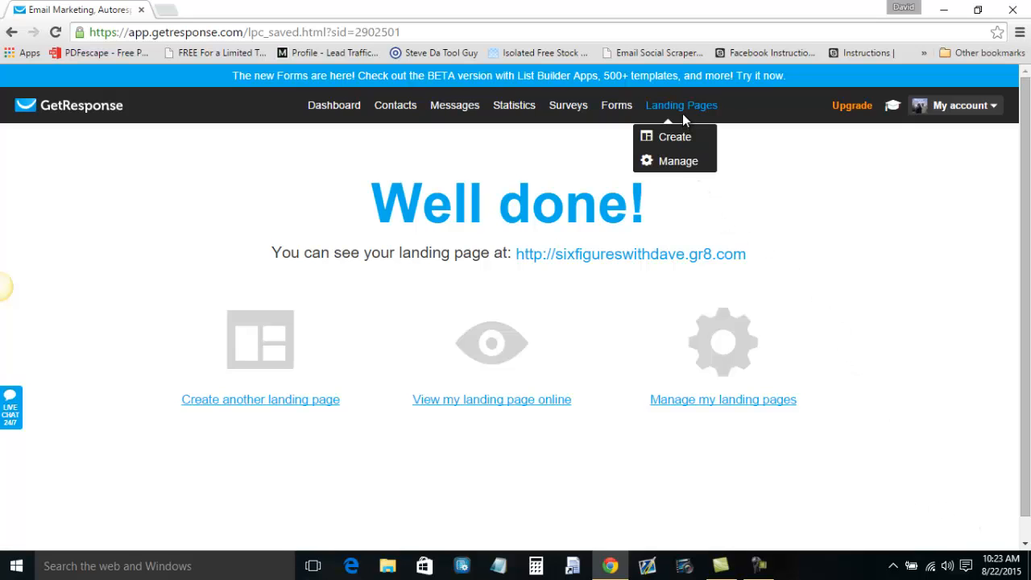
click(687, 164)
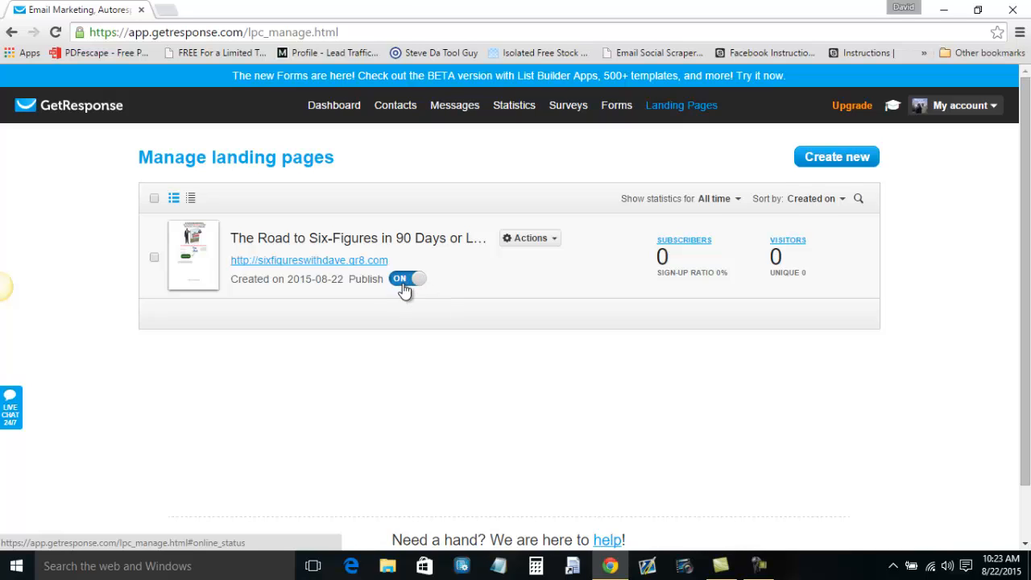
Open the live page at sixfigureswithdave.gr8.com in a new tab and look it over.
click(283, 266)
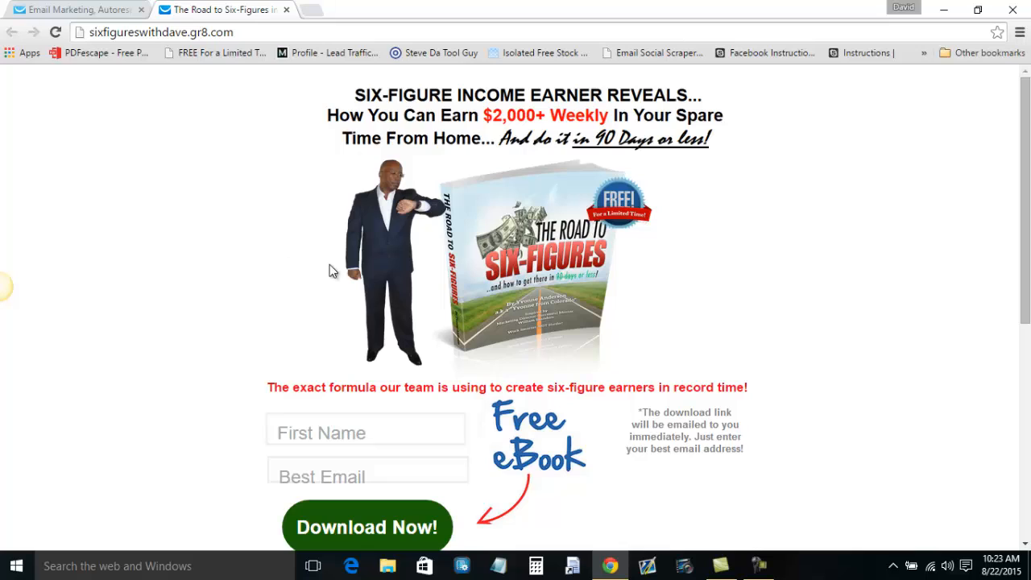
scroll(771, 312, down, 1)
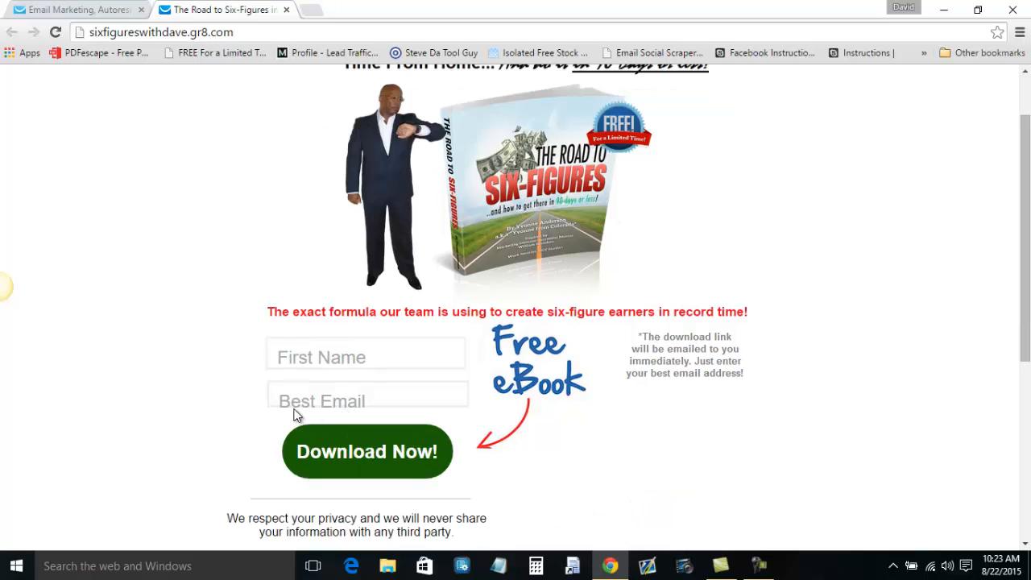
scroll(626, 451, down, 3)
scroll(646, 448, down, 2)
scroll(648, 445, up, 5)
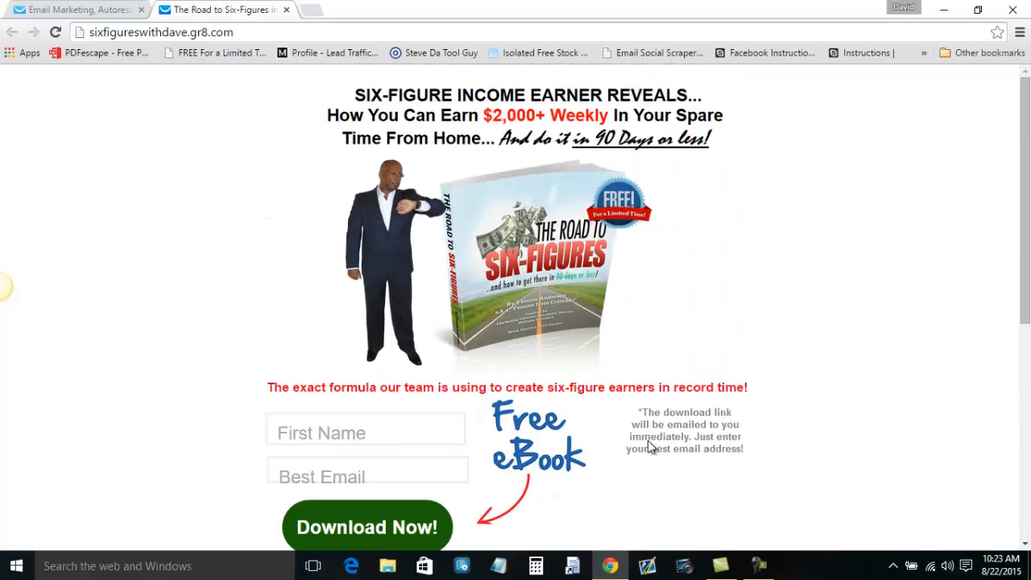
Return to the Manage landing pages tab and show the page's Actions menu.
click(104, 12)
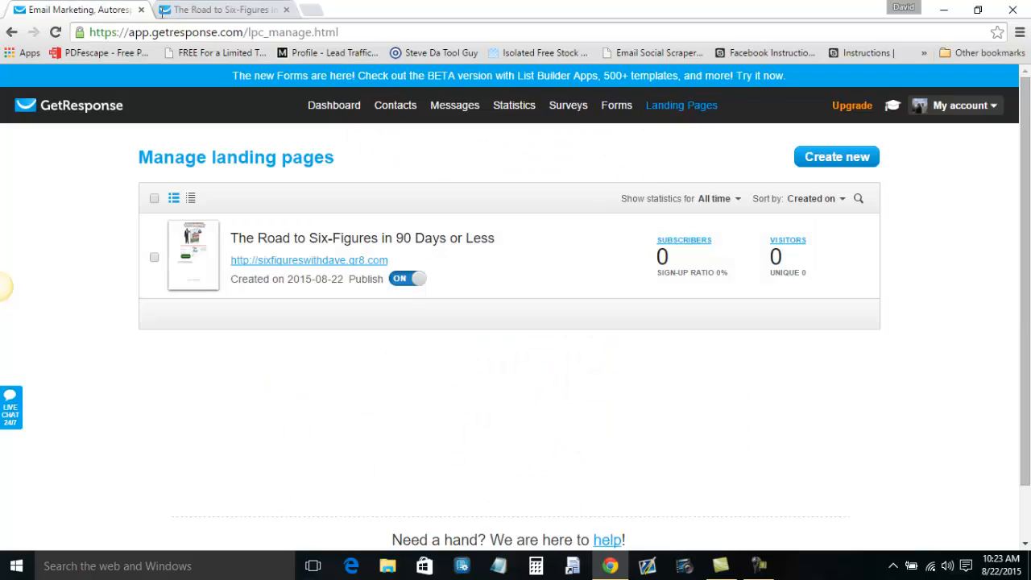
mouse_move(669, 114)
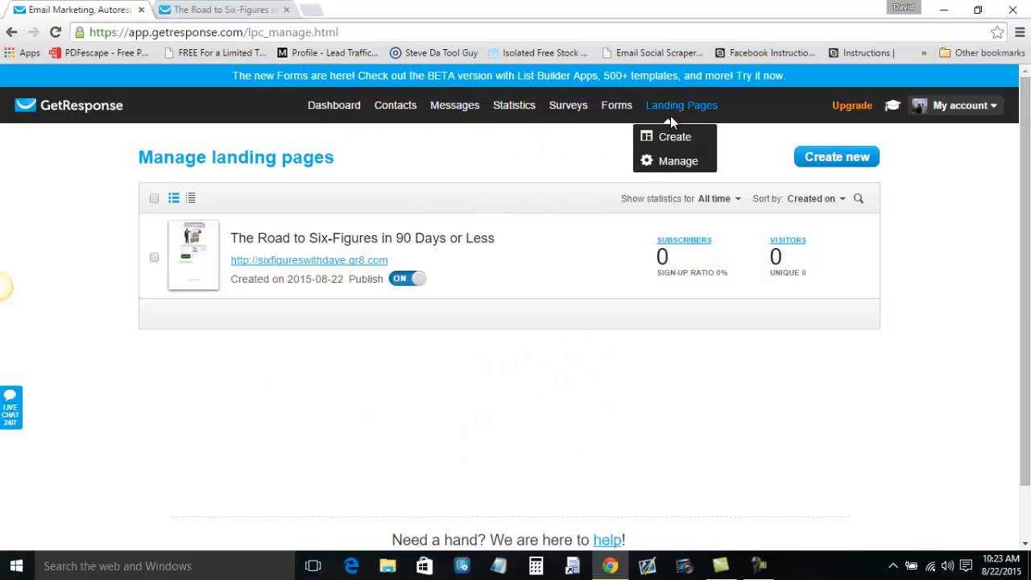
mouse_move(375, 281)
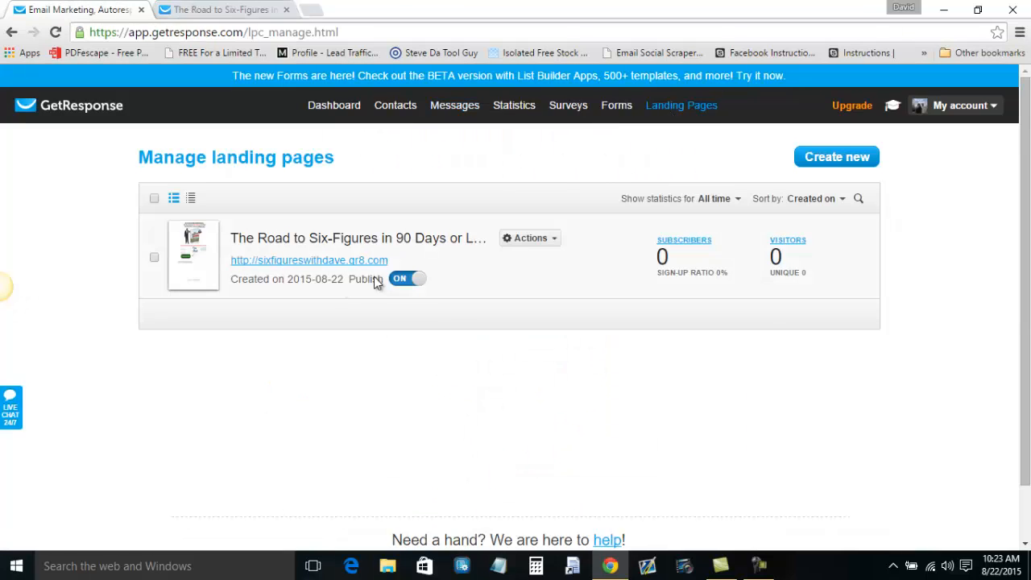
click(552, 240)
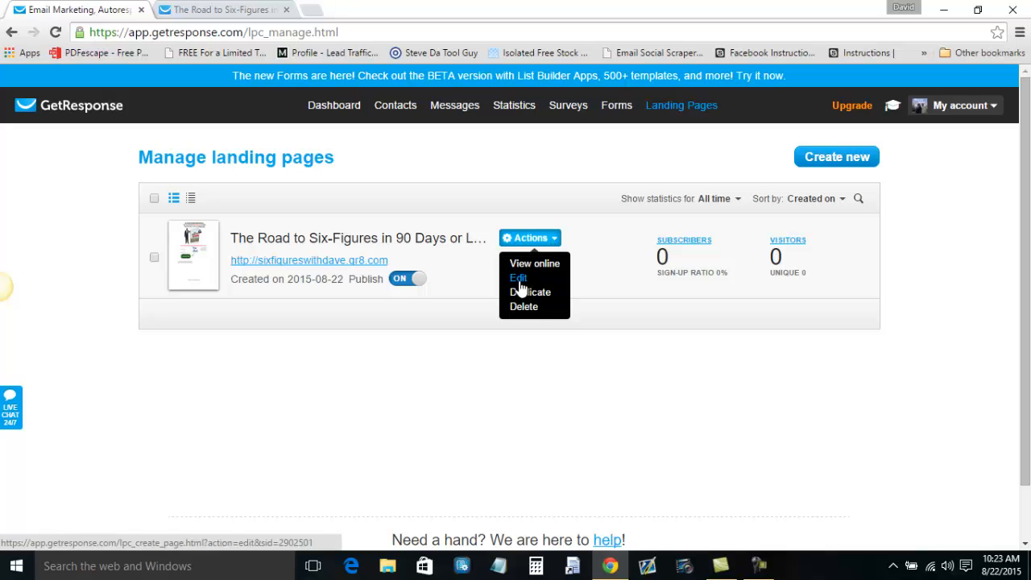
On the live page, submit the opt-in form with a test first name and e-mail.
click(216, 8)
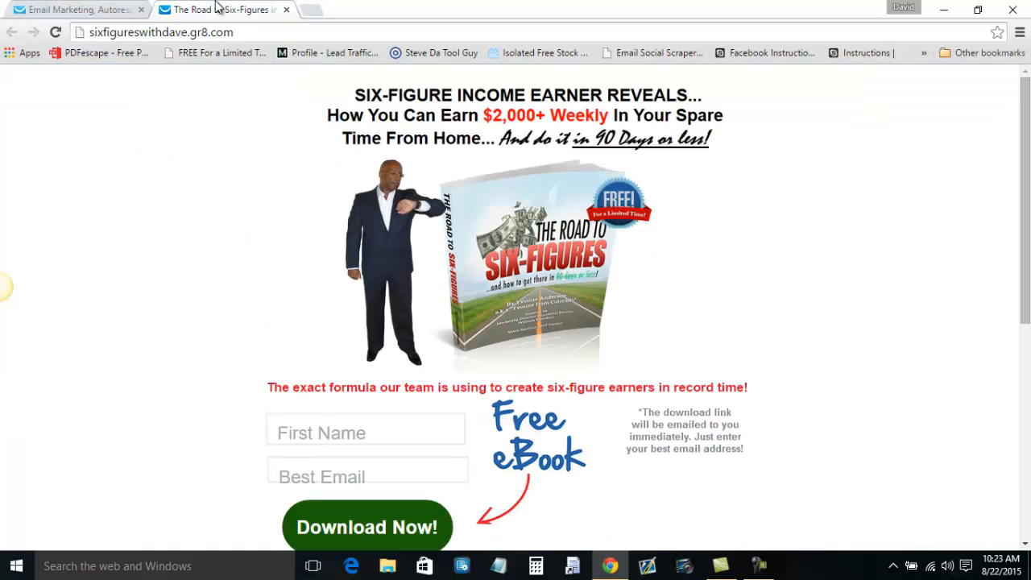
click(336, 432)
text(David)
key(Tab)
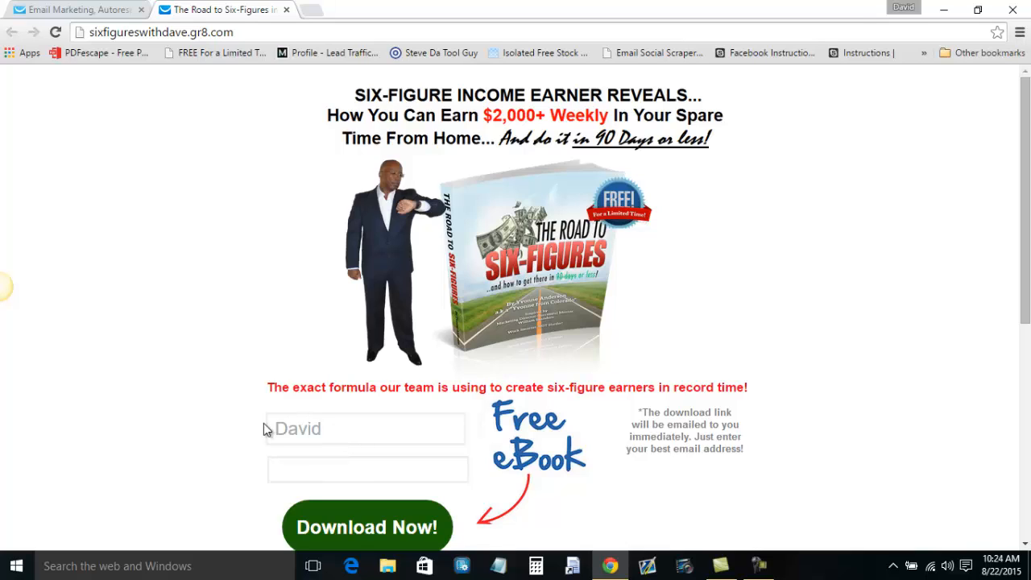
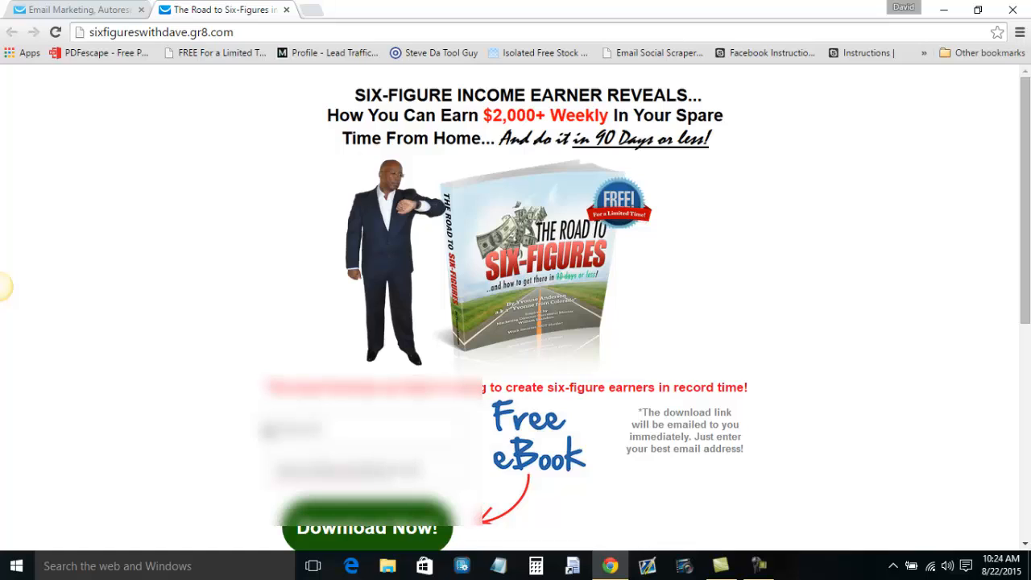
scroll(3, 286, down, 1)
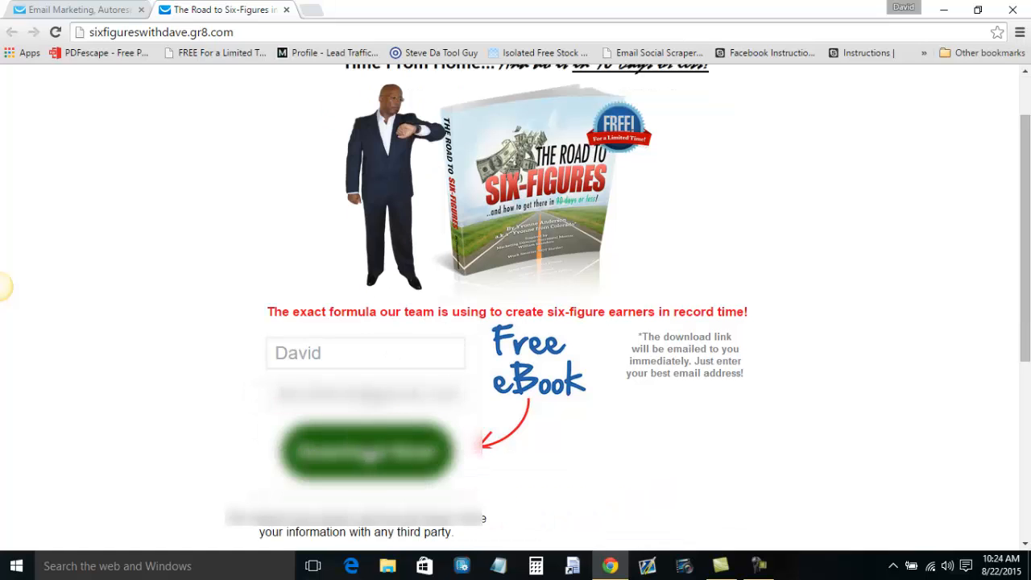
key(Return)
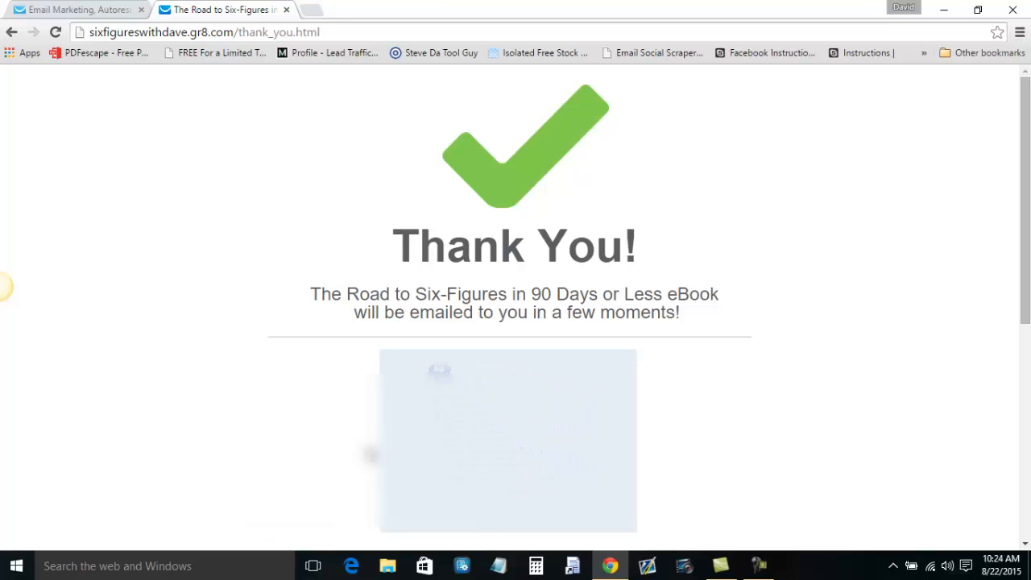
scroll(368, 454, down, 1)
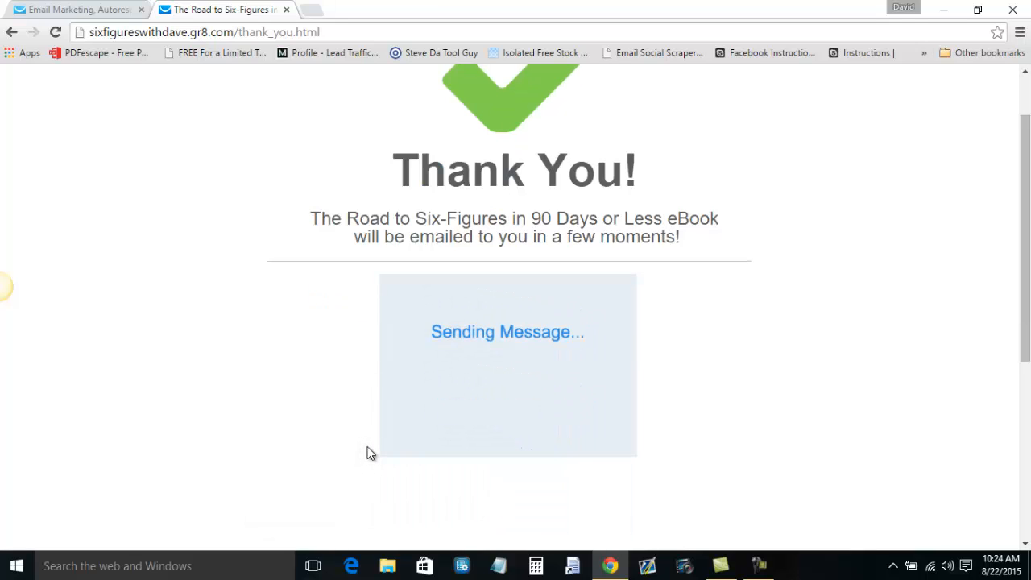
scroll(368, 454, up, 1)
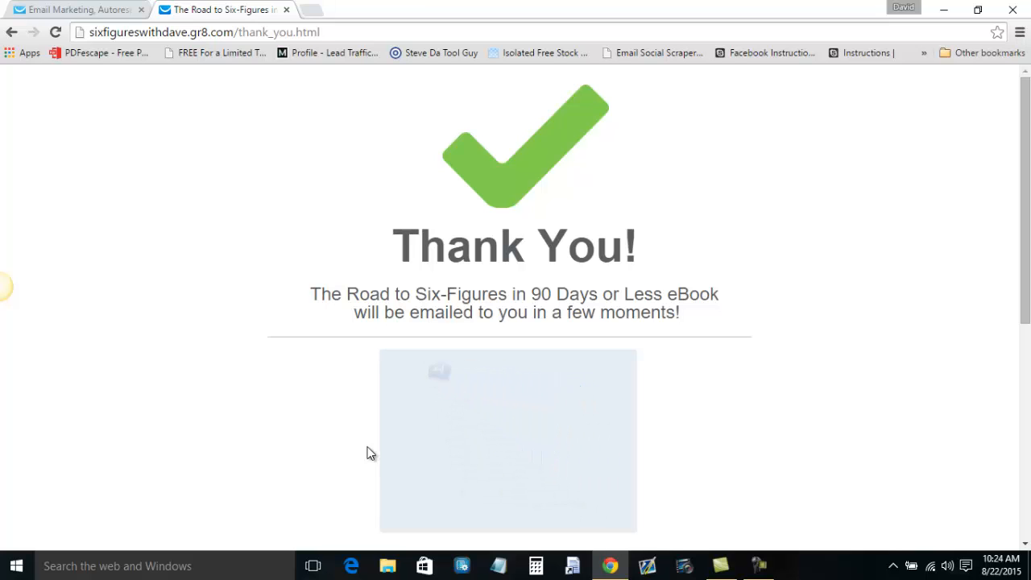
Switch back to the 'Email Marketing, Autoresponder' tab with the Manage landing pages list.
click(104, 8)
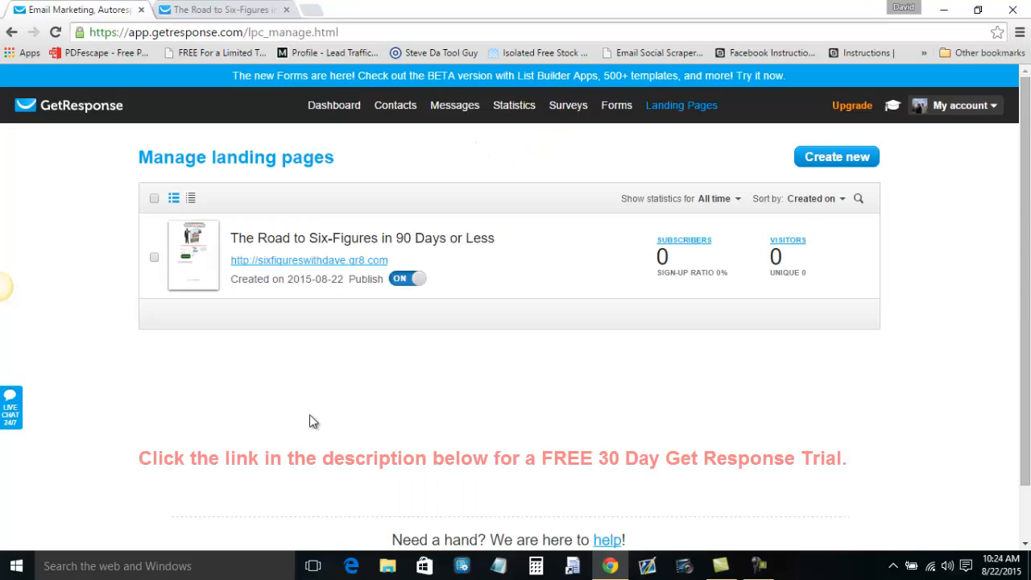